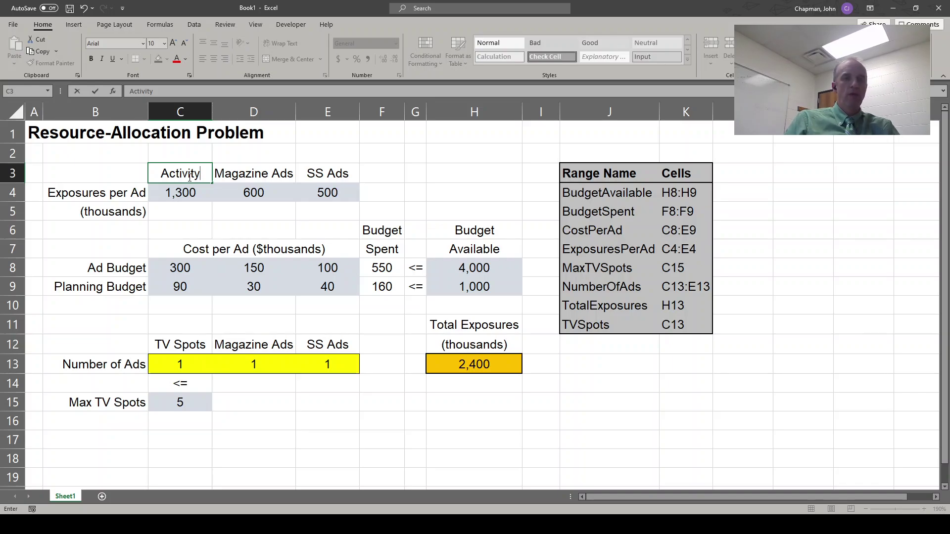
# Rename the three column headers in C3:E3 to Activity 1, Activity 2 and Activity 3.
pyautogui.press('Tab')
pyautogui.write('1')
pyautogui.press('Tab')
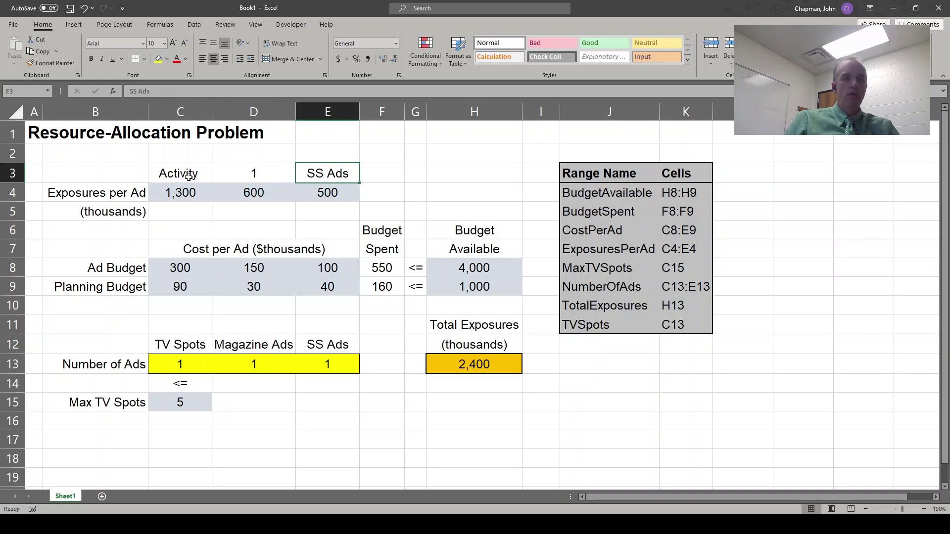
pyautogui.click(190, 177)
pyautogui.write('Activity 1')
pyautogui.press('Tab')
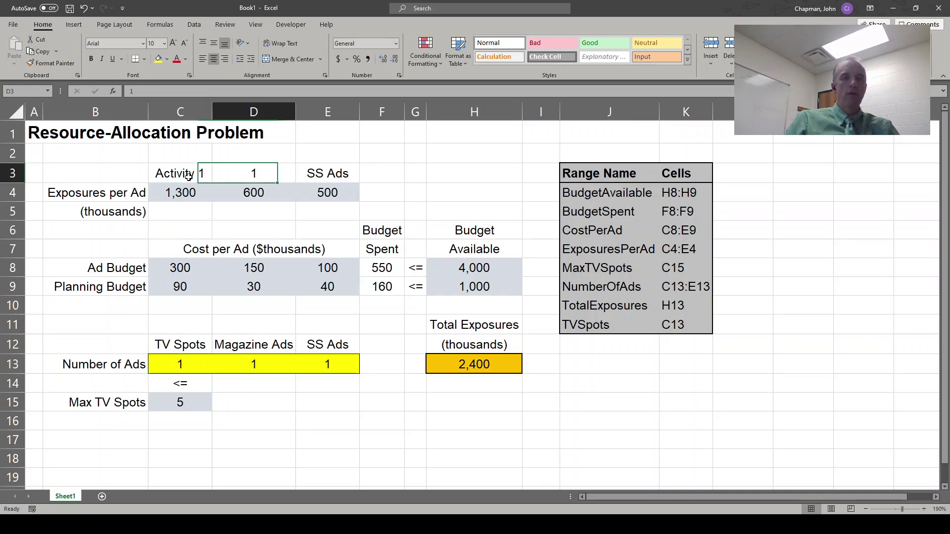
pyautogui.write('Activity 2')
pyautogui.press('Tab')
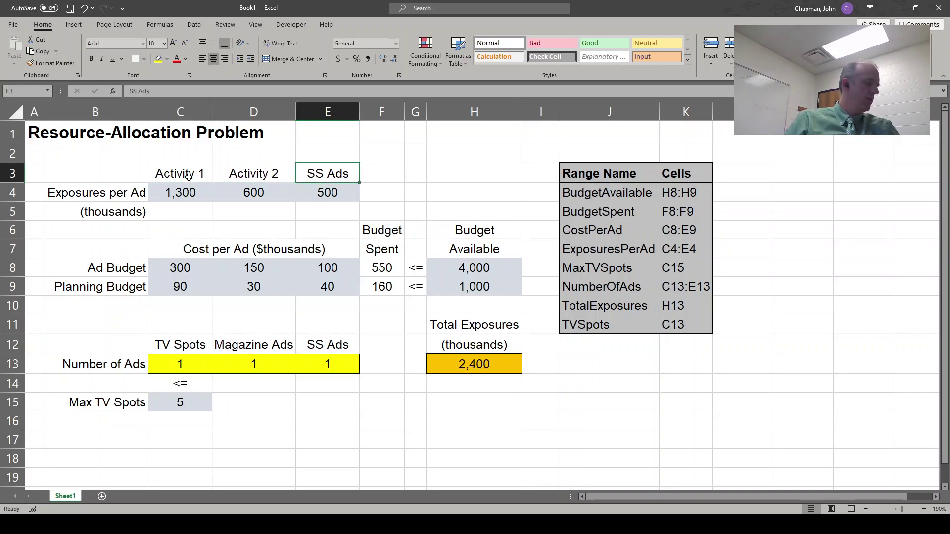
pyautogui.write('Activity 3')
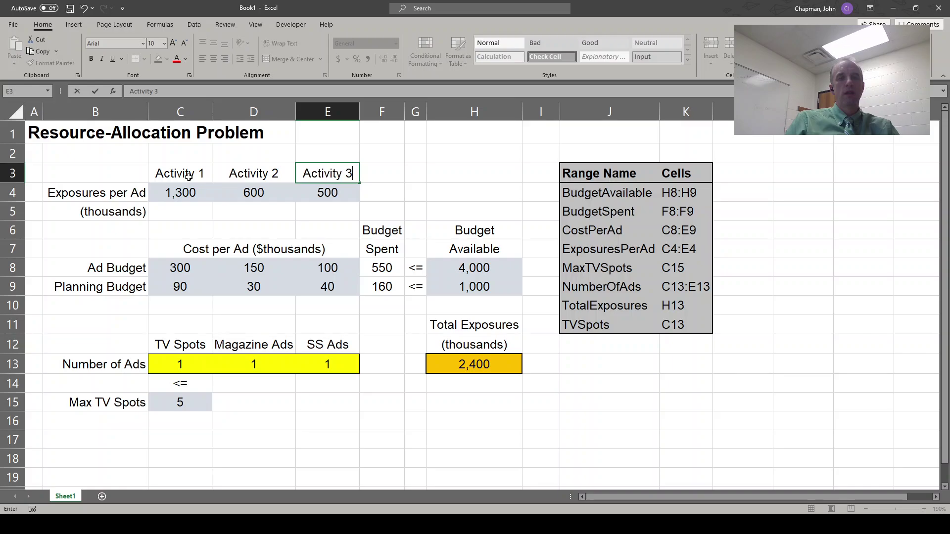
pyautogui.click(188, 177)
# Change the label in B4 to Unit Profit and clear the "(thousands)" label beneath it.
pyautogui.press('Down')
pyautogui.press('Left')
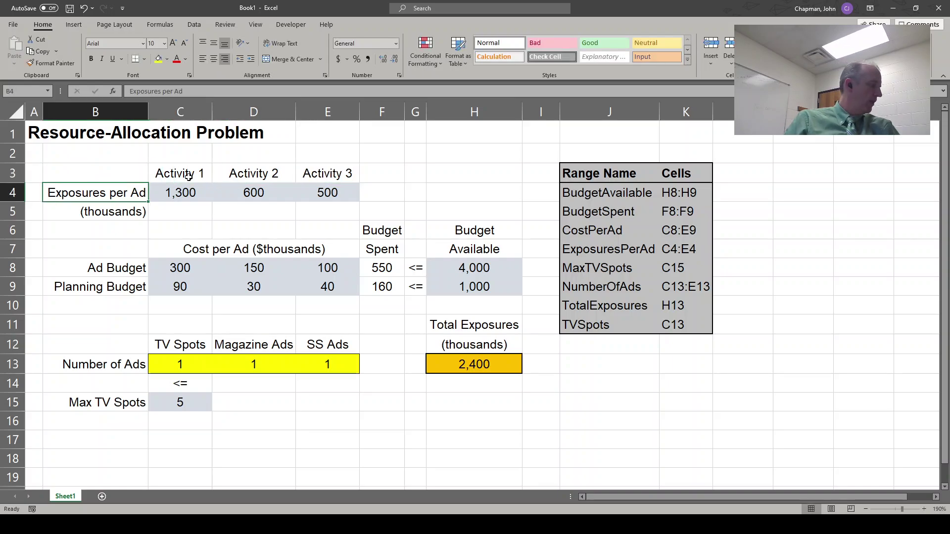
pyautogui.write('Unit')
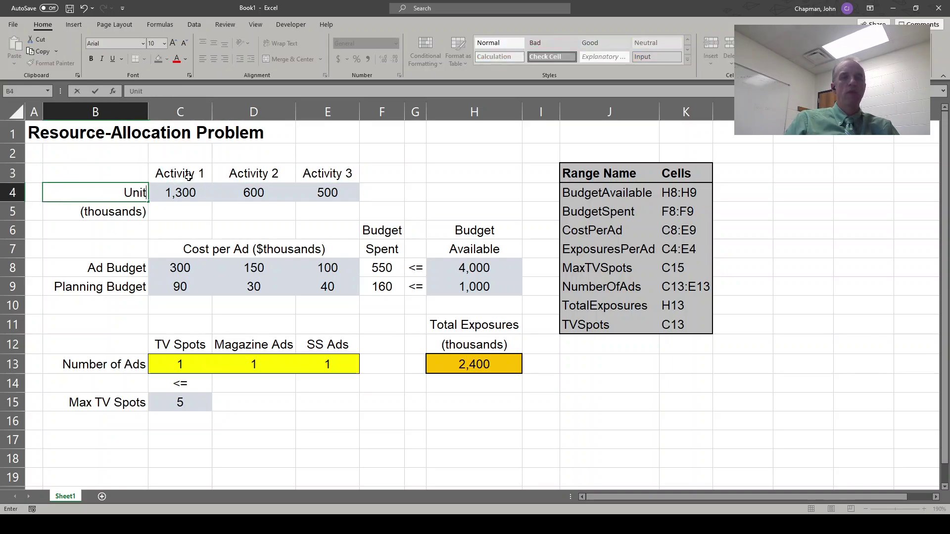
pyautogui.write(' Profit')
pyautogui.press('Return')
pyautogui.press('Delete')
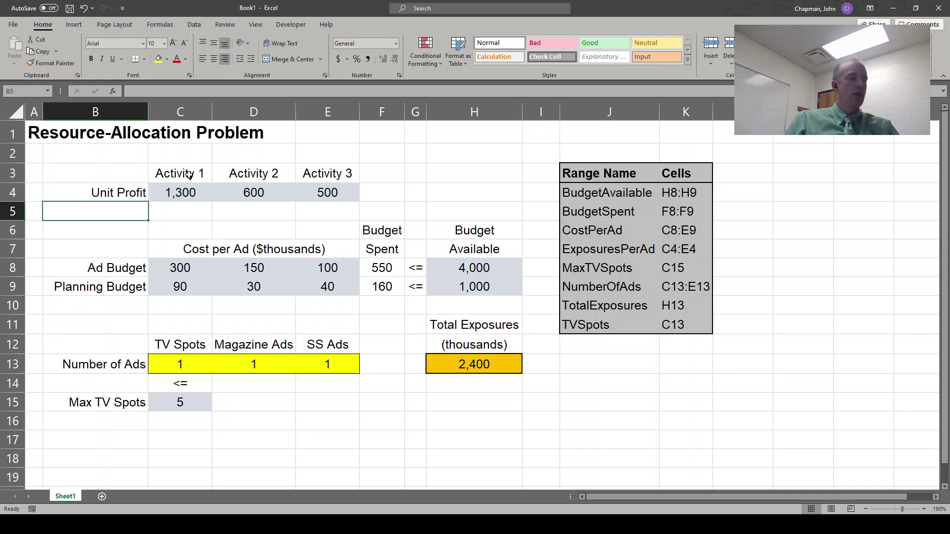
# Set the unit profit of all three activities in C4:E4 to 100.
pyautogui.press('Up')
pyautogui.press('Right')
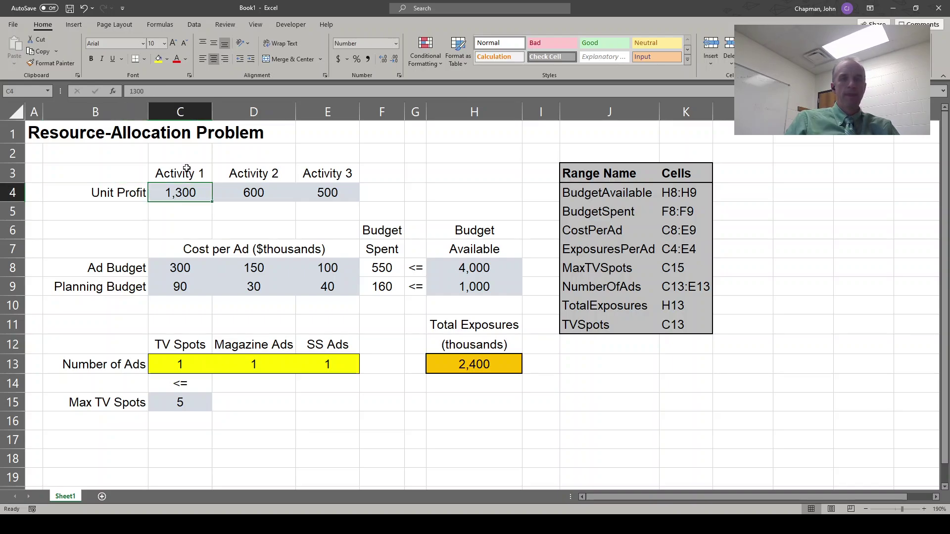
pyautogui.write('100')
pyautogui.press('Right')
pyautogui.write('100')
pyautogui.press('Right')
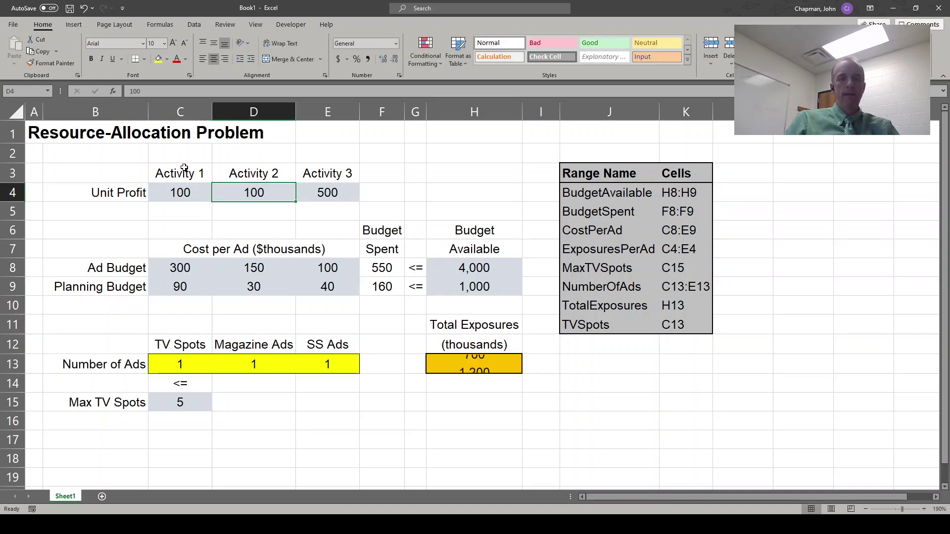
pyautogui.write('100')
pyautogui.press('Right')
# Replace the cost heading in D7 with "Resource Used per Unit of Activity".
pyautogui.hotkey('ctrl', 'Left')
pyautogui.press('Down')
pyautogui.press('Down')
pyautogui.press('Down')
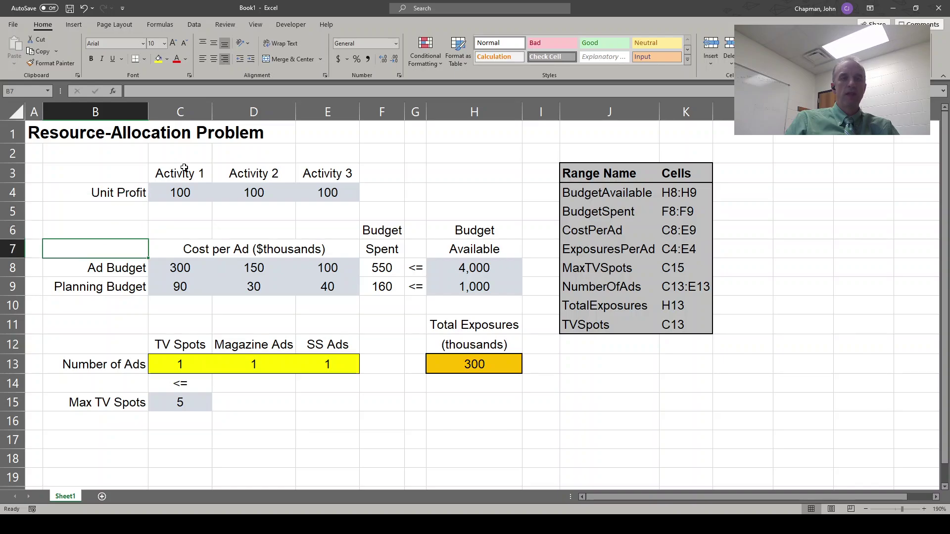
pyautogui.press('Right')
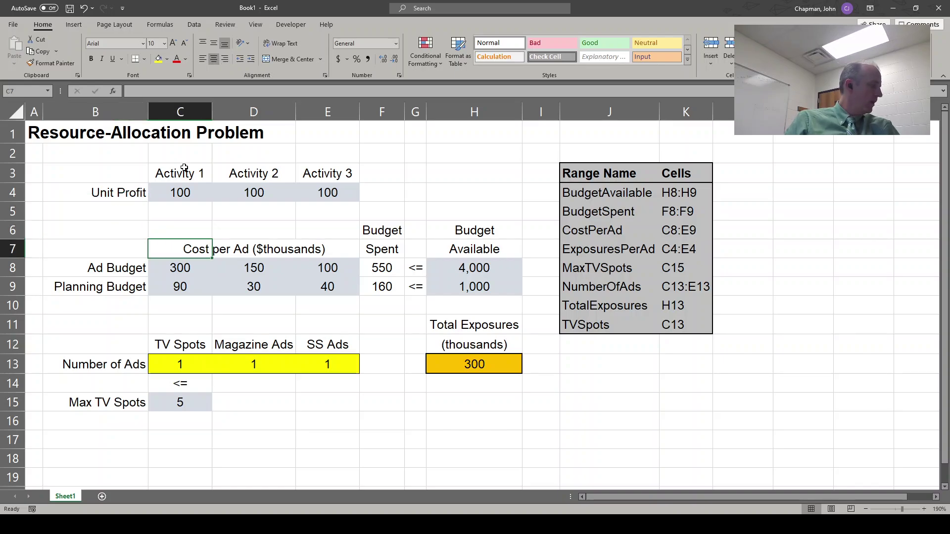
pyautogui.press('Right')
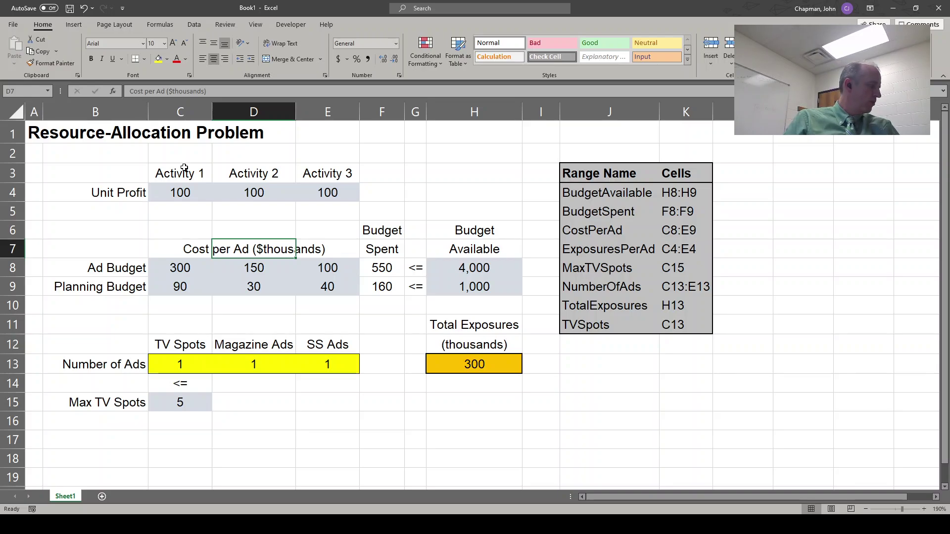
pyautogui.write('Resou')
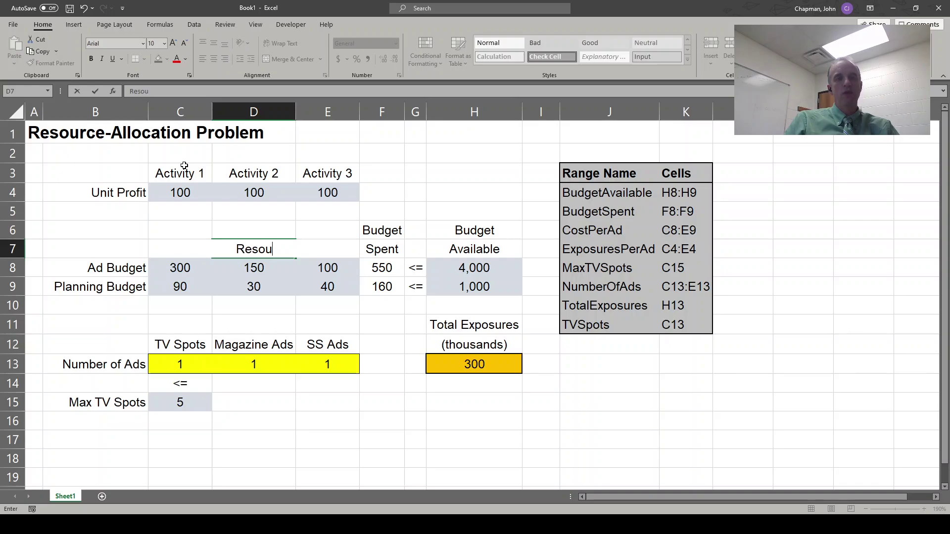
pyautogui.write('rce Used ')
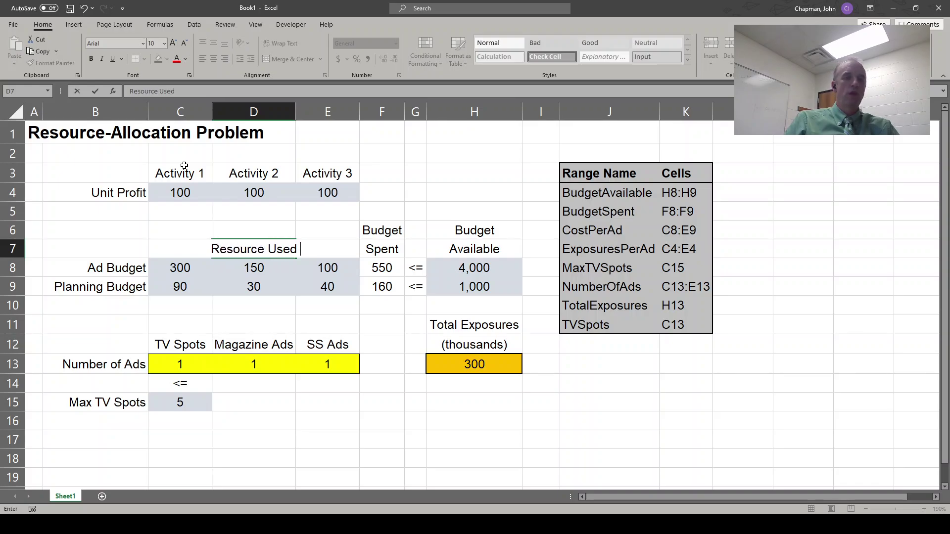
pyautogui.write('per Unit of A')
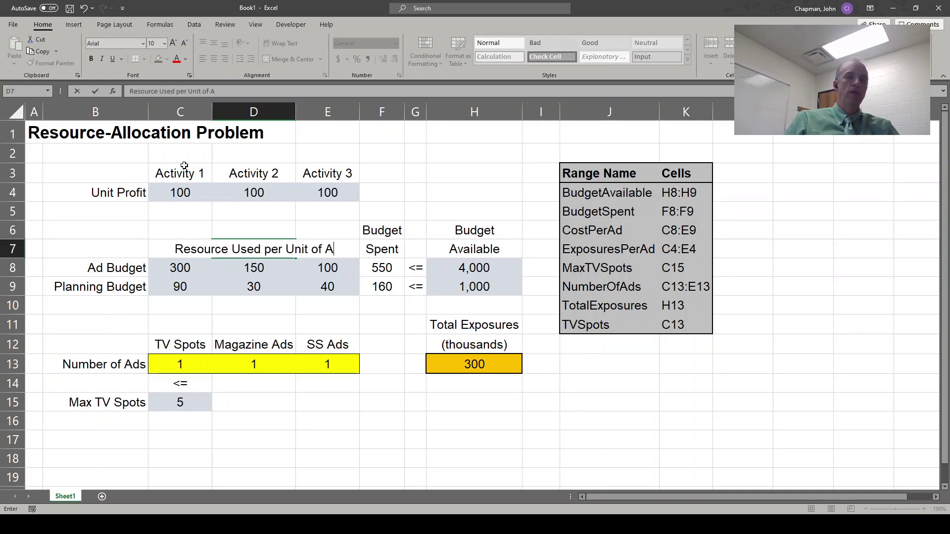
pyautogui.write('ctivity')
pyautogui.press('Return')
# Rename the two budget row labels in B8:B9 to Resource 1 and Resource 2.
pyautogui.press('Left')
pyautogui.press('Left')
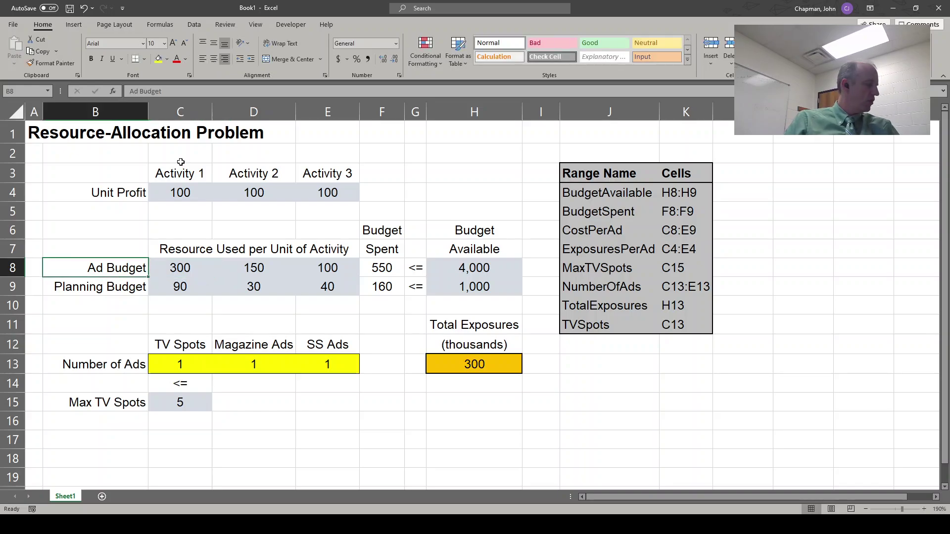
pyautogui.write('Resource')
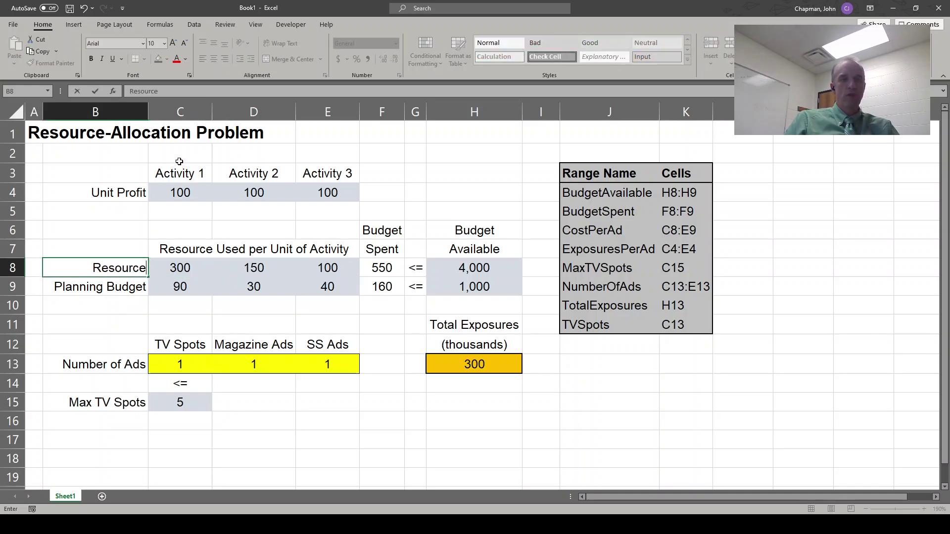
pyautogui.write(' 1')
pyautogui.press('Return')
pyautogui.write('Resource 2')
pyautogui.press('Up')
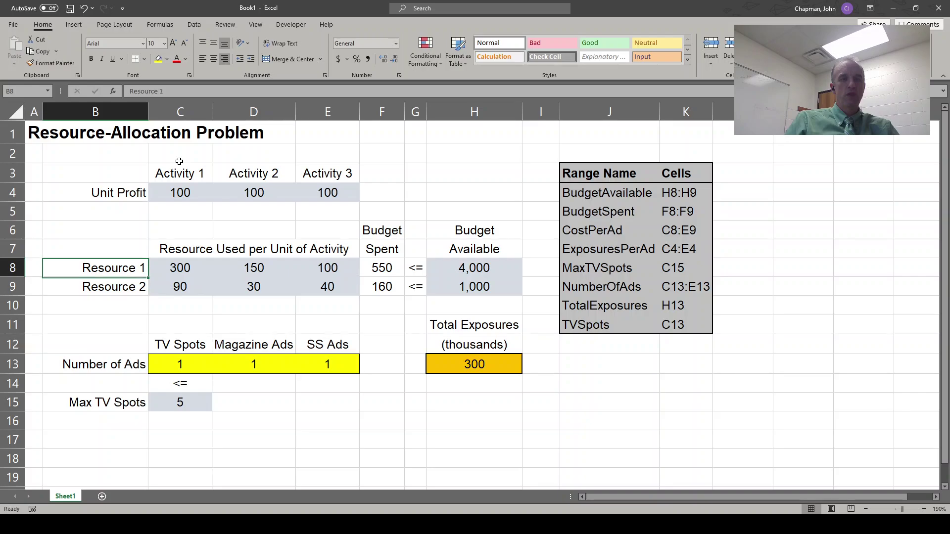
# Change the two-line heading in F6:F7 to Resources and Used.
pyautogui.press('Right')
pyautogui.press('Right')
pyautogui.press('Right')
pyautogui.press('Right')
pyautogui.press('Up')
pyautogui.press('Up')
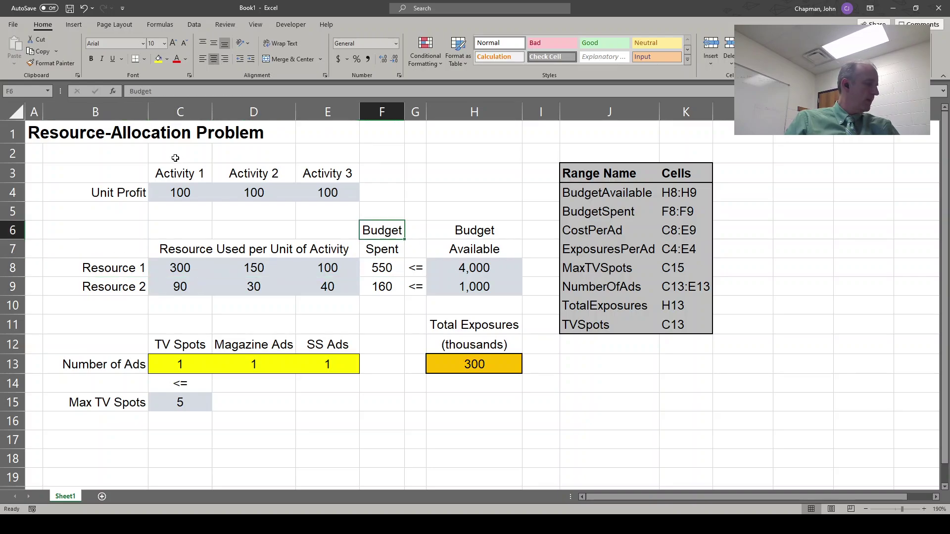
pyautogui.write('Resources')
pyautogui.press('Return')
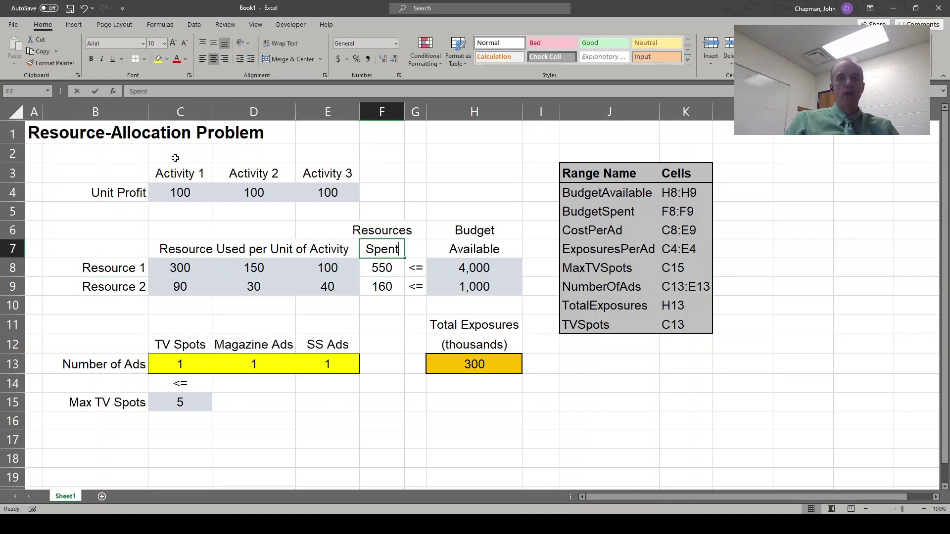
pyautogui.write('Used')
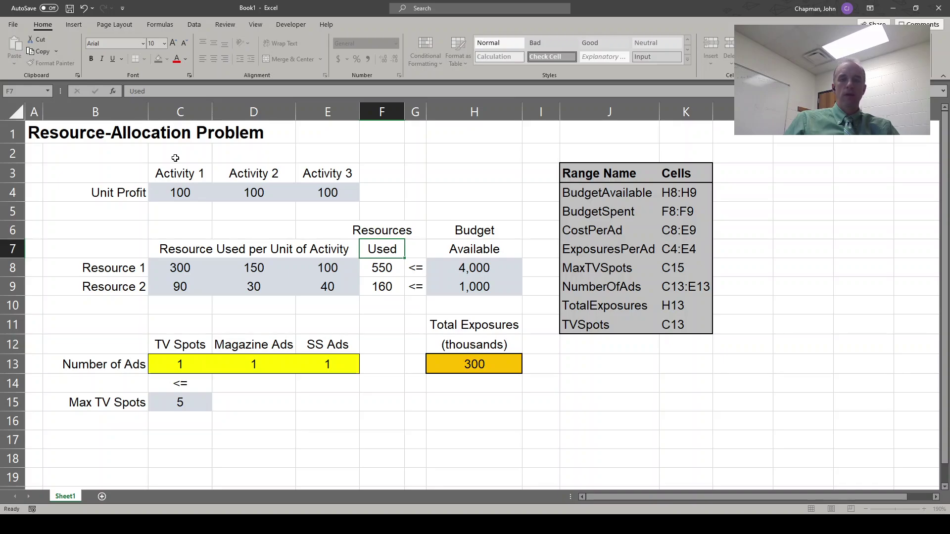
# AutoFit the width of column F to the Resources heading in F6.
pyautogui.press('Up')
pyautogui.hotkey('alt', 'h')
pyautogui.press('o')
pyautogui.press('i')
# Change the heading in H6 to Resources and set the available amount of Resource 1 in H8 to 1000.
pyautogui.press('Right')
pyautogui.press('Right')
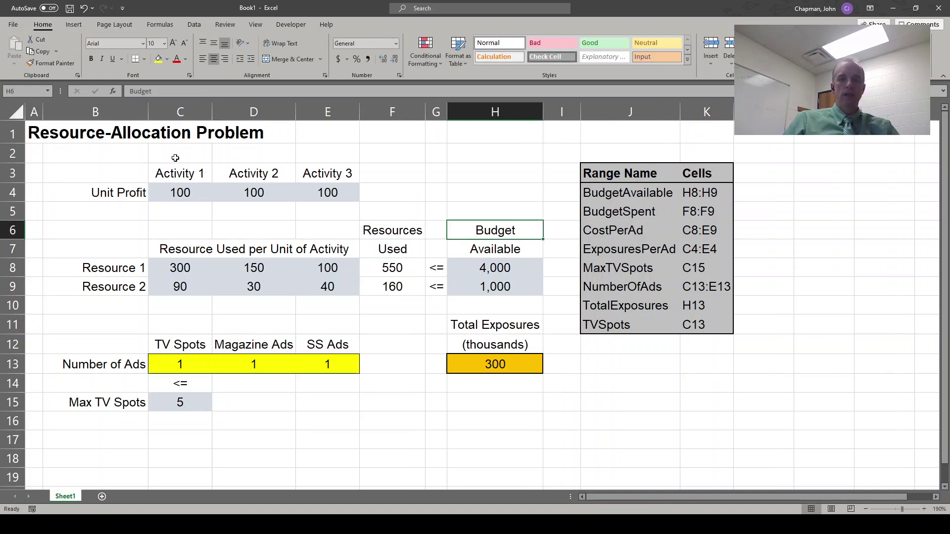
pyautogui.write('Resources A')
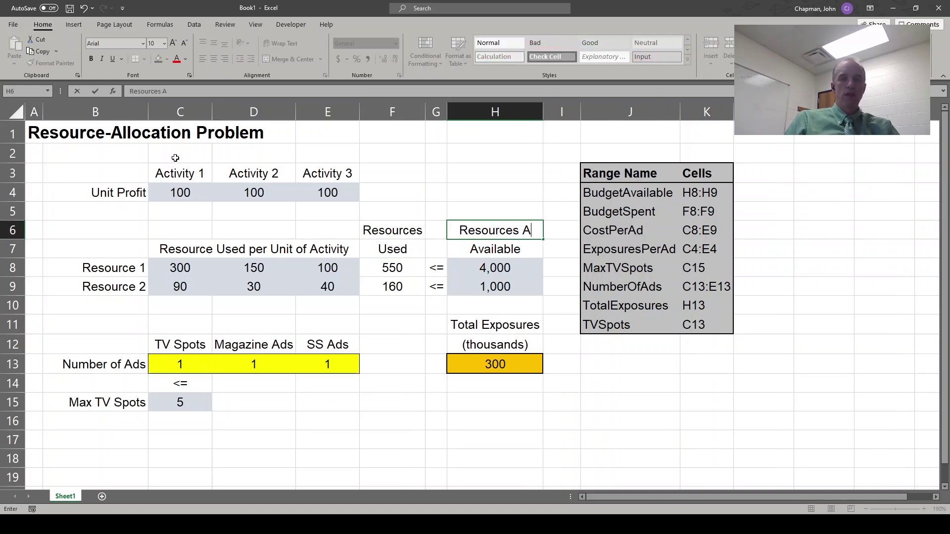
pyautogui.press('BackSpace')
pyautogui.press('BackSpace')
pyautogui.press('Return')
pyautogui.press('Down')
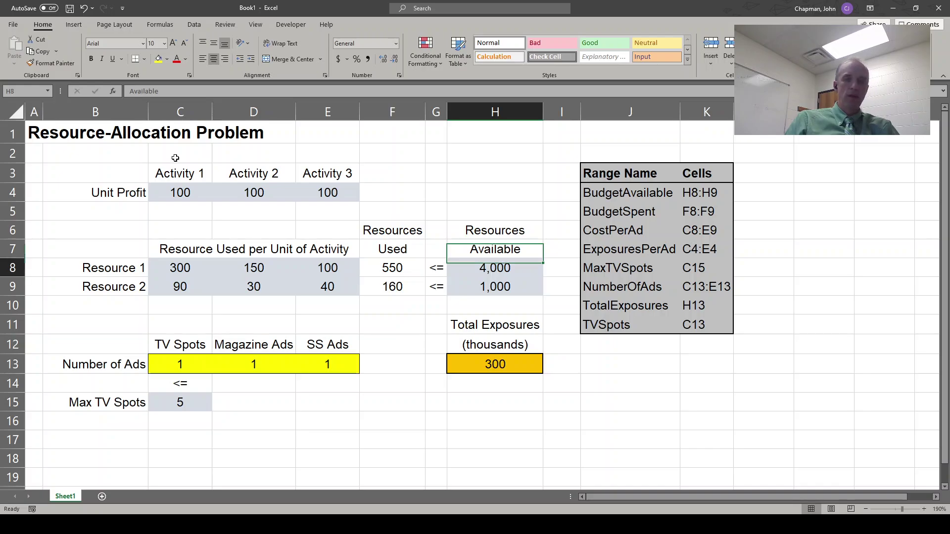
pyautogui.write('1000')
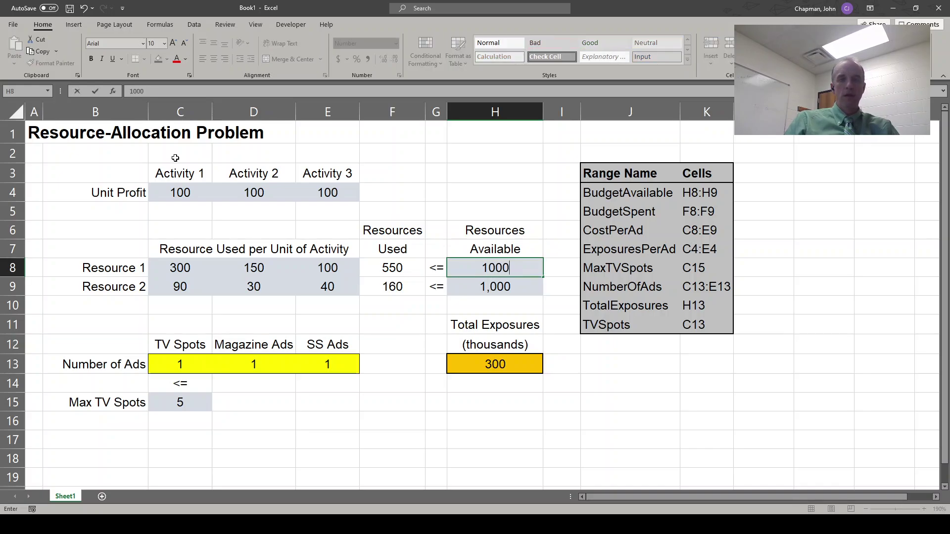
# Set Resource 1's usage per unit in C8:E8 to 50 for all three activities.
pyautogui.press('Left')
pyautogui.press('Left')
pyautogui.press('Left')
pyautogui.press('Left')
pyautogui.press('Left')
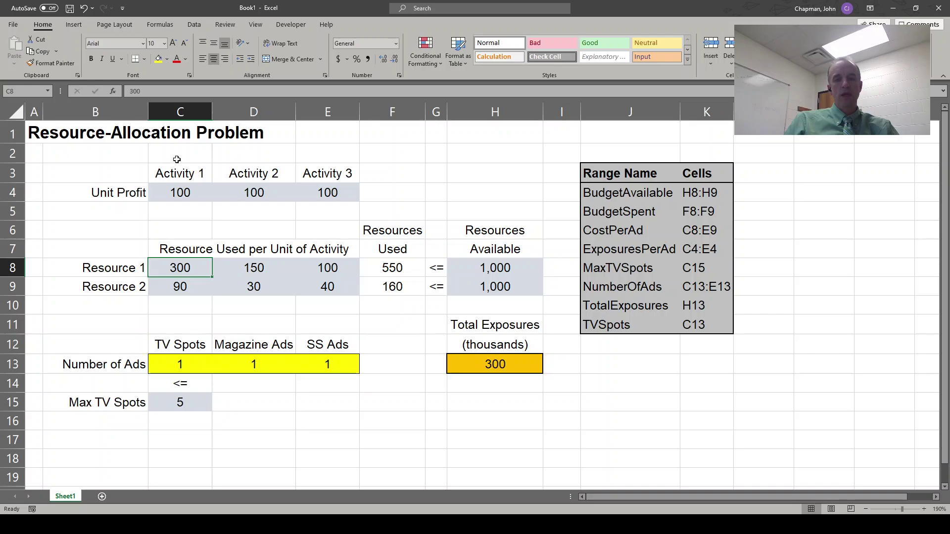
pyautogui.write('50')
pyautogui.press('Tab')
pyautogui.write('50')
pyautogui.press('Tab')
pyautogui.write('50')
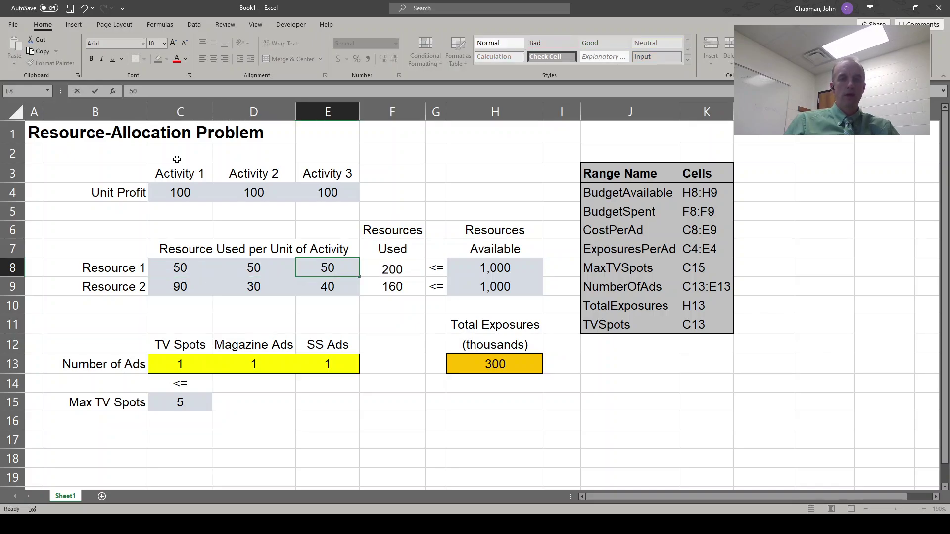
pyautogui.press('Return')
# Set Resource 2's usage per unit in C9:E9 to 100 for all three activities.
pyautogui.write('100')
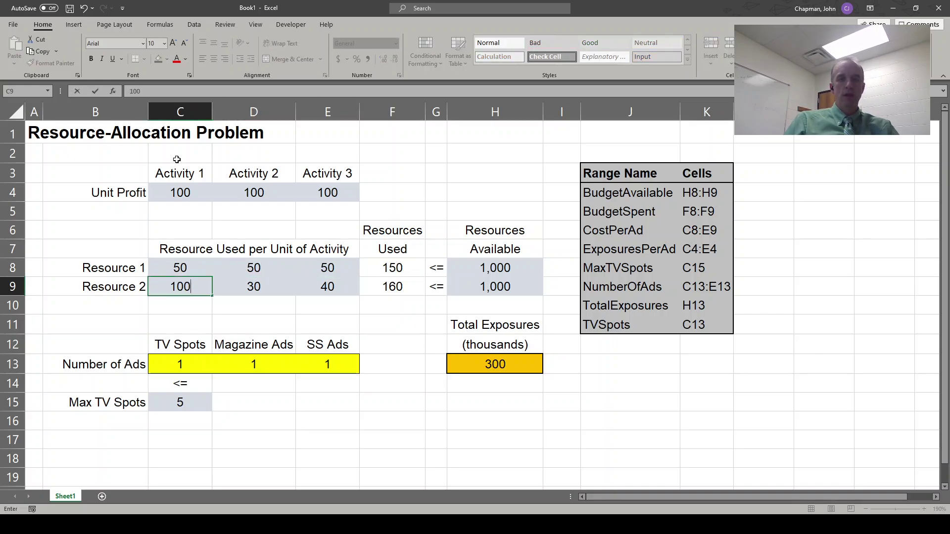
pyautogui.press('Tab')
pyautogui.write('100')
pyautogui.press('Tab')
pyautogui.write('100')
# Set Resource 1's usage per unit in C8:E8 to 500 for all three activities.
pyautogui.press('Up')
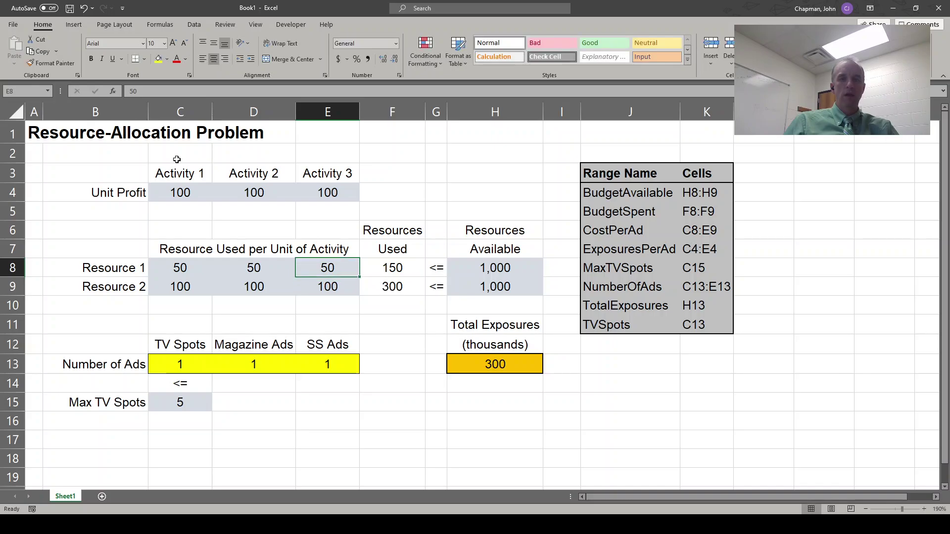
pyautogui.write('500')
pyautogui.press('Left')
pyautogui.write('500')
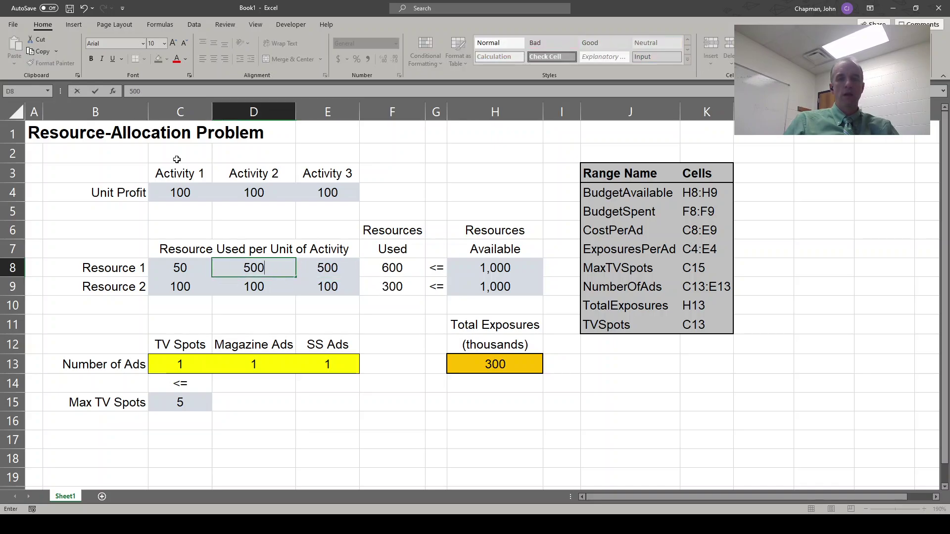
pyautogui.press('Left')
pyautogui.write('500')
pyautogui.press('Down')
pyautogui.press('Down')
pyautogui.press('Down')
pyautogui.press('Down')
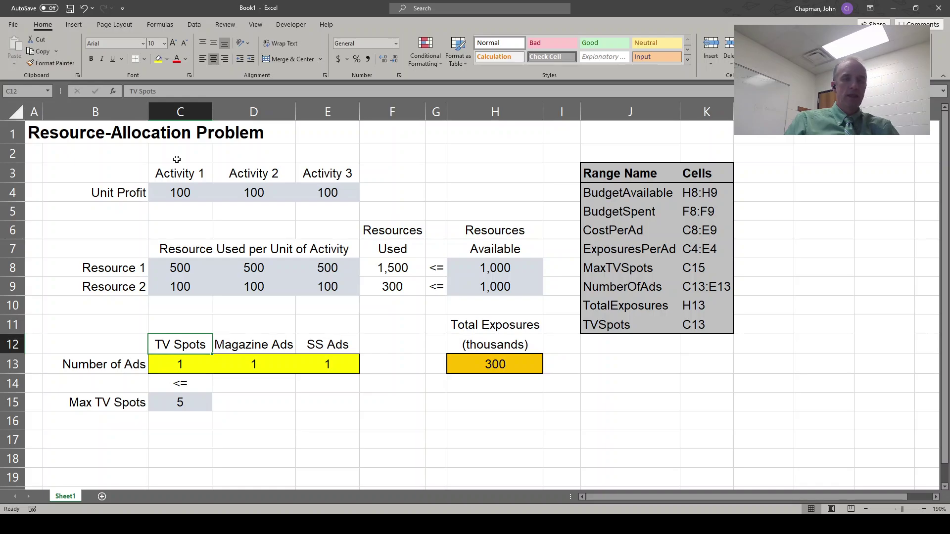
pyautogui.write('Level')
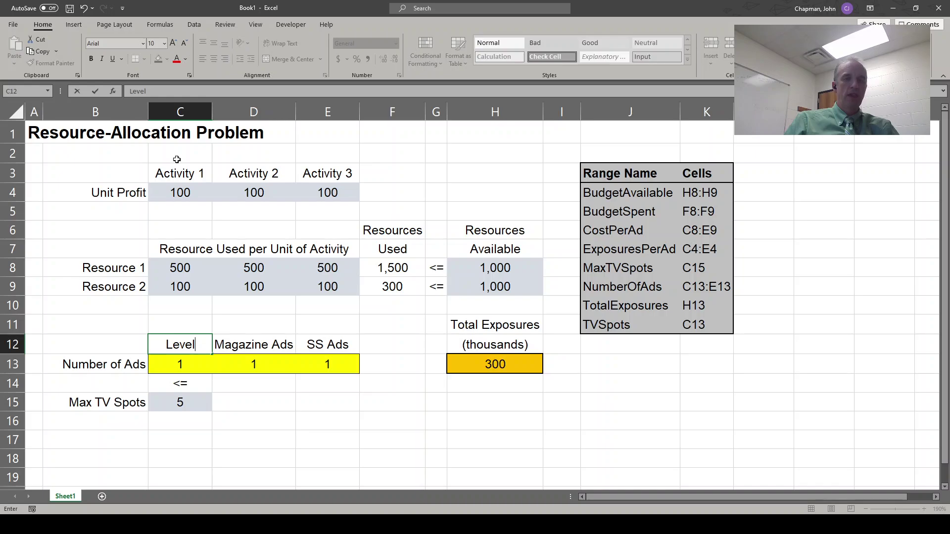
pyautogui.press('Escape')
# Replace the Number of Ads label in B13 with "Level of Activity".
pyautogui.press('Down')
pyautogui.press('Left')
pyautogui.write('L')
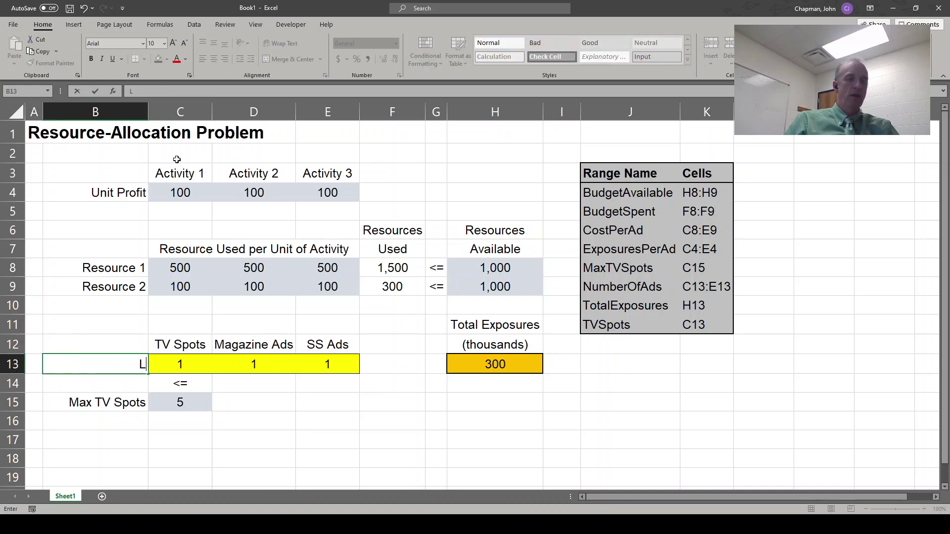
pyautogui.write('evel of Activity')
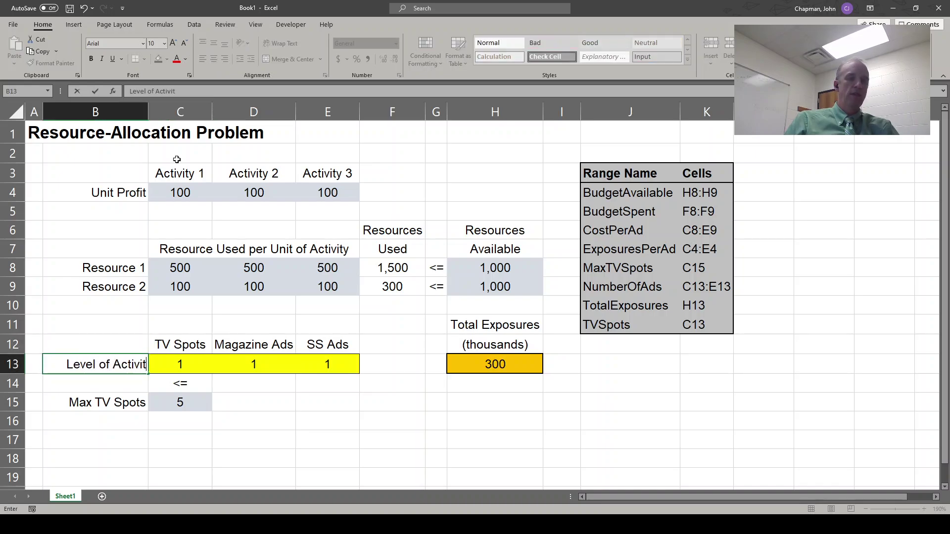
pyautogui.press('Up')
pyautogui.press('Right')
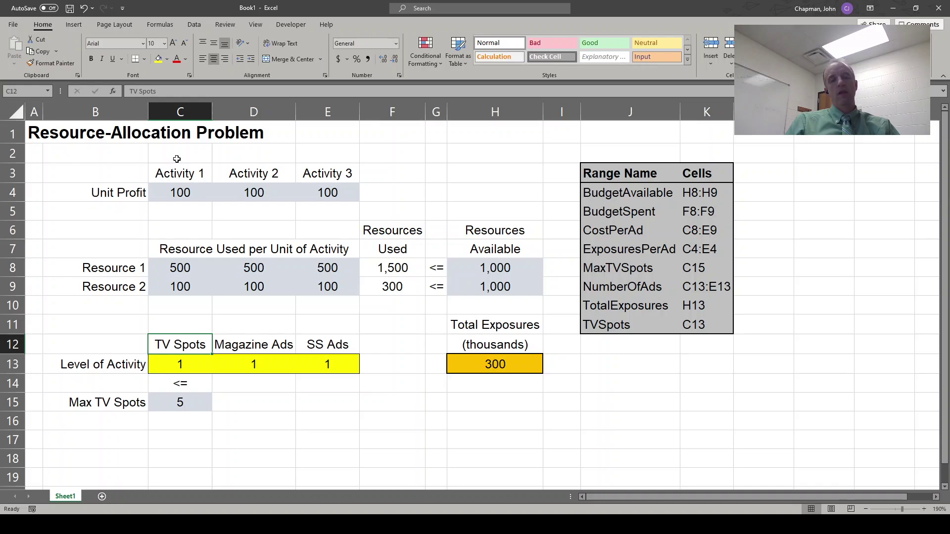
# Clear the TV Spots, Magazine Ads and SS Ads labels in C12:E12 and the Max TV Spots label in B15.
pyautogui.hotkey('shift', 'Right')
pyautogui.hotkey('shift', 'Right')
pyautogui.press('Delete')
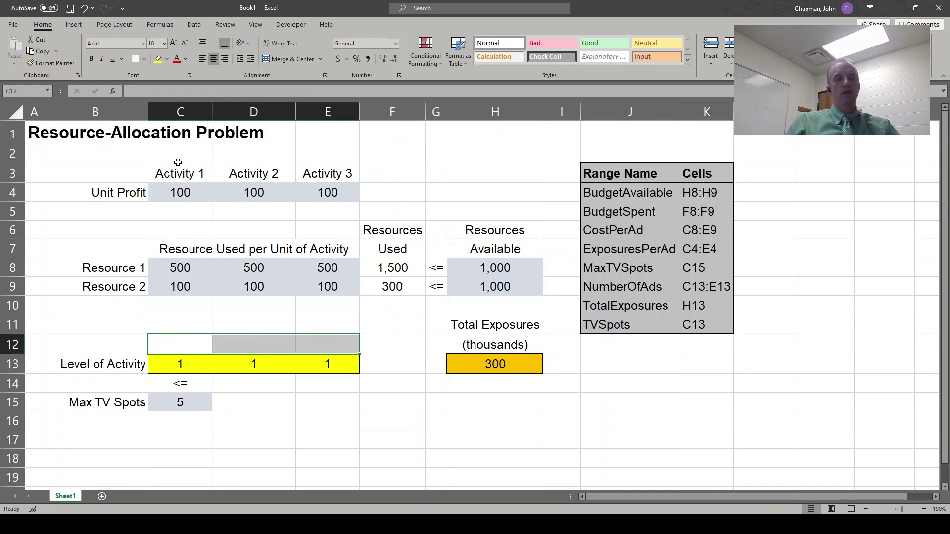
pyautogui.press('Down')
pyautogui.press('Down')
pyautogui.press('Down')
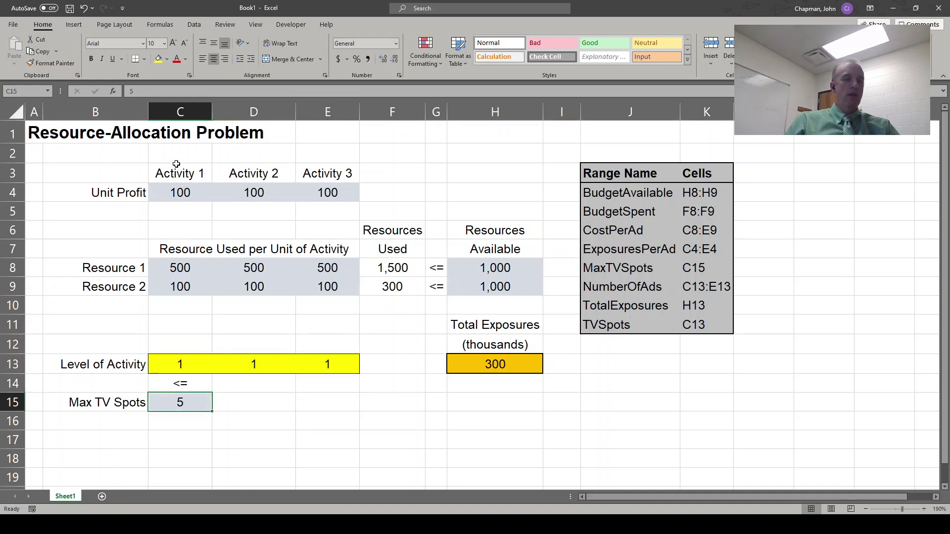
pyautogui.press('Left')
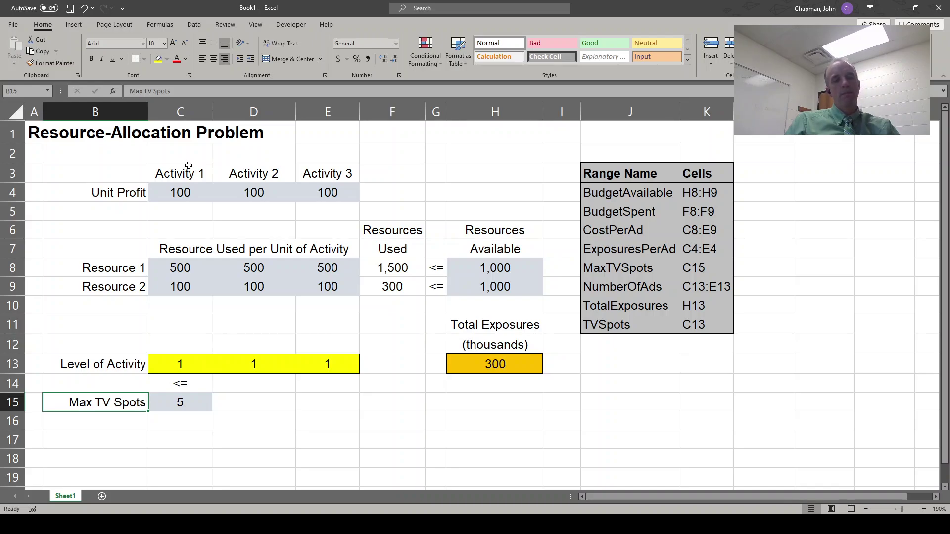
pyautogui.press('Delete')
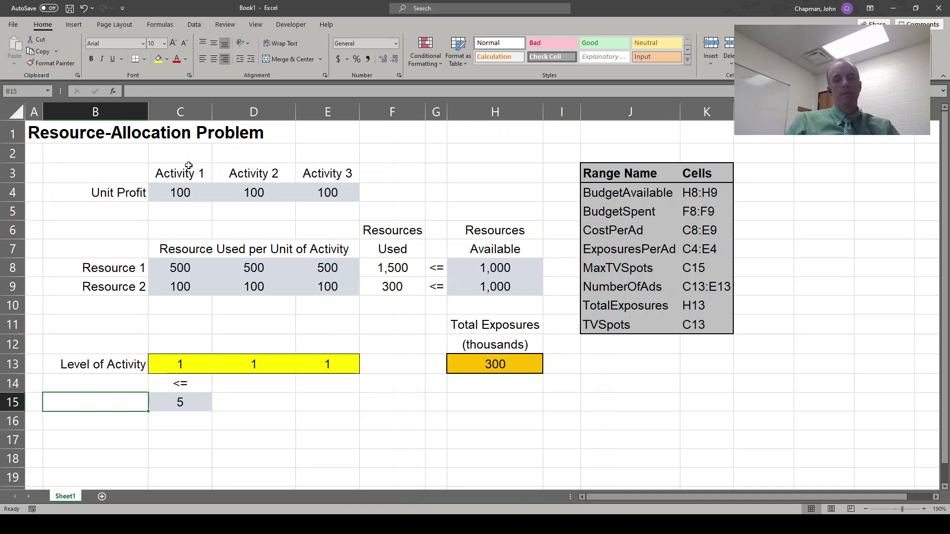
# Enter the label "Constraint on Activity" in C16, below the activity limit.
pyautogui.press('Right')
pyautogui.press('Down')
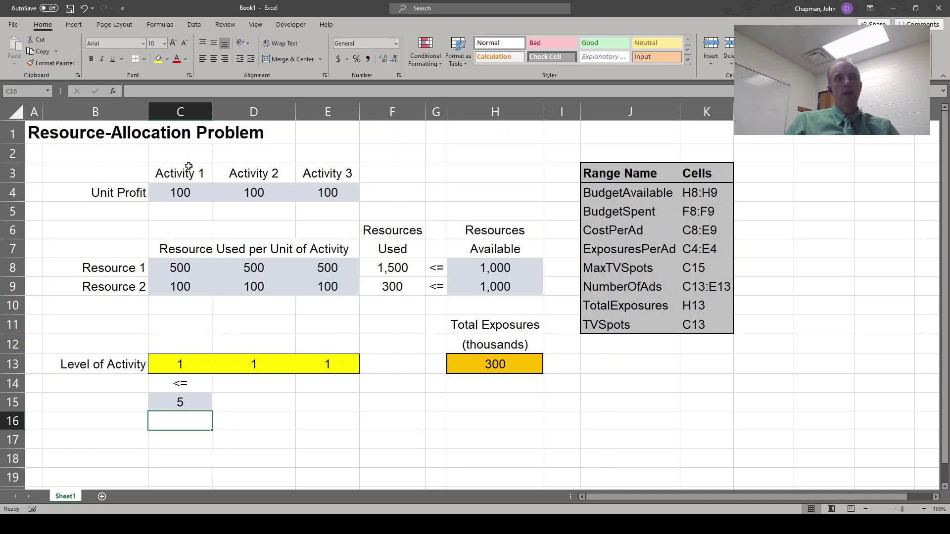
pyautogui.write('Act')
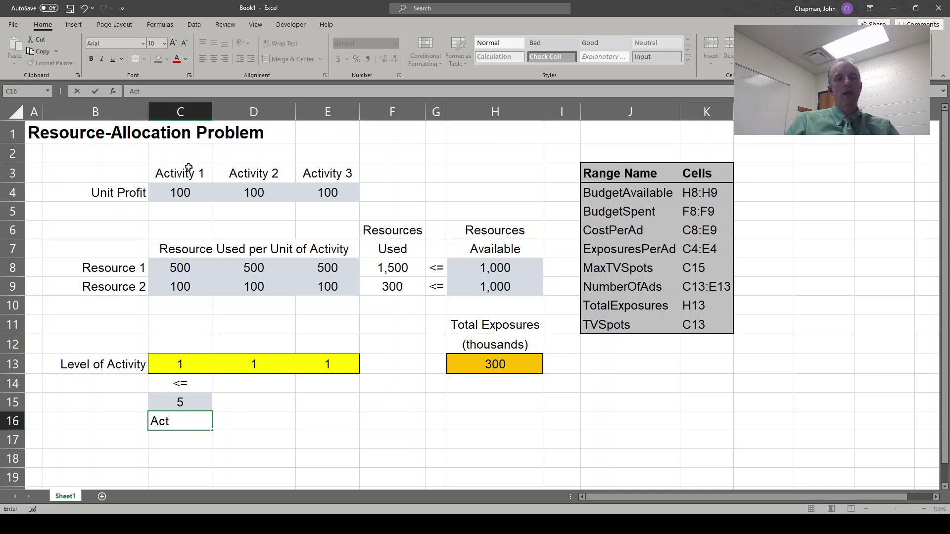
pyautogui.press('BackSpace')
pyautogui.press('BackSpace')
pyautogui.press('BackSpace')
pyautogui.write('Constrain')
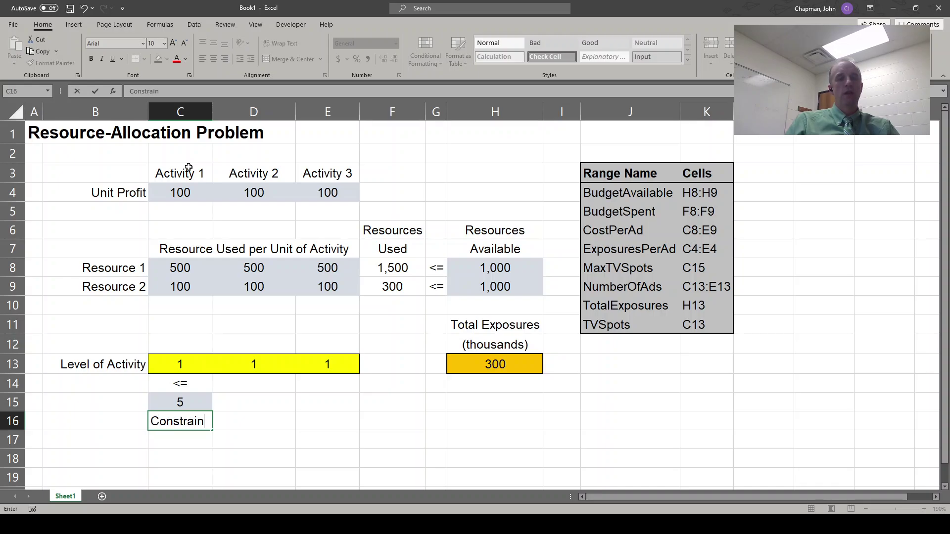
pyautogui.write('t on Activity')
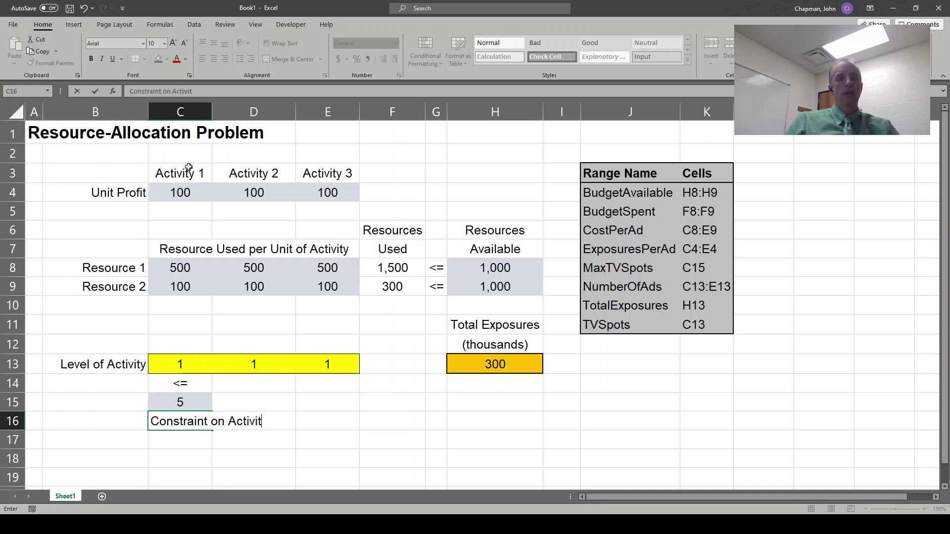
pyautogui.press('Return')
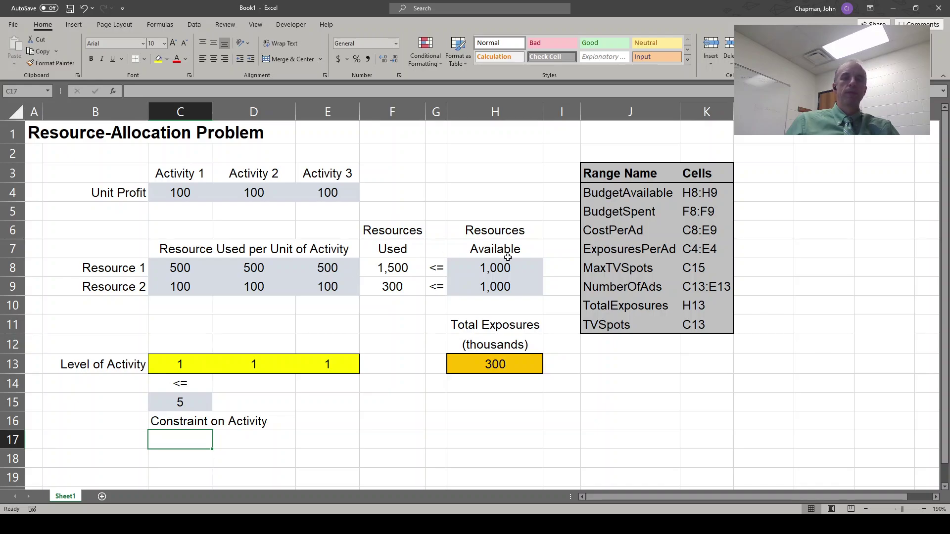
# Clear the Total Exposures label in H11 and replace the (thousands) label in H12 with "Total Profit".
pyautogui.click(495, 328)
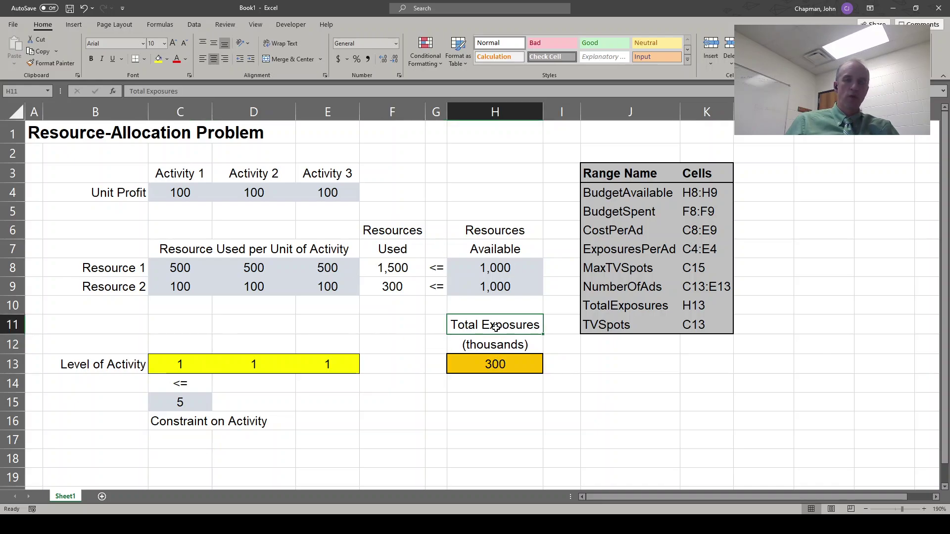
pyautogui.press('Delete')
pyautogui.press('Down')
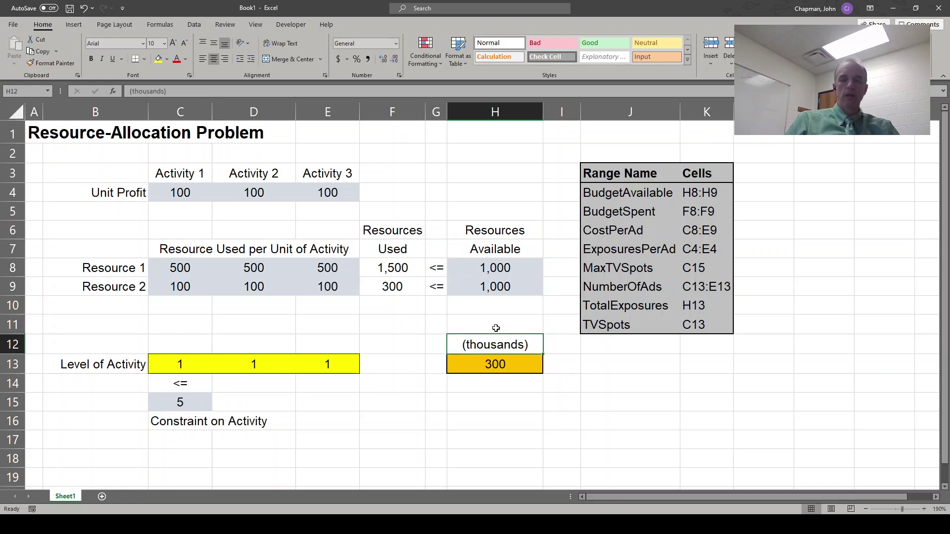
pyautogui.write('Total Profit')
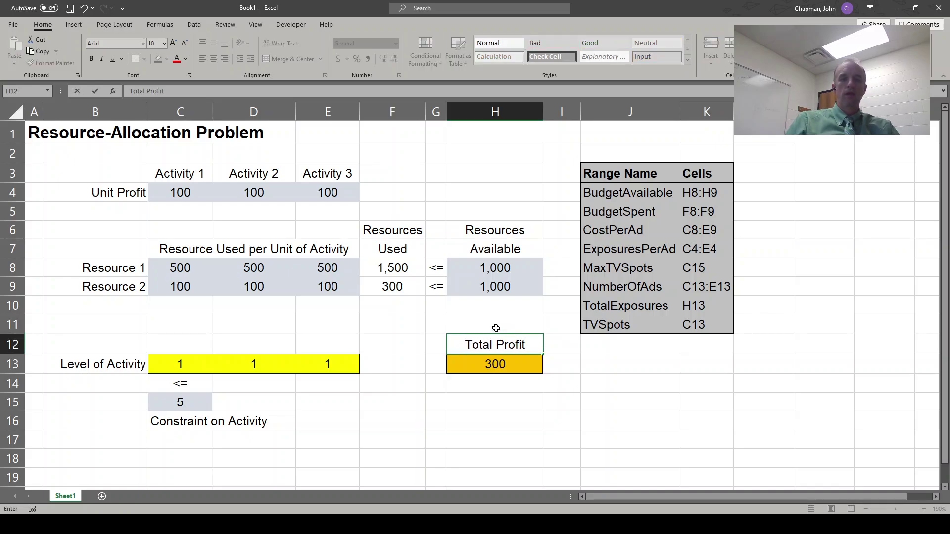
pyautogui.press('Return')
# Examine the formulas behind total profit in H13 and resources used in F8 and F9, leaving them as they are.
pyautogui.press('F2')
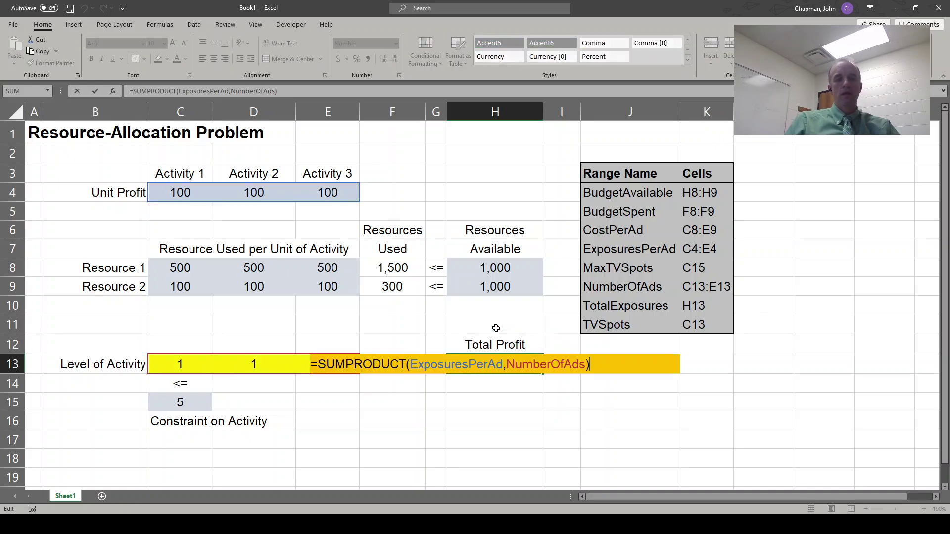
pyautogui.press('Escape')
pyautogui.press('Up')
pyautogui.press('Up')
pyautogui.press('Up')
pyautogui.press('Left')
pyautogui.press('Up')
pyautogui.press('Up')
pyautogui.press('Left')
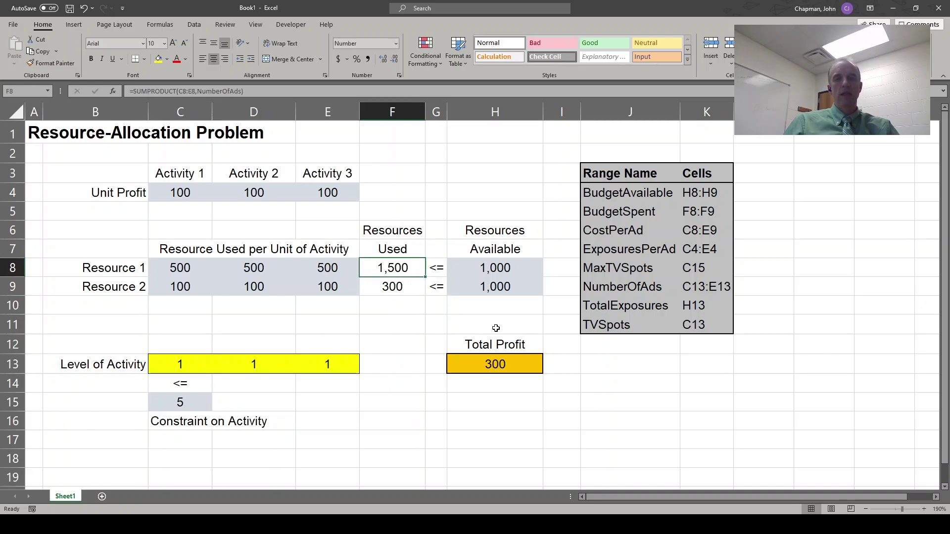
pyautogui.press('F2')
pyautogui.press('Escape')
pyautogui.press('Down')
pyautogui.press('F2')
pyautogui.press('Escape')
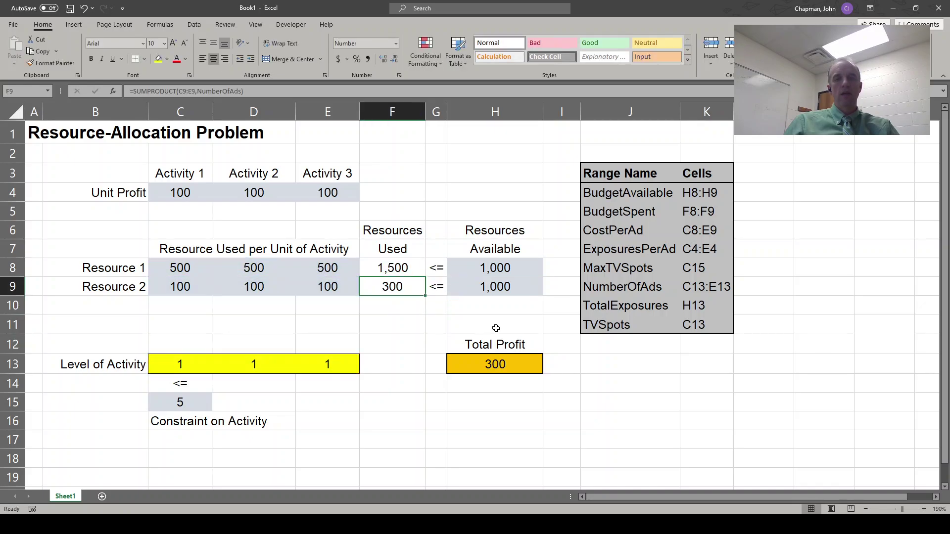
pyautogui.press('Up')
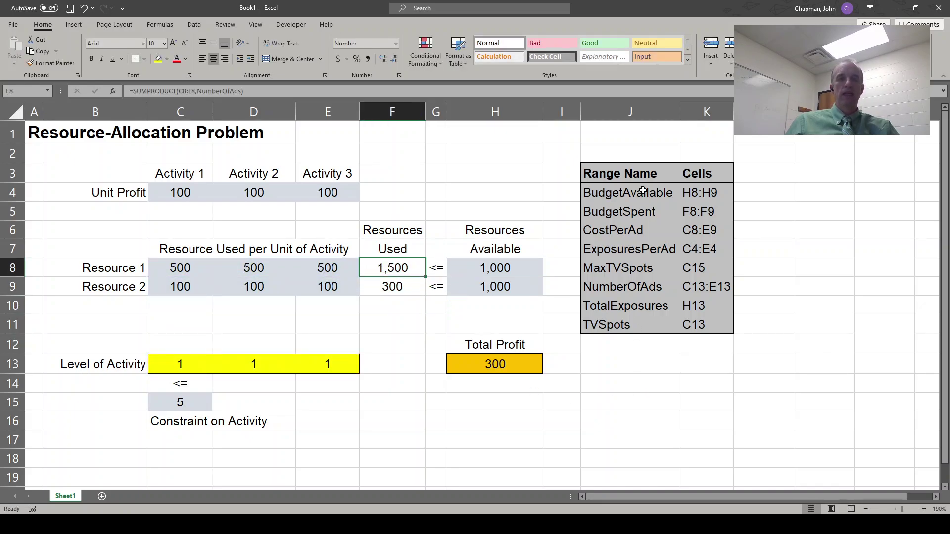
# Define a new named range for the unit profits in C4:E4.
pyautogui.hotkey('ctrl', 'F3')
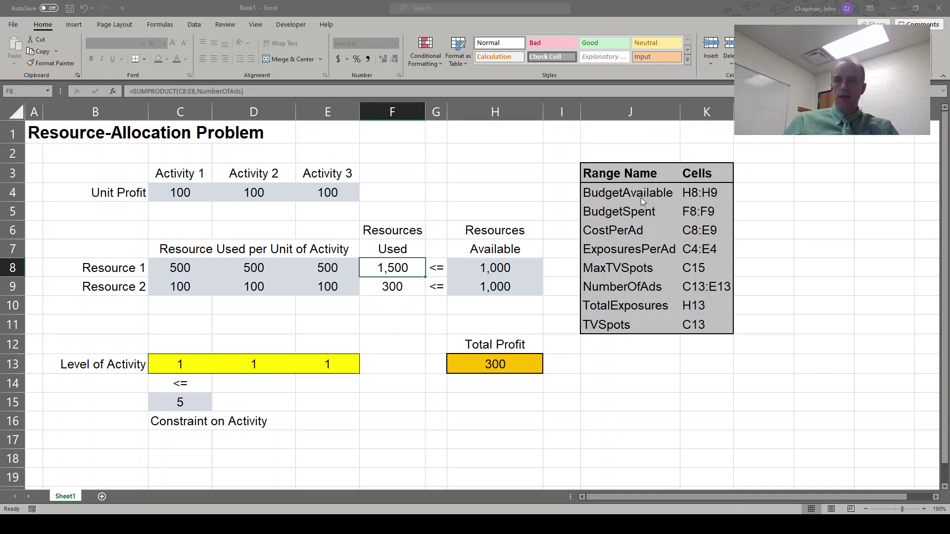
pyautogui.press('F2')
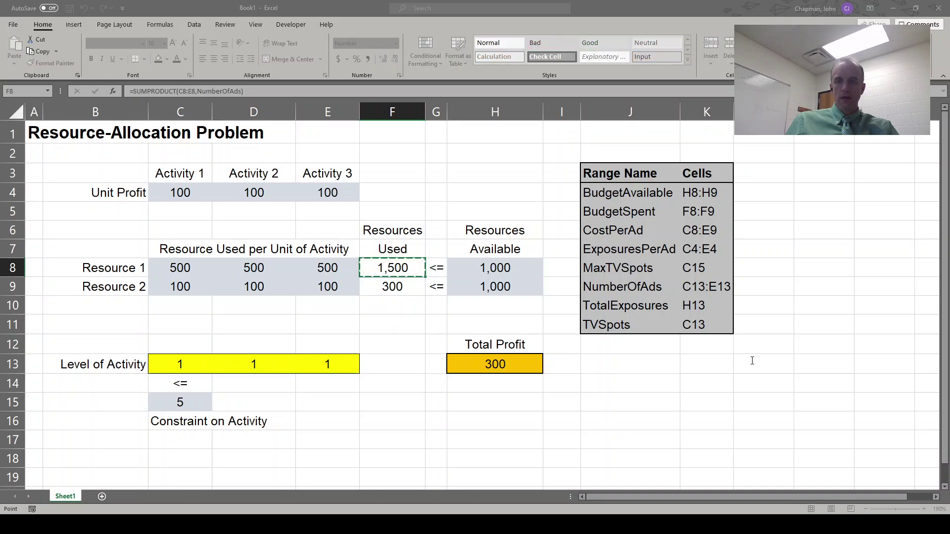
pyautogui.click(249, 192)
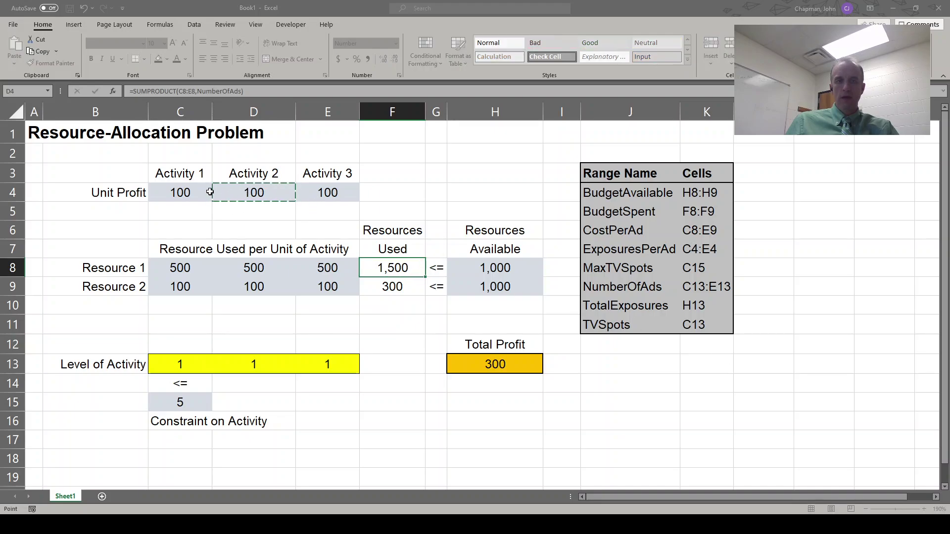
pyautogui.moveTo(208, 192); pyautogui.dragTo(317, 190)
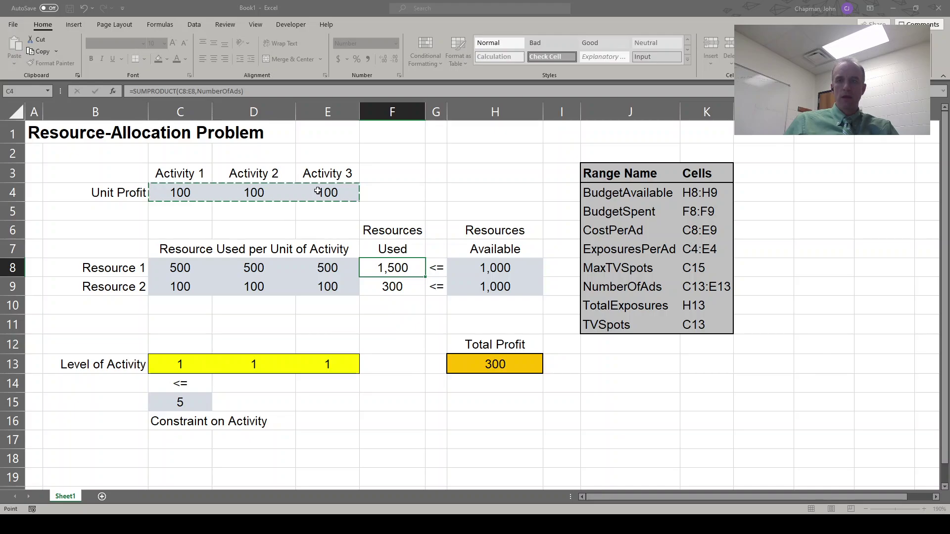
pyautogui.press('Escape')
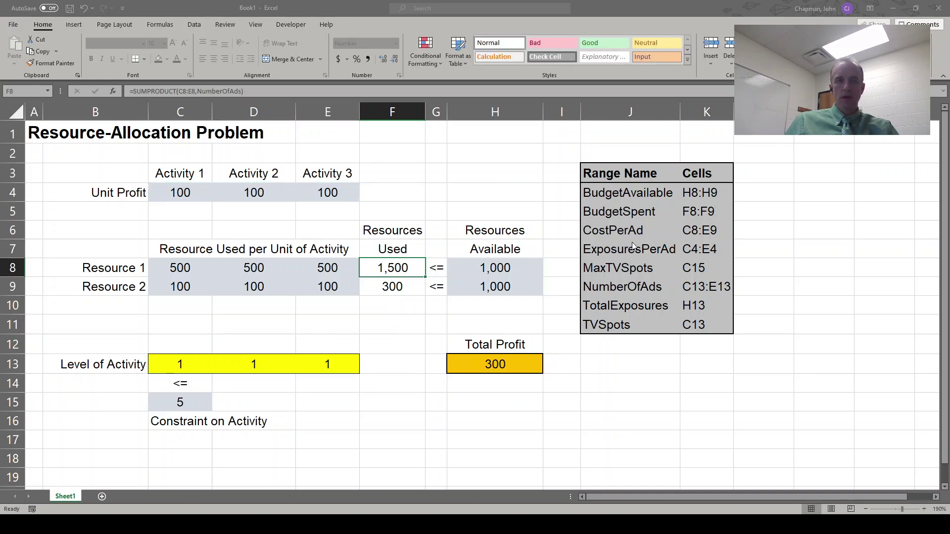
# Define named ranges for the resources used in F8:F9 and the resources available in H8:H9.
pyautogui.click(706, 290)
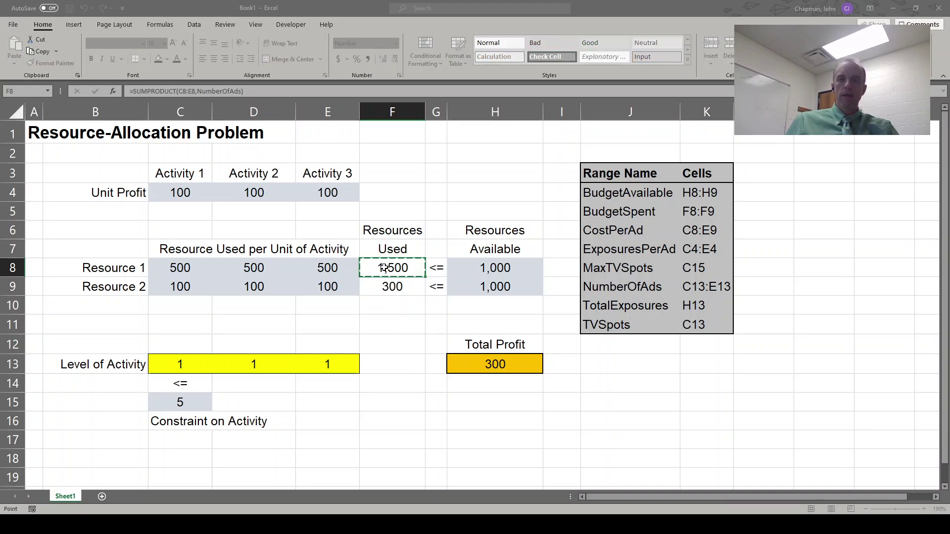
pyautogui.moveTo(385, 268); pyautogui.dragTo(385, 286)
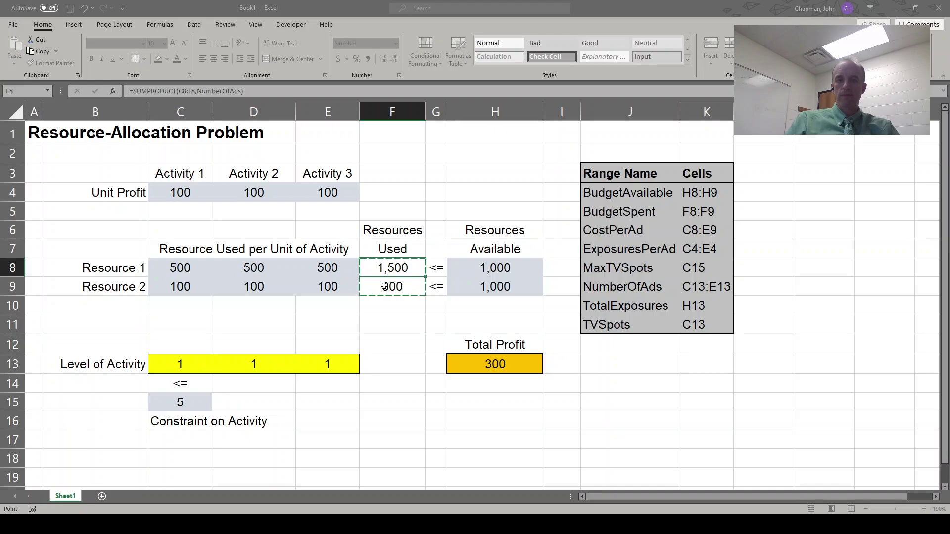
pyautogui.press('Tab')
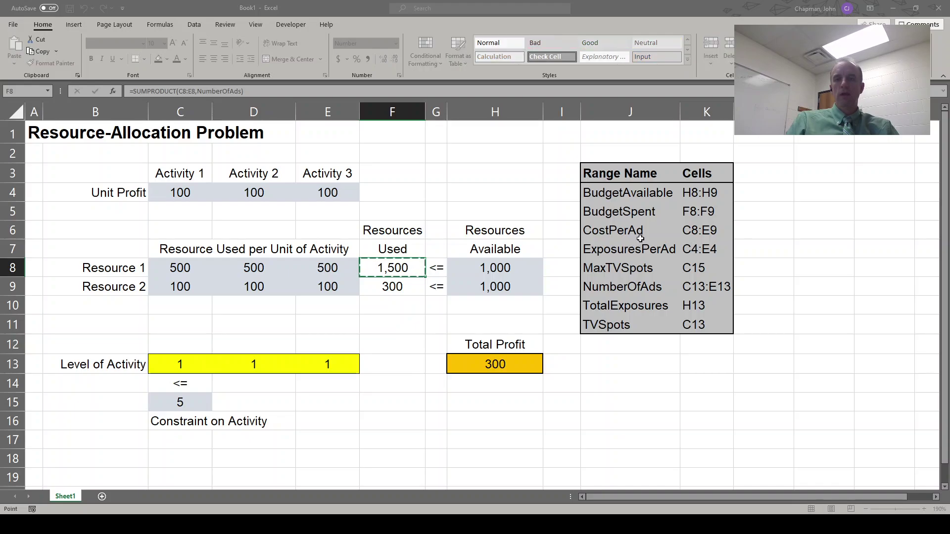
pyautogui.press('Right')
pyautogui.press('Right')
pyautogui.hotkey('shift', 'Down')
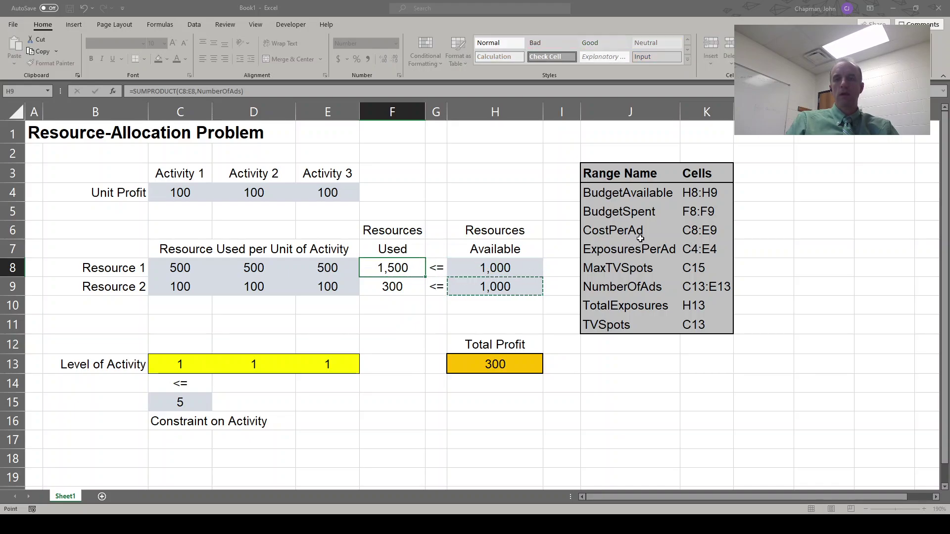
pyautogui.press('Return')
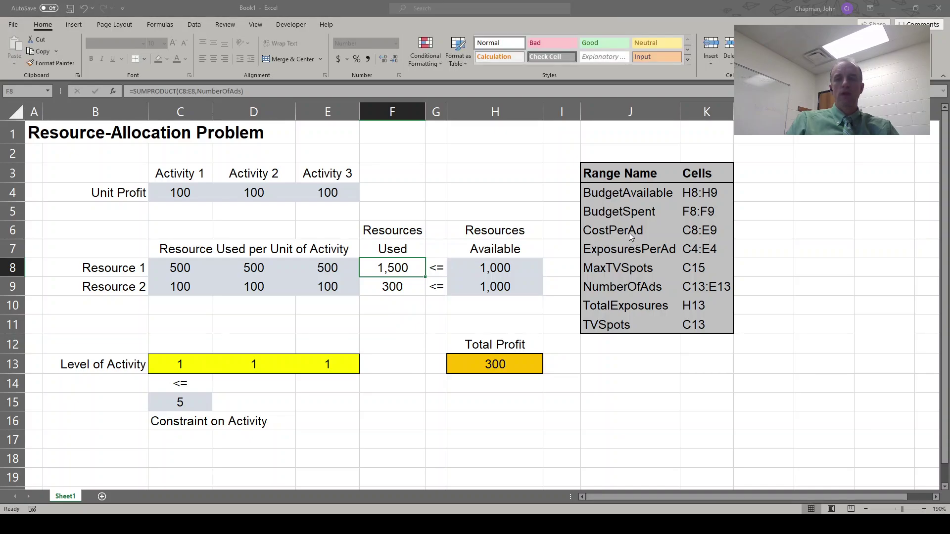
# Define a named range for the levels of activity in C13:E13.
pyautogui.press('Tab')
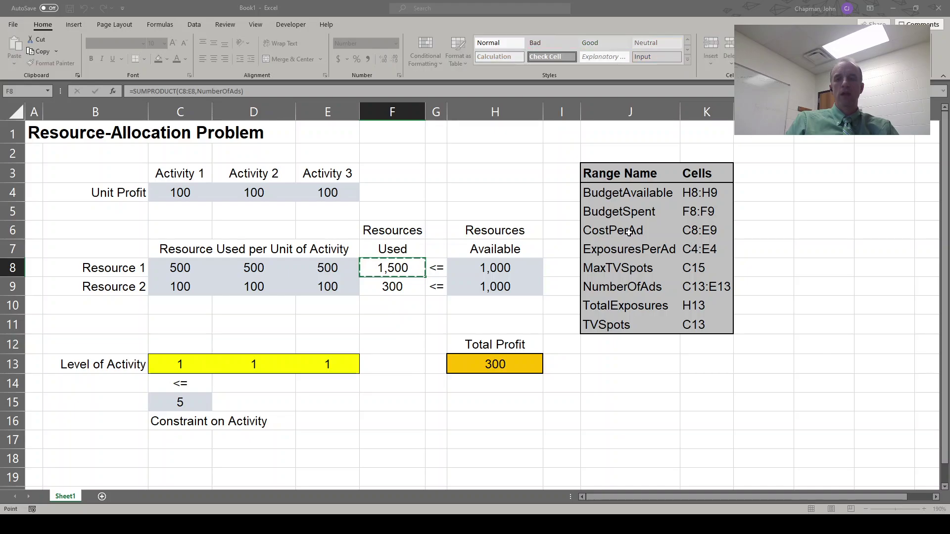
pyautogui.press('Down')
pyautogui.press('Down')
pyautogui.press('Down')
pyautogui.press('Down')
pyautogui.press('Down')
pyautogui.press('Left')
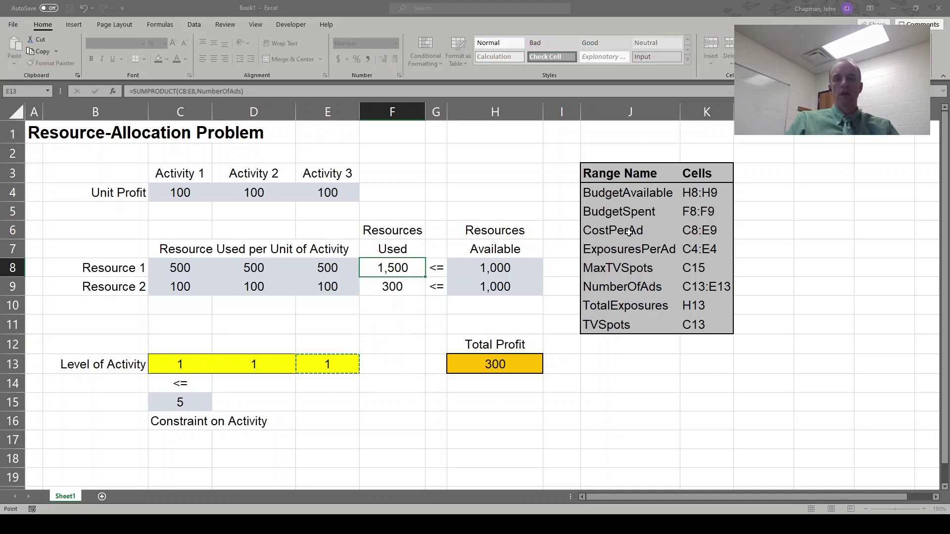
pyautogui.hotkey('shift', 'Left')
pyautogui.hotkey('shift', 'Left')
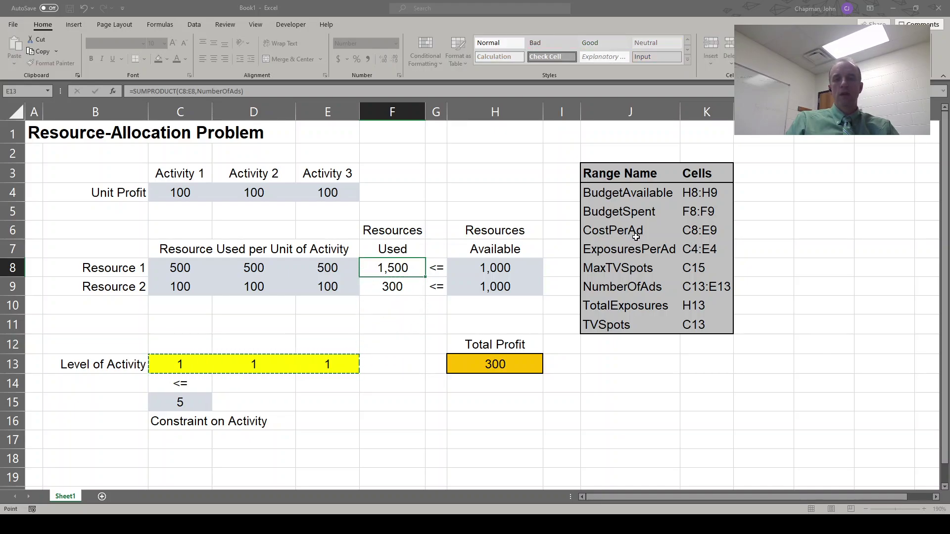
pyautogui.press('Escape')
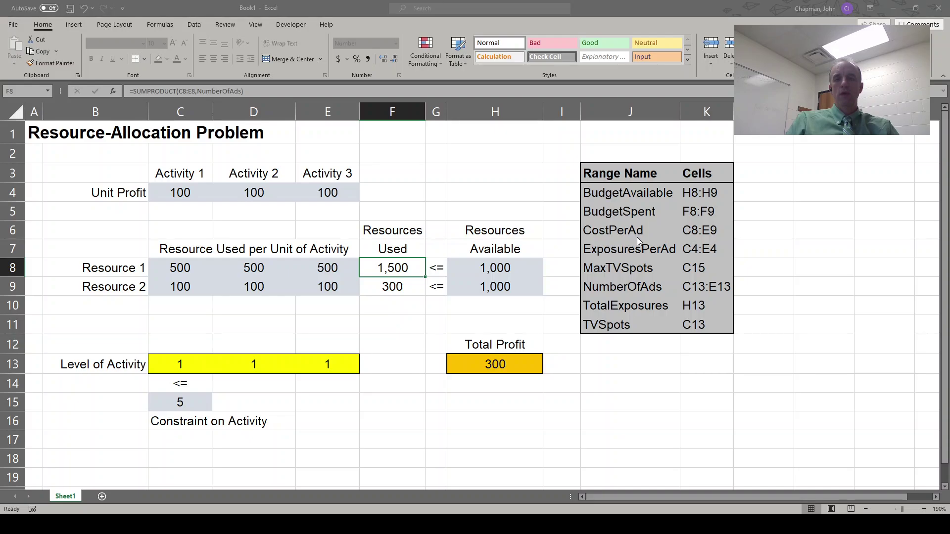
# Define a named range for the total profit cell H13.
pyautogui.click(637, 237)
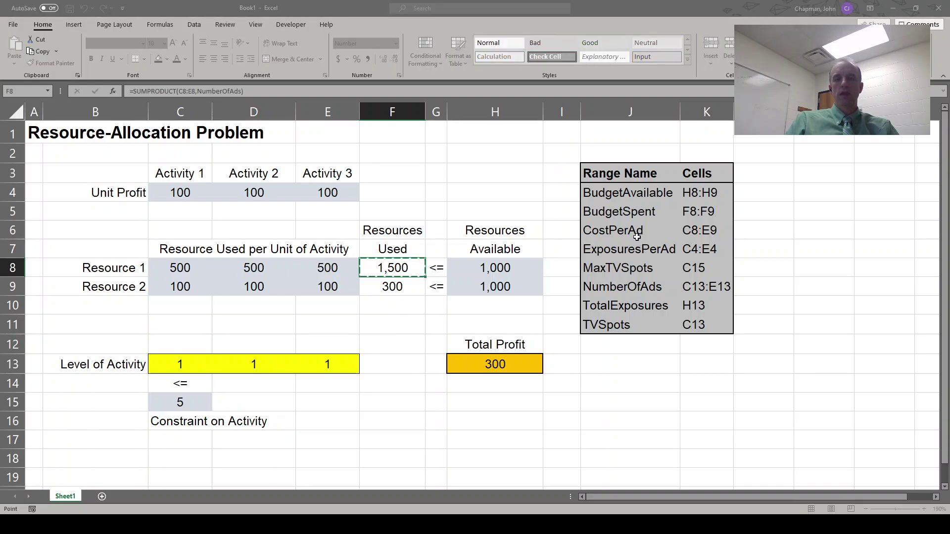
pyautogui.press('Down')
pyautogui.press('Down')
pyautogui.press('Down')
pyautogui.press('Down')
pyautogui.press('Right')
pyautogui.press('Down')
pyautogui.press('Right')
pyautogui.press('Escape')
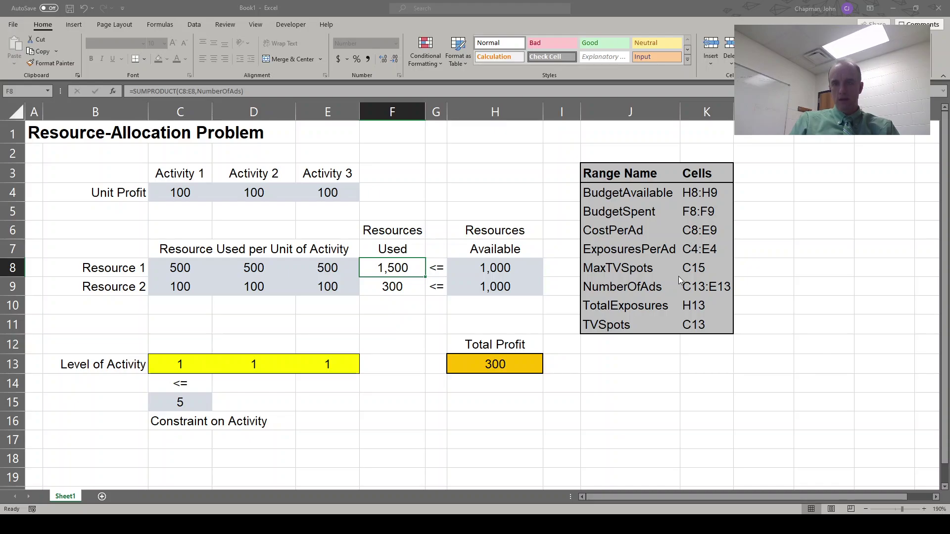
# Define a named range for Resource 1's use per unit of activity in C8:E8.
pyautogui.press('Left')
pyautogui.press('Left')
pyautogui.press('Left')
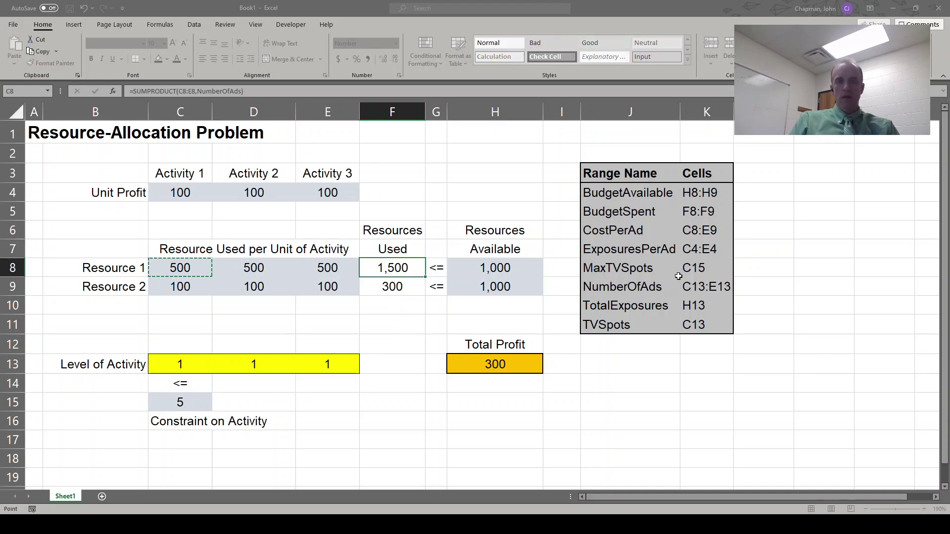
pyautogui.press('Escape')
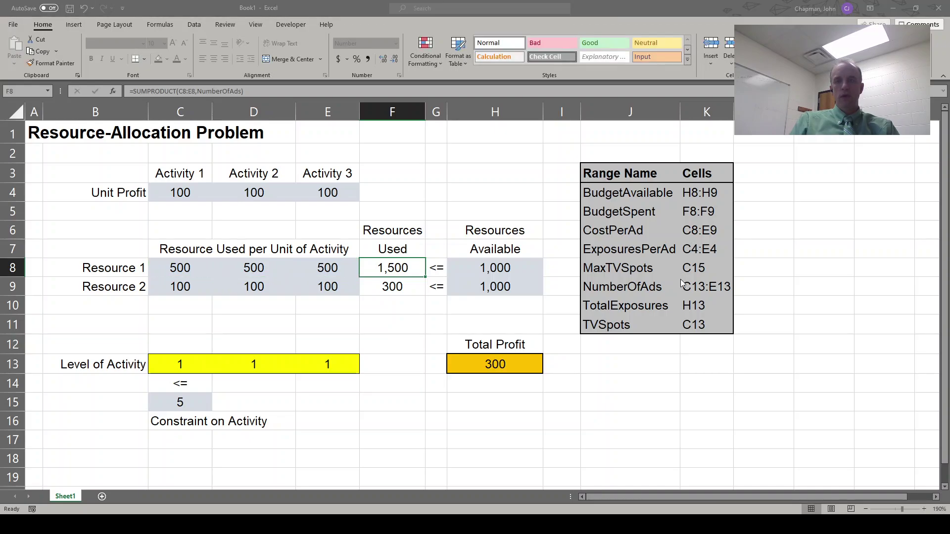
# Define a named range for Resource 2's use per unit of activity in C9:E9 and return to the worksheet.
pyautogui.write('=')
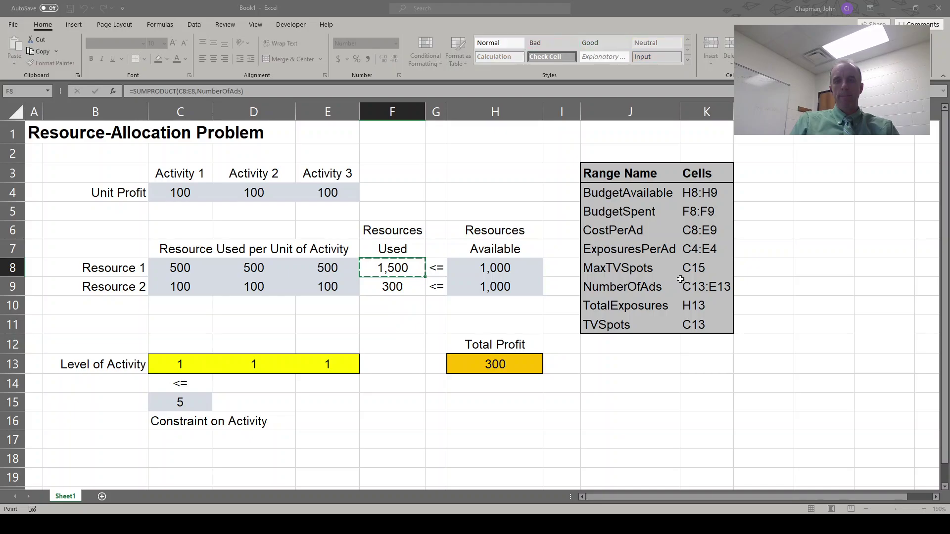
pyautogui.press('Left')
pyautogui.press('Left')
pyautogui.press('Left')
pyautogui.press('Down')
pyautogui.hotkey('shift', 'Right')
pyautogui.hotkey('shift', 'Right')
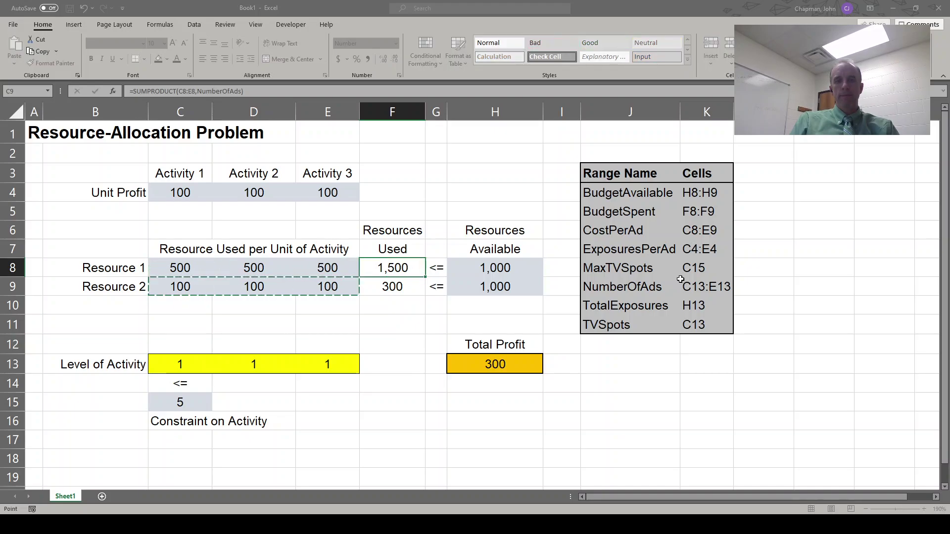
pyautogui.press('Escape')
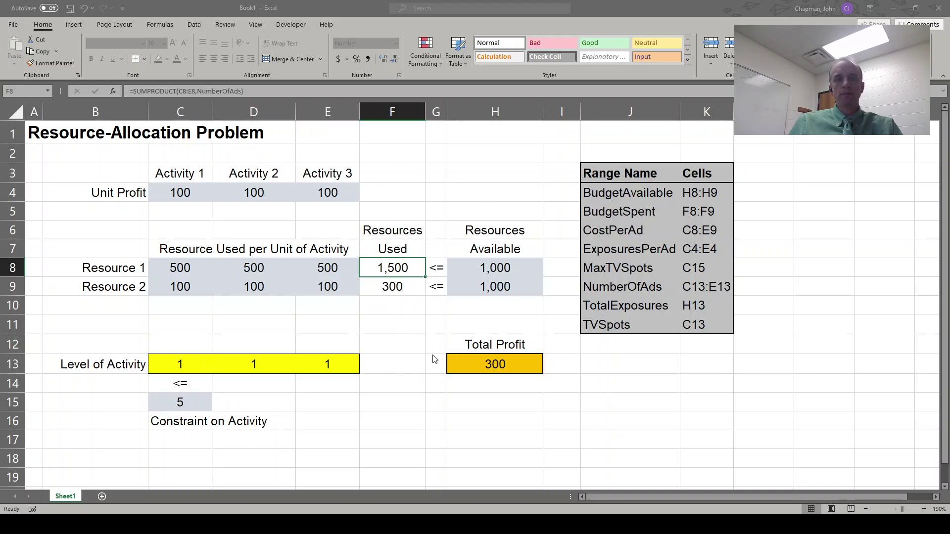
pyautogui.hotkey('alt', 'Tab')
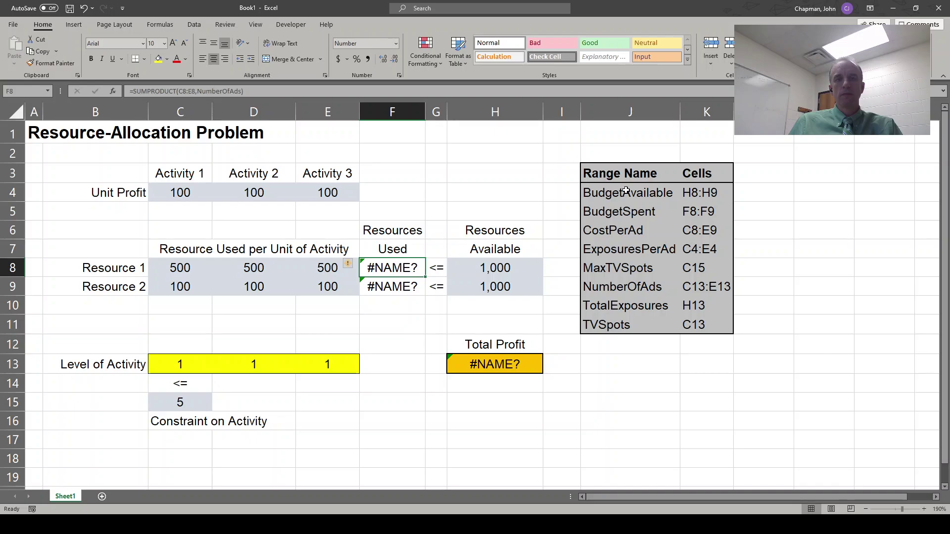
# Change the range-name table entry for H8:H9 to ResourcesAvailable and autofit column J to it.
pyautogui.doubleClick(221, 92)
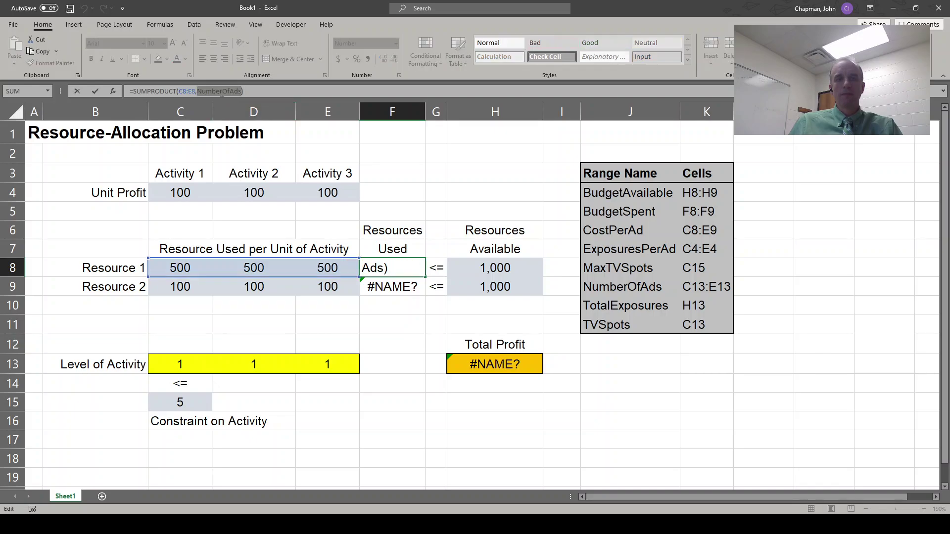
pyautogui.press('Escape')
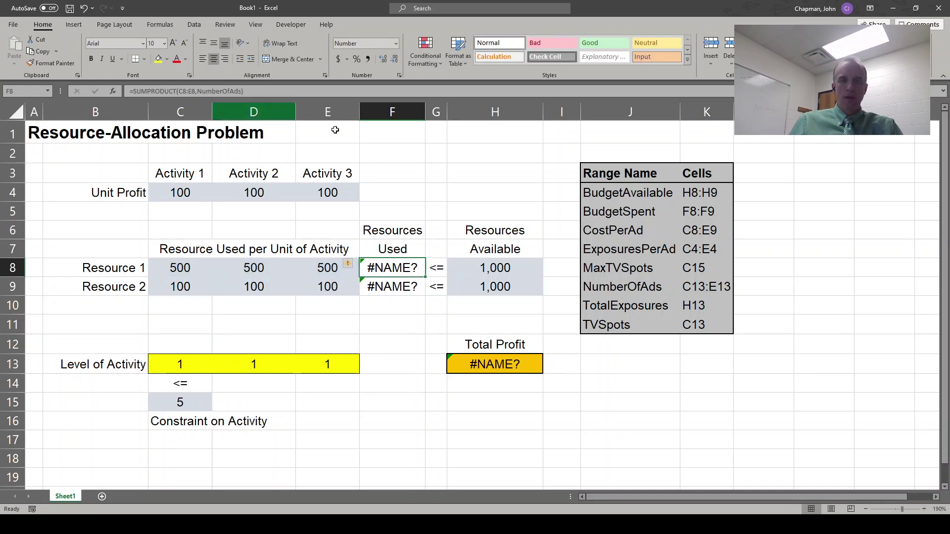
pyautogui.click(630, 196)
pyautogui.write('R')
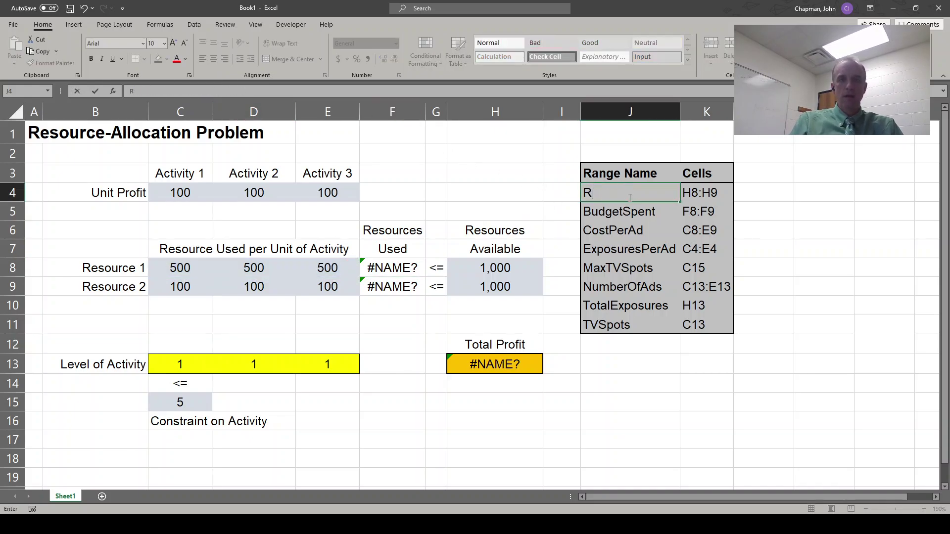
pyautogui.write('esourcesAvailable')
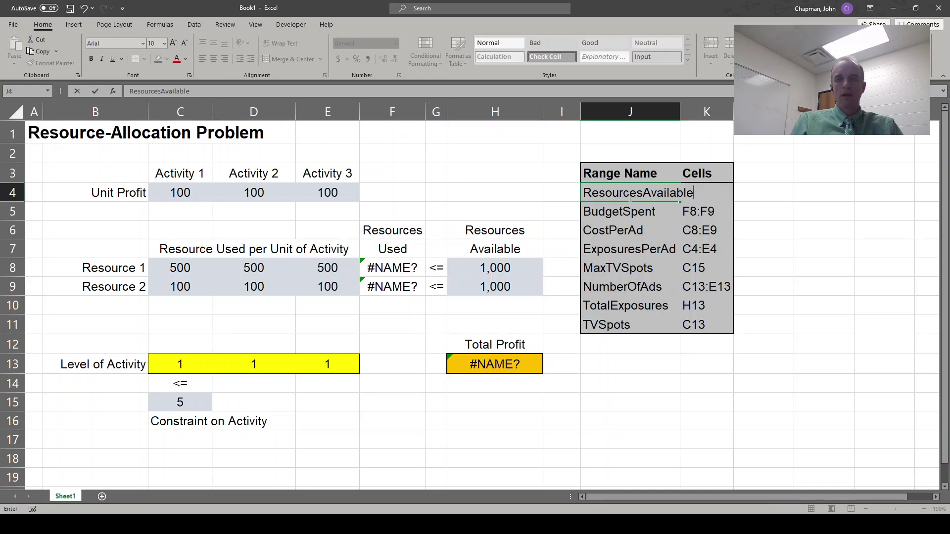
pyautogui.press('Return')
pyautogui.click(636, 196)
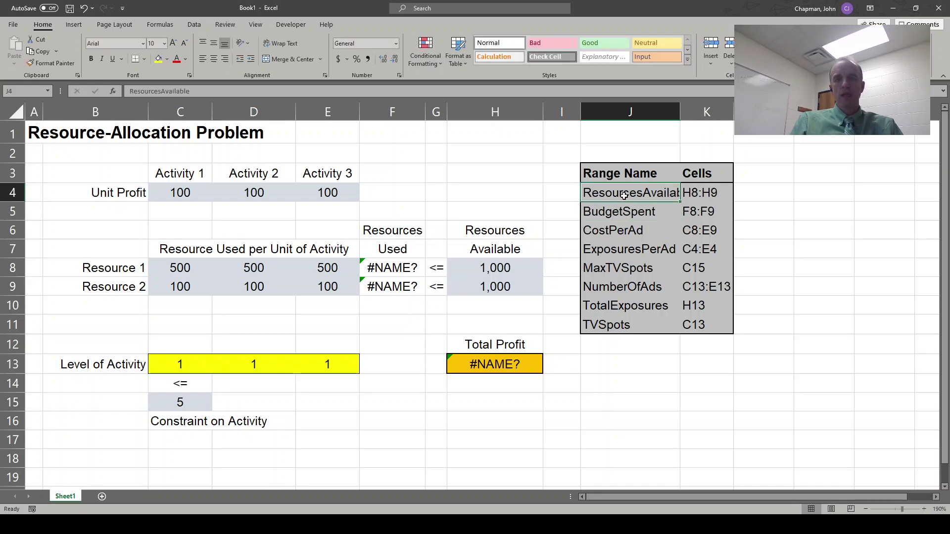
pyautogui.hotkey('alt', 'h')
pyautogui.press('o')
pyautogui.press('i')
pyautogui.press('Return')
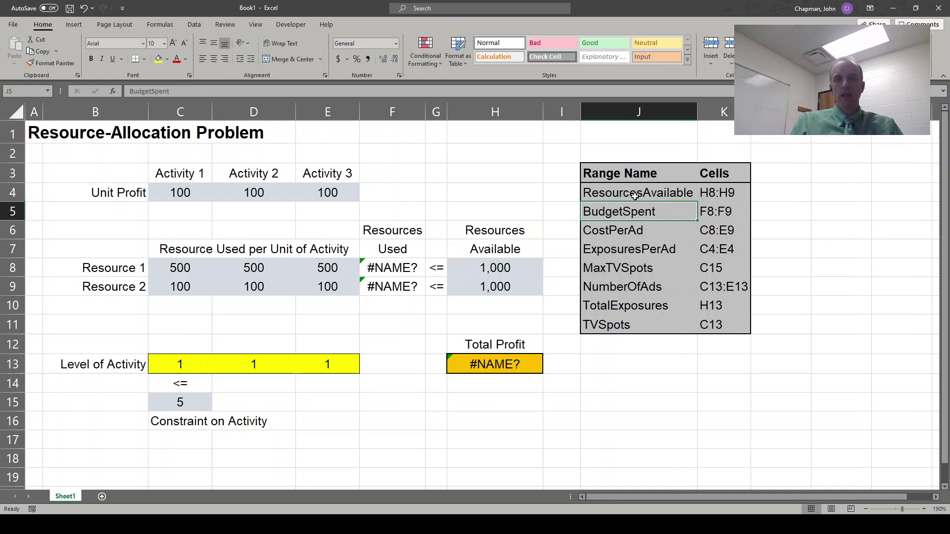
# Change the range-name table entry for F8:F9 to ResourcesUsed.
pyautogui.write('R')
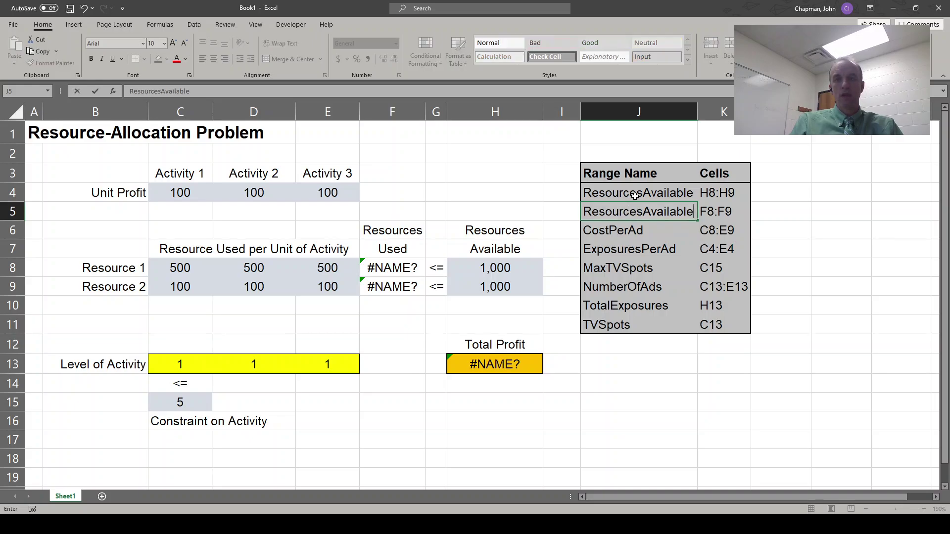
pyautogui.write('Used')
pyautogui.press('Return')
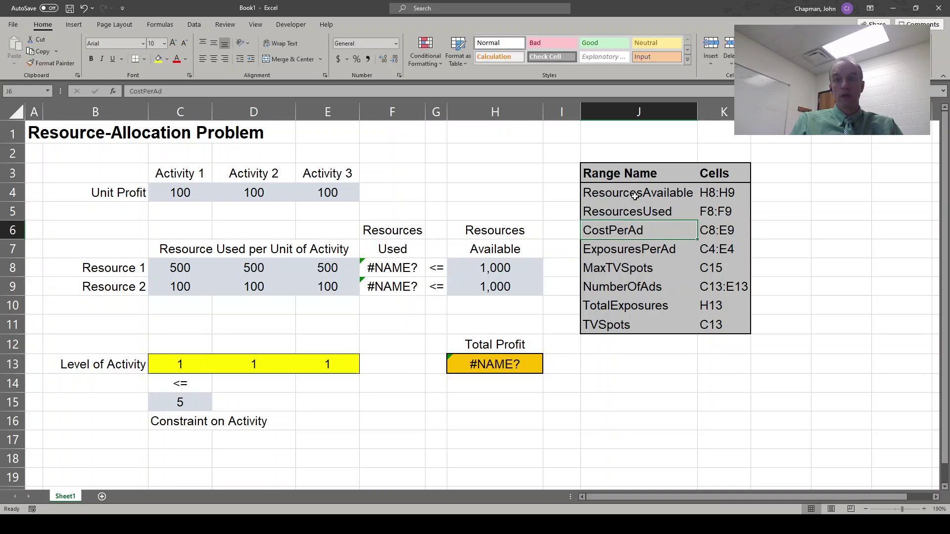
# Enter Resource1perActivity as the range name in J6 and autofit column J to the entry.
pyautogui.write('Res')
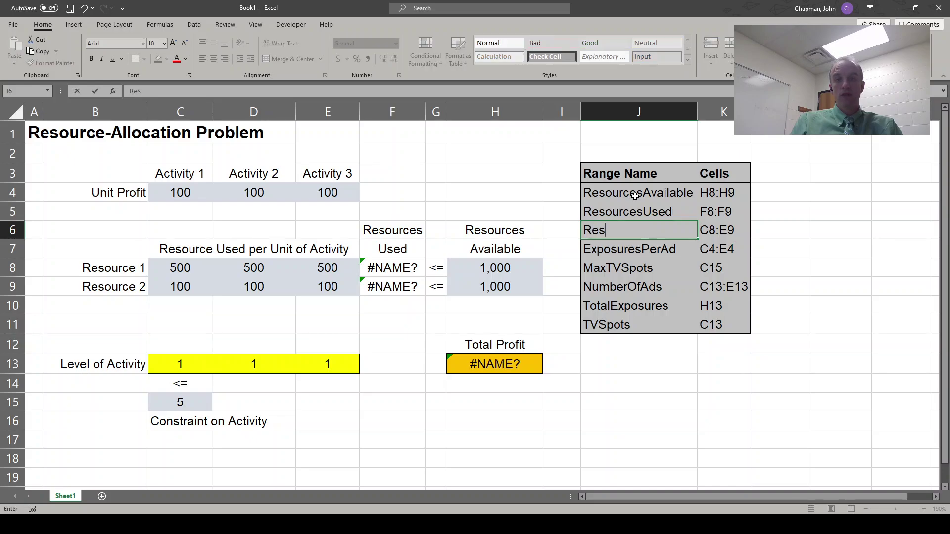
pyautogui.write('ource1perActivity')
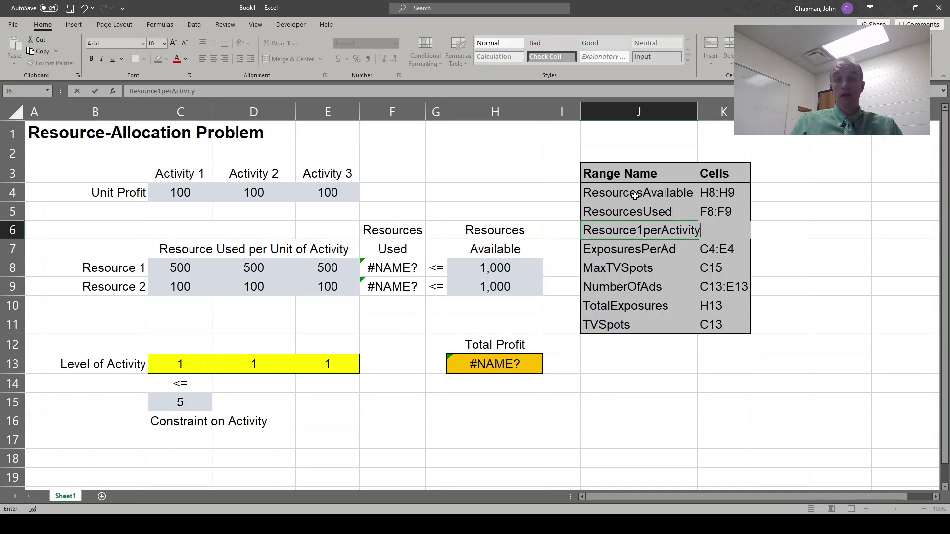
pyautogui.press('Tab')
pyautogui.press('Left')
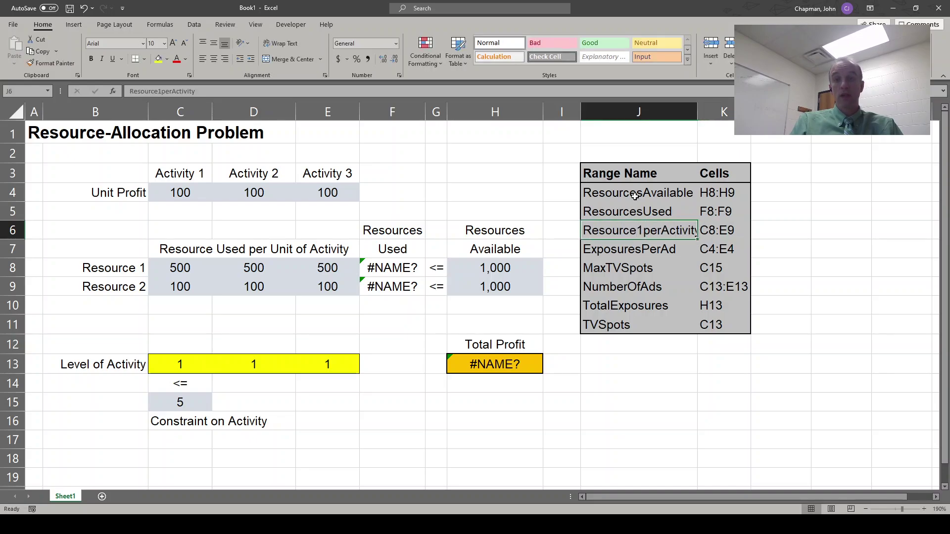
pyautogui.hotkey('alt', 'h')
pyautogui.write('oii')
pyautogui.press('Escape')
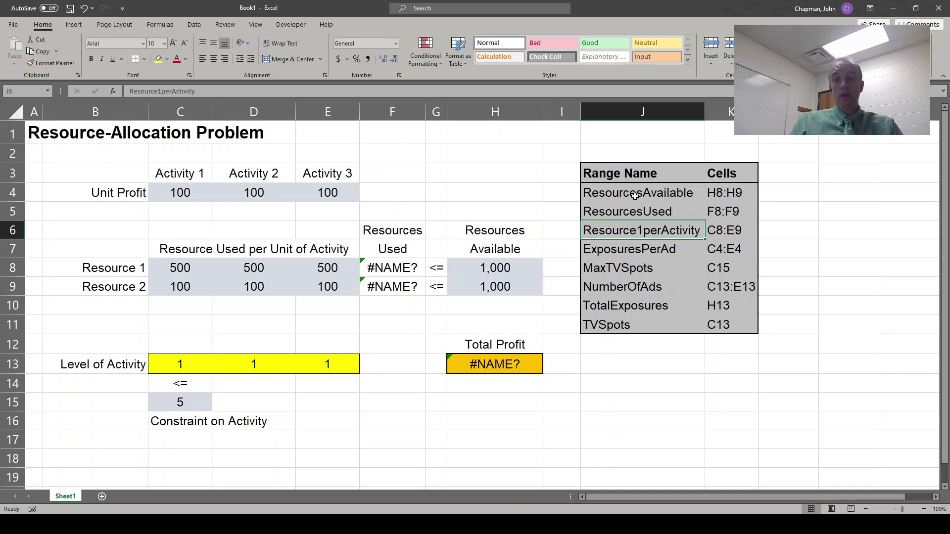
# Extend the named range for resource use per activity to cover both resource rows, C8:E9.
pyautogui.press('Down')
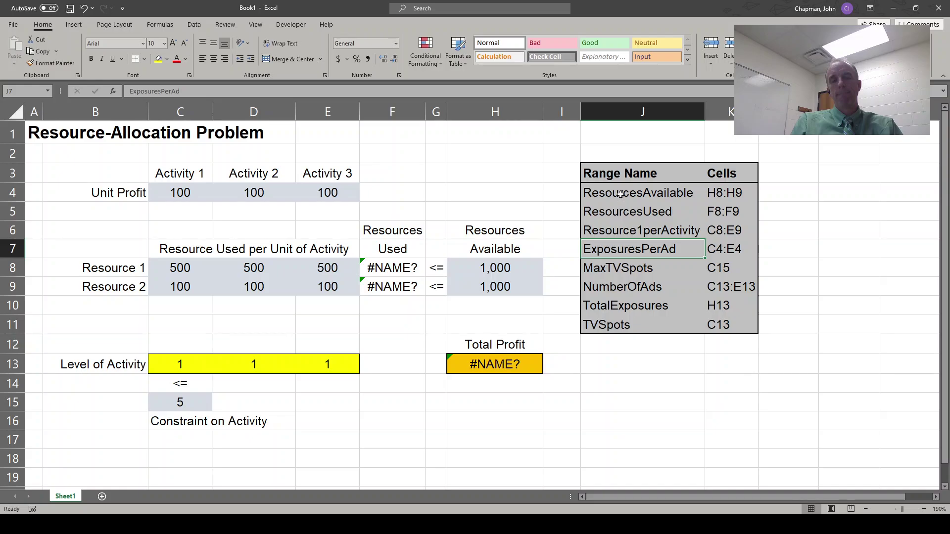
pyautogui.press('Up')
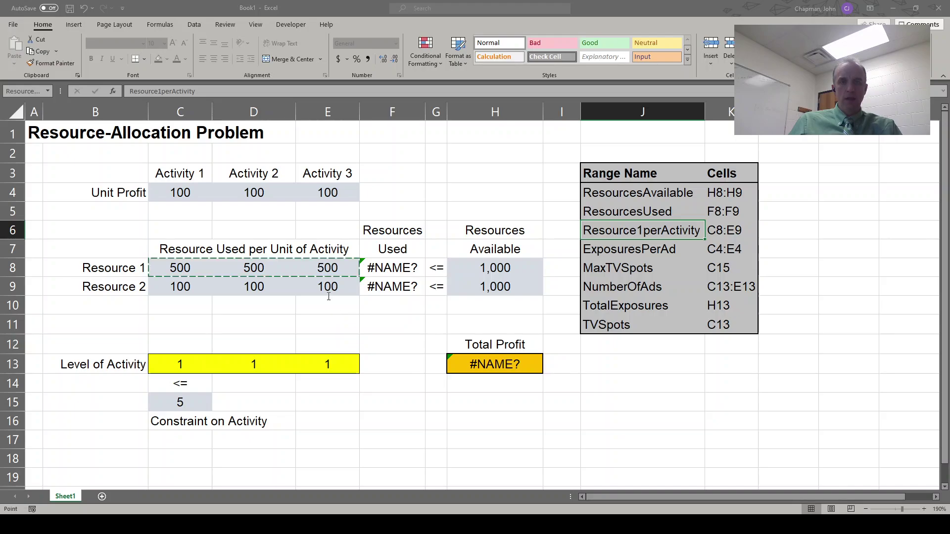
pyautogui.moveTo(198, 270); pyautogui.dragTo(314, 287)
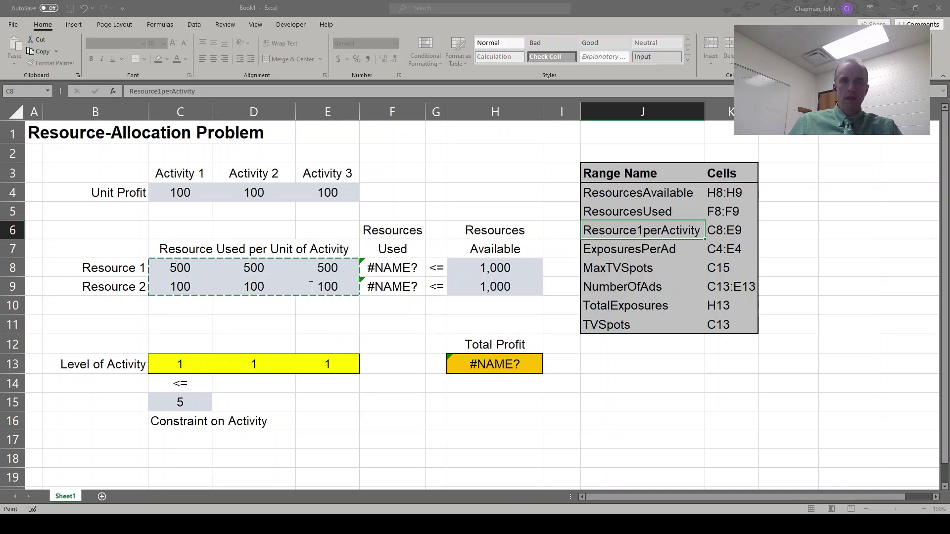
pyautogui.press('Return')
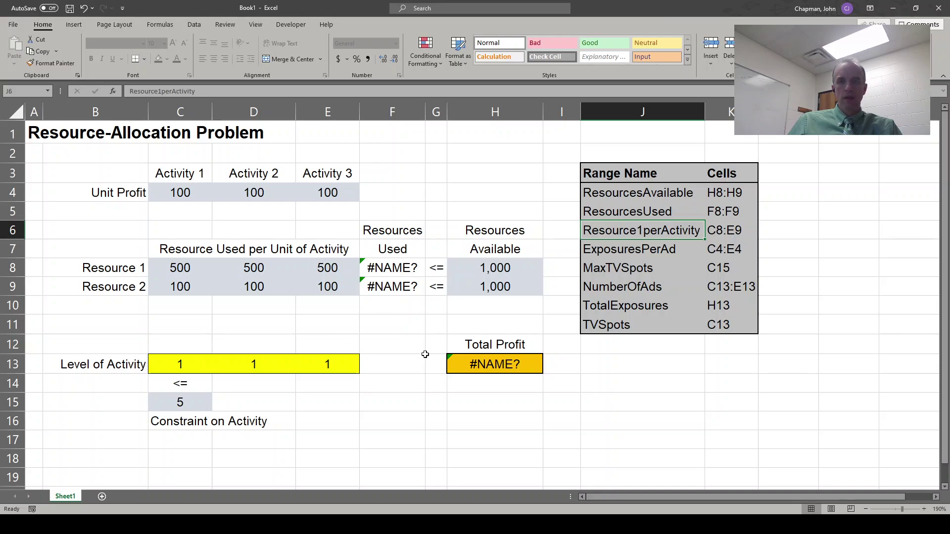
# Edit the table entry for C8:E9 to read ResourcePerActivity.
pyautogui.doubleClick(652, 230)
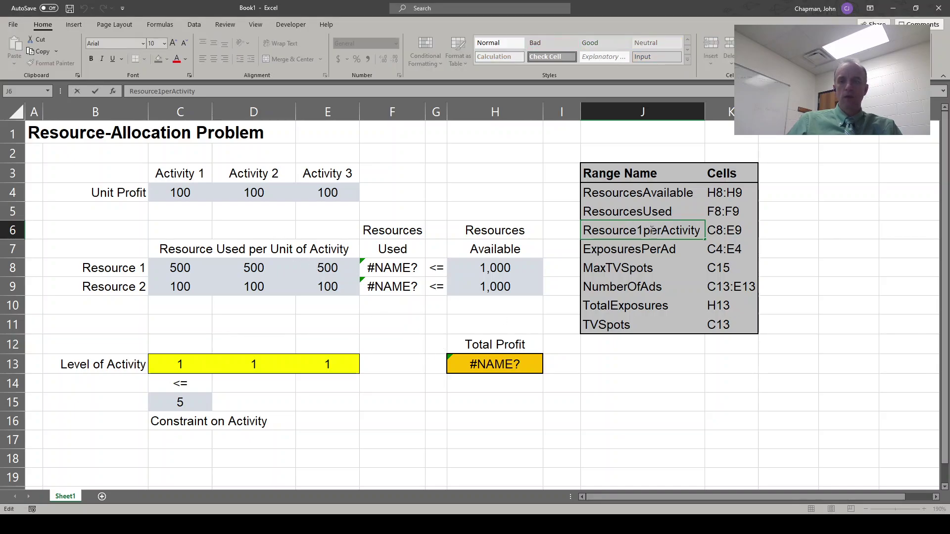
pyautogui.press('BackSpace')
pyautogui.press('BackSpace')
pyautogui.write('P')
pyautogui.press('Return')
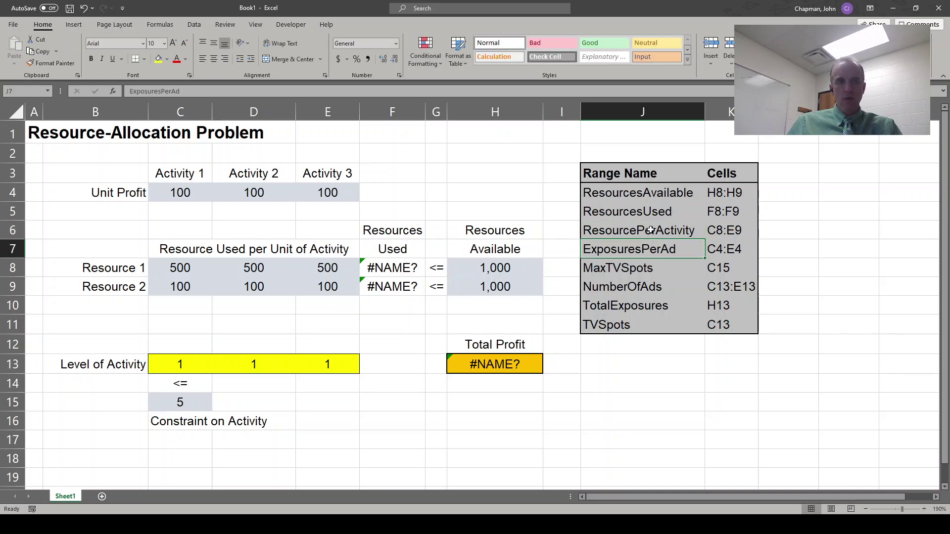
# Change the range-name table entry for C4:E4 to UnitProfit.
pyautogui.write('Unitp')
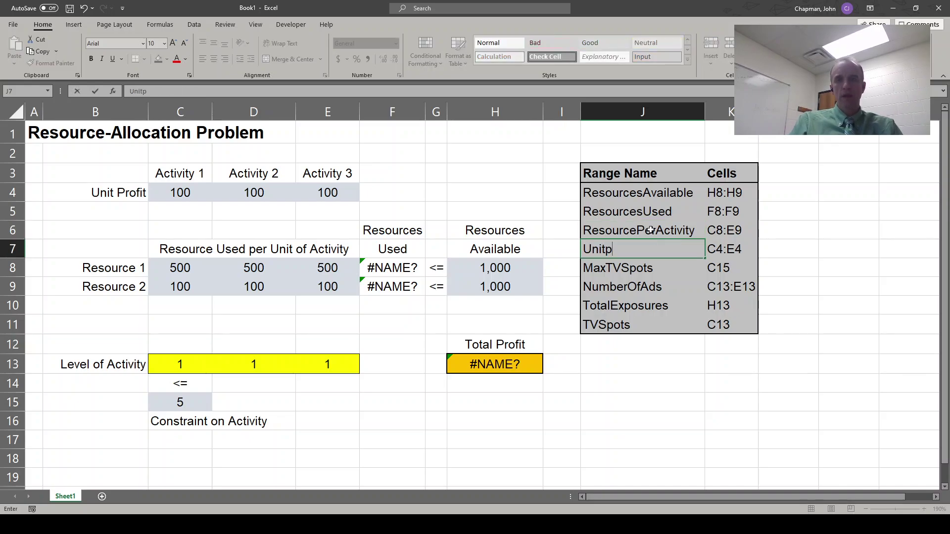
pyautogui.press('BackSpace')
pyautogui.write('Profit')
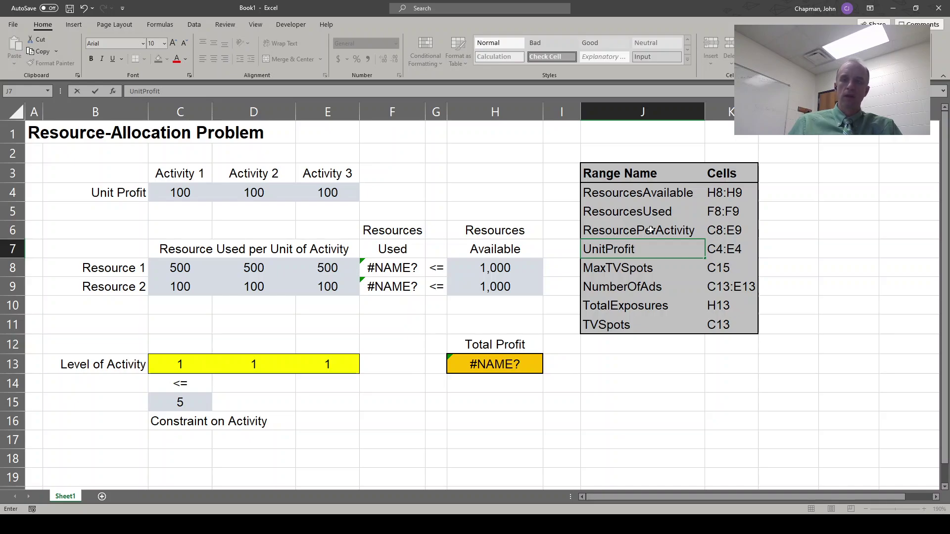
pyautogui.press('Return')
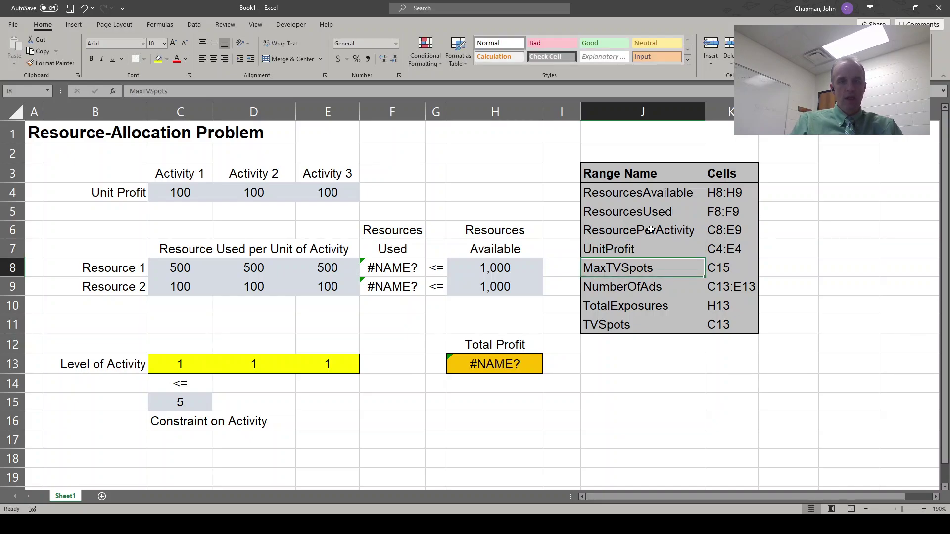
# Change the table entry for C15 to MaxActivity and define a named range for that constraint cell.
pyautogui.write('MaxActivity')
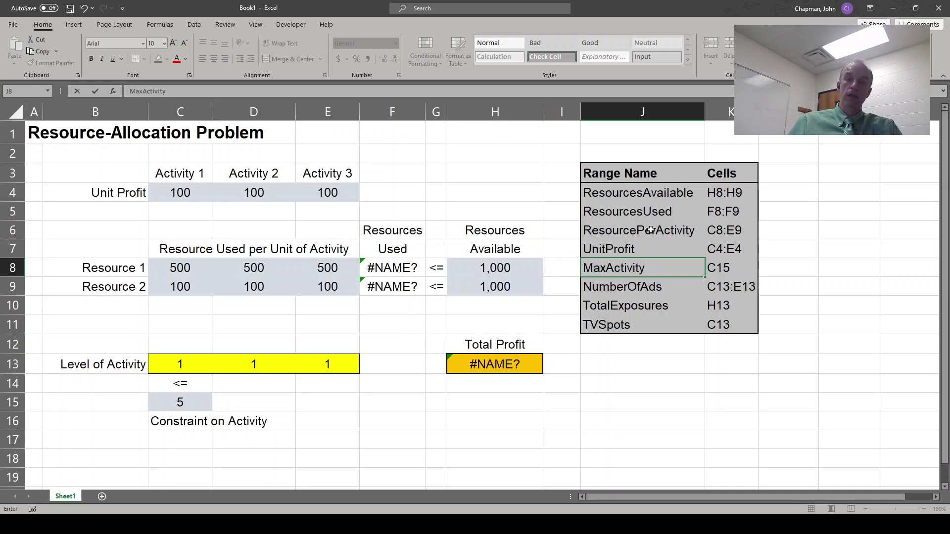
pyautogui.press('Tab')
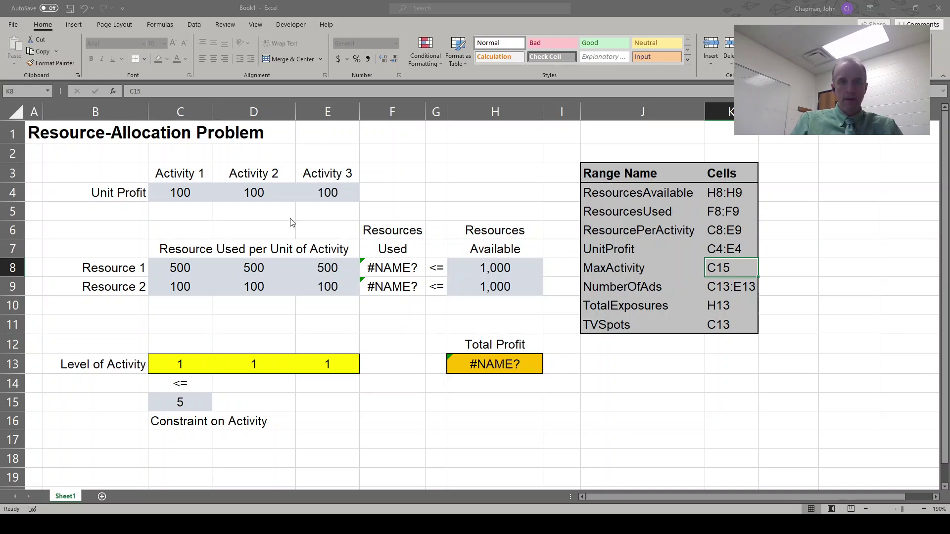
pyautogui.click(169, 399)
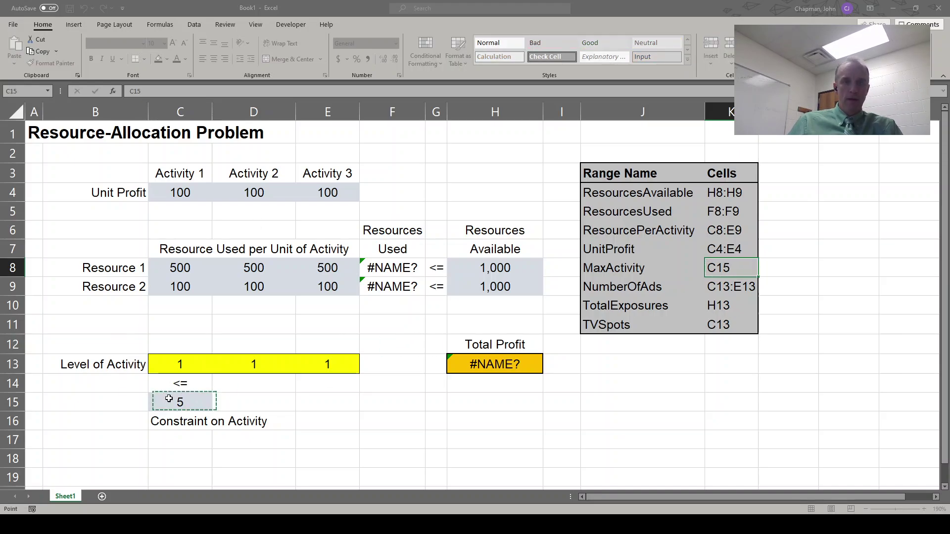
pyautogui.press('Escape')
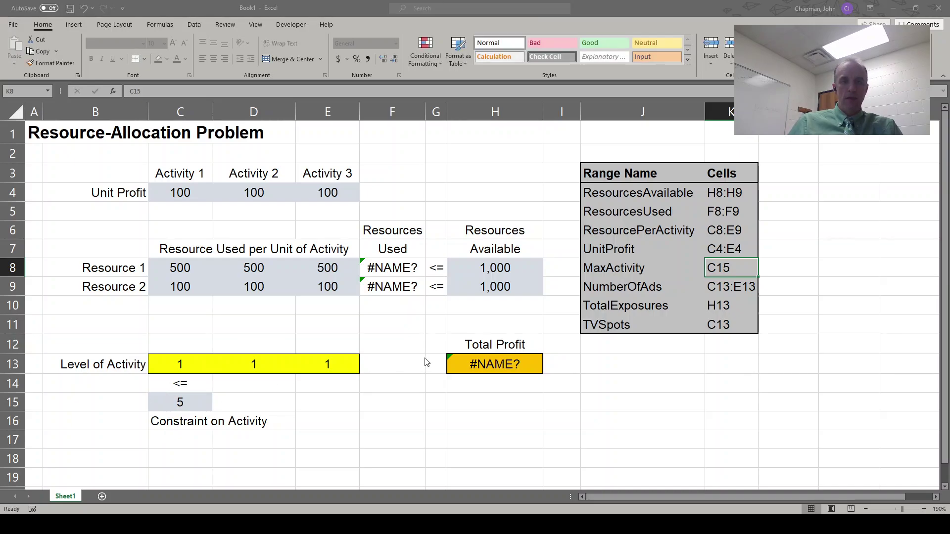
# Change the label below the activity constraint in C16 to Max Activity Level.
pyautogui.click(183, 421)
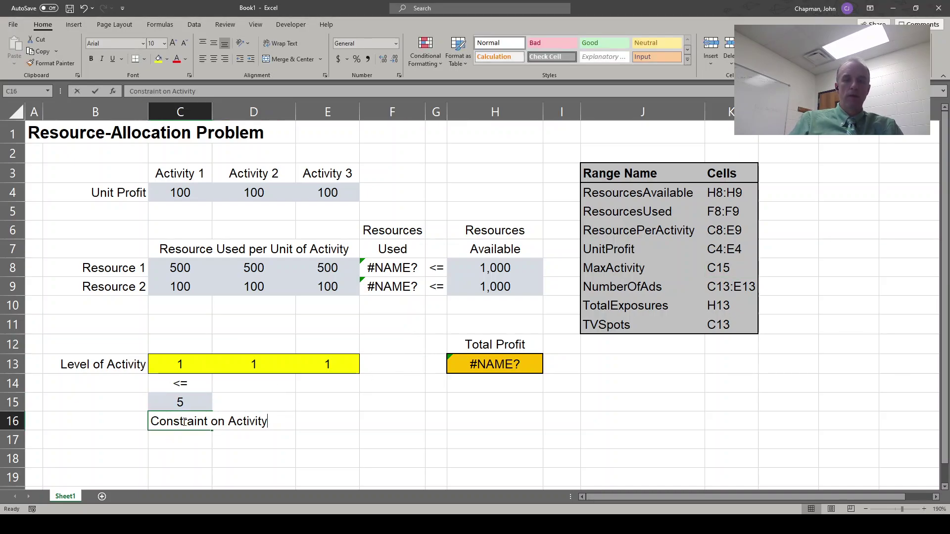
pyautogui.write('Max Activity')
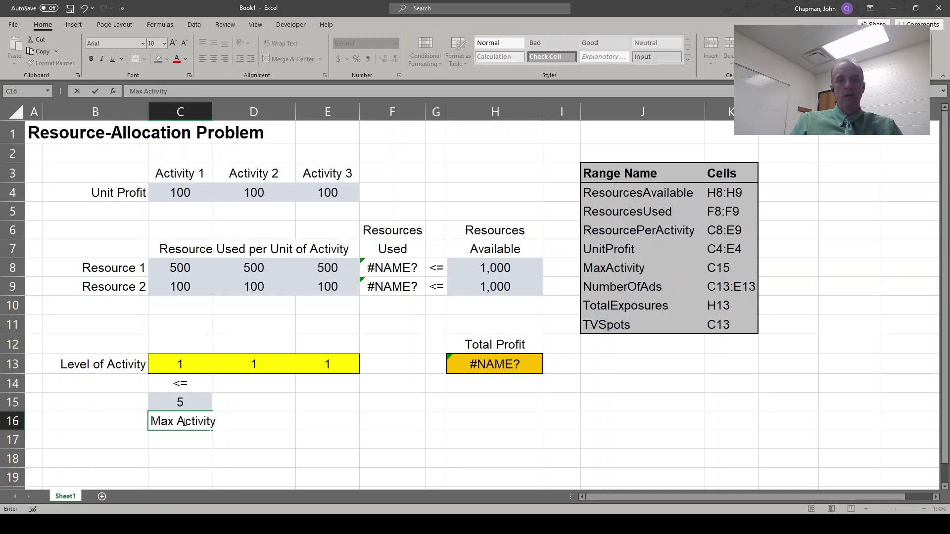
pyautogui.write(' Level')
pyautogui.press('Tab')
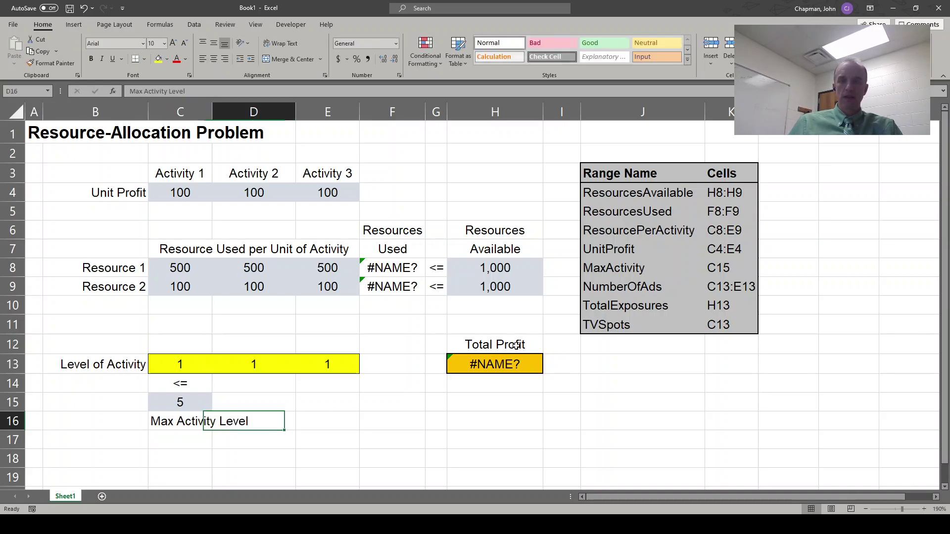
# Extend the range-name table entry for C15 to read MaxActivityLevel.
pyautogui.doubleClick(627, 271)
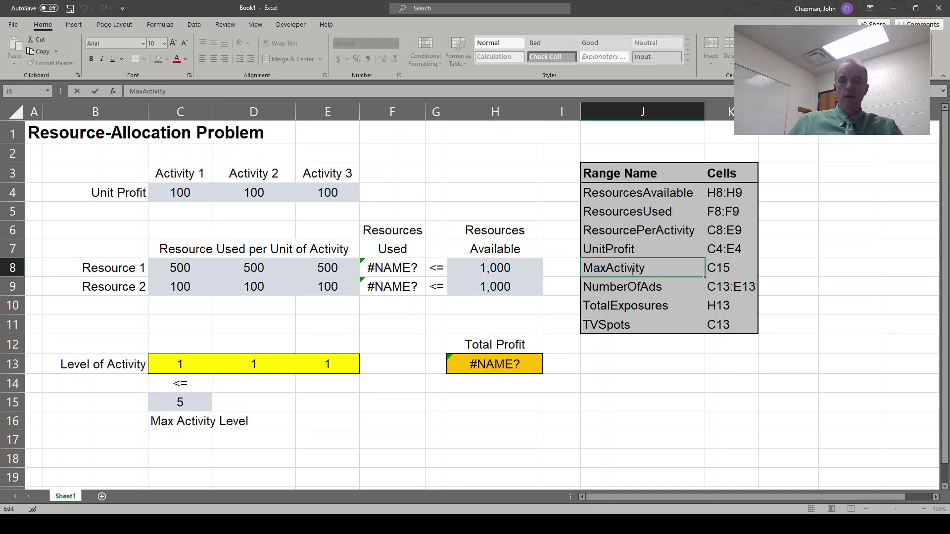
pyautogui.write('Leve')
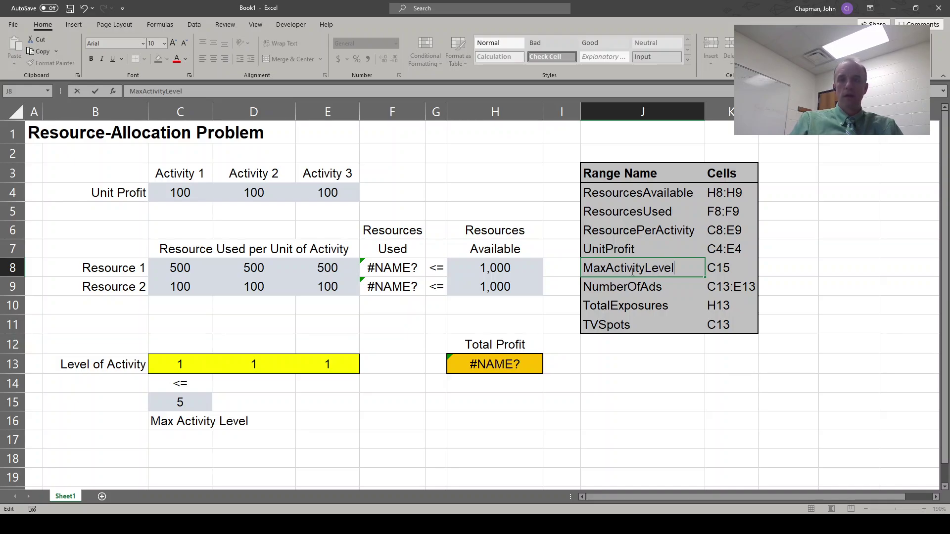
pyautogui.write('l')
pyautogui.press('Return')
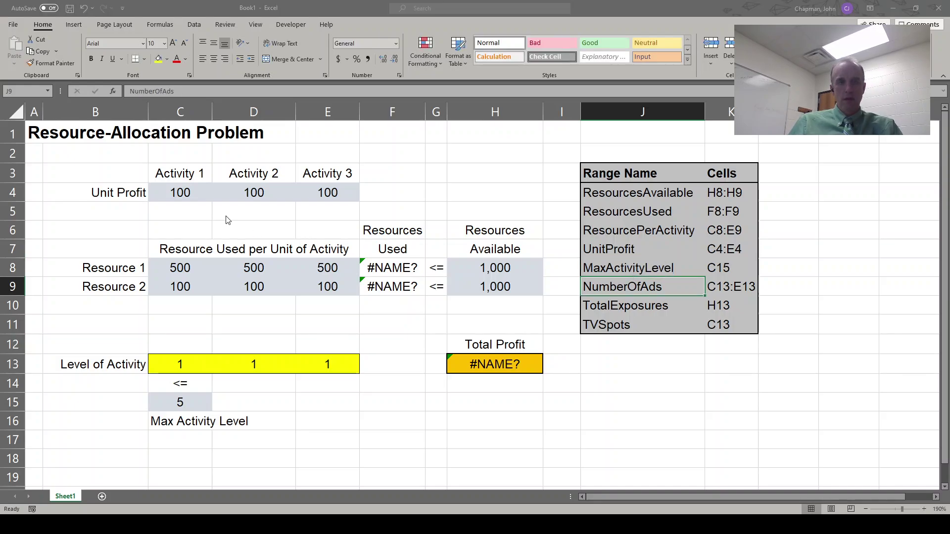
pyautogui.click(224, 214)
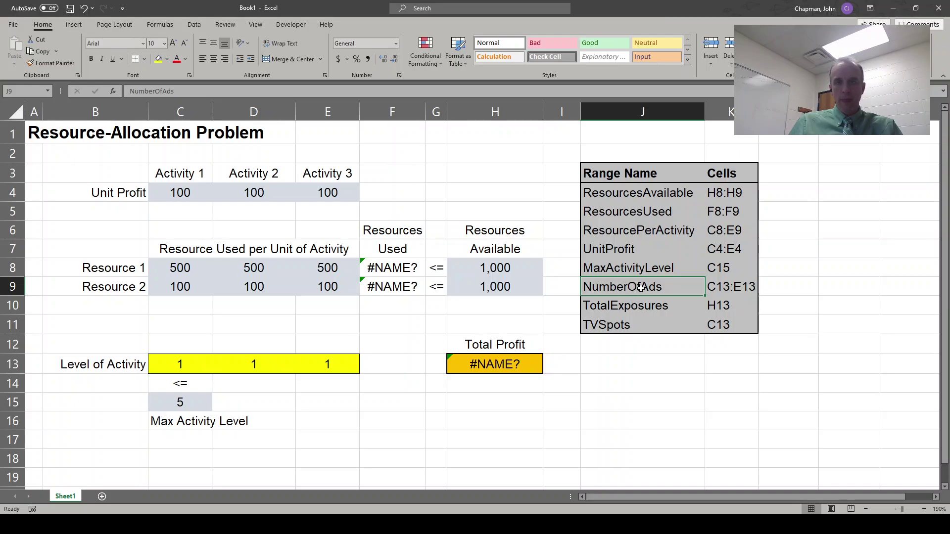
# Replace the range-name table entry for C13:E13 with LevelOfActivity.
pyautogui.write('Level')
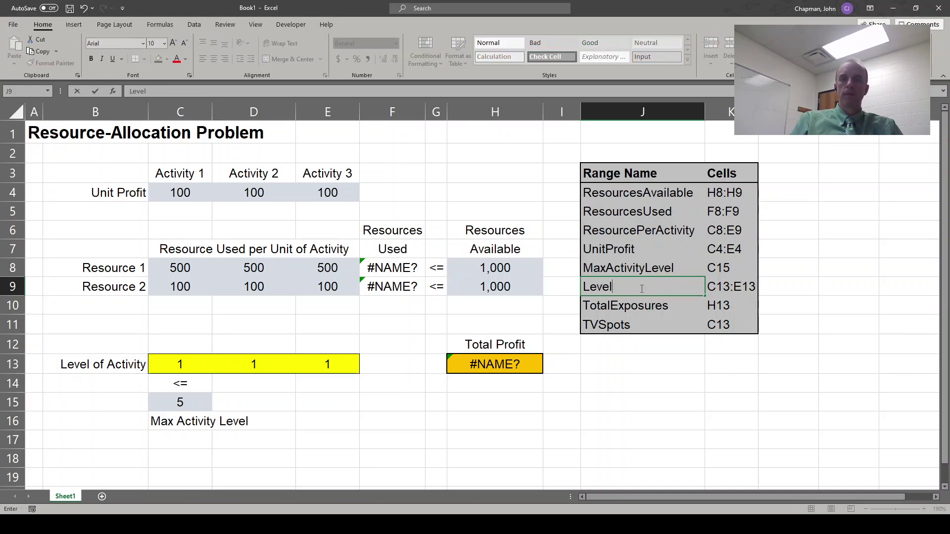
pyautogui.write('OfActivity')
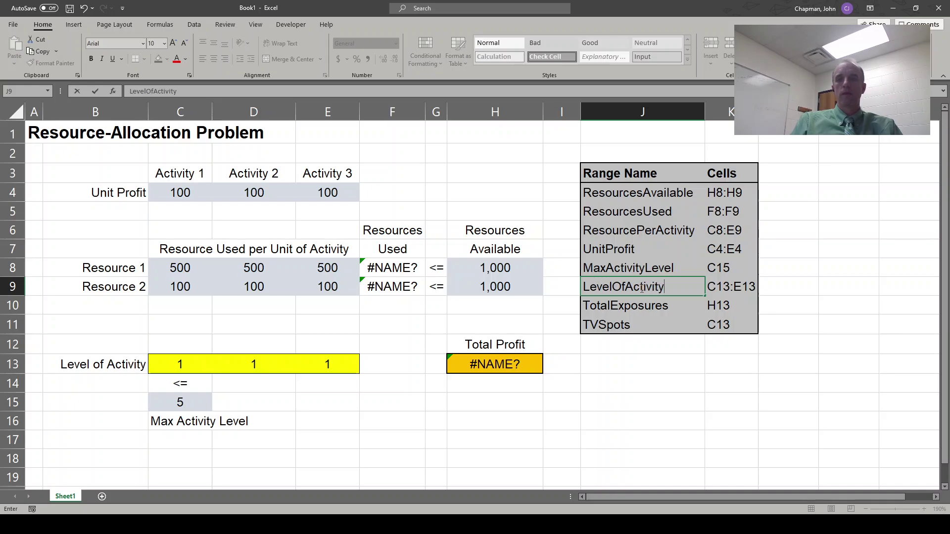
pyautogui.press('Return')
pyautogui.press('Down')
pyautogui.press('Down')
pyautogui.press('Down')
pyautogui.press('Down')
pyautogui.write('=level')
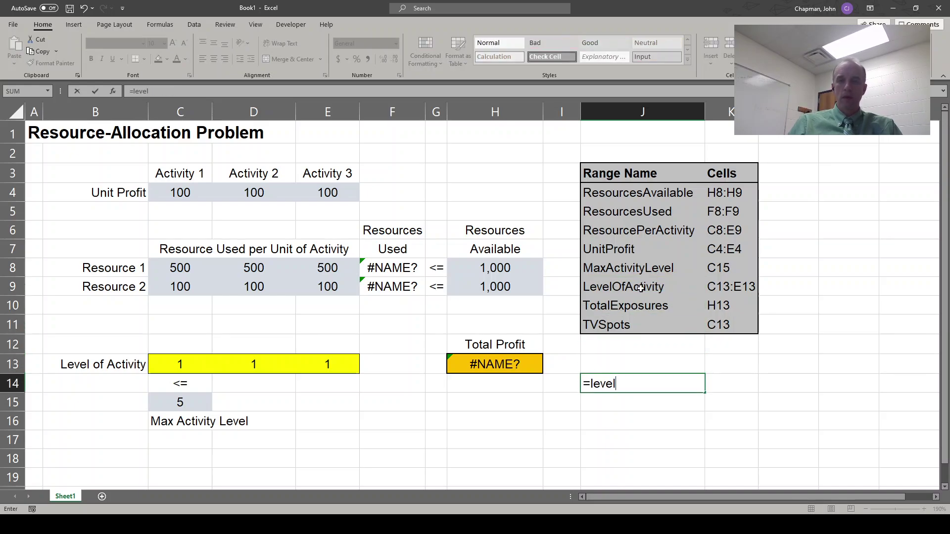
pyautogui.press('Up')
pyautogui.press('Up')
pyautogui.press('Up')
pyautogui.press('Up')
pyautogui.press('Up')
pyautogui.press('Down')
pyautogui.press('Down')
pyautogui.hotkey('ctrl', 'z')
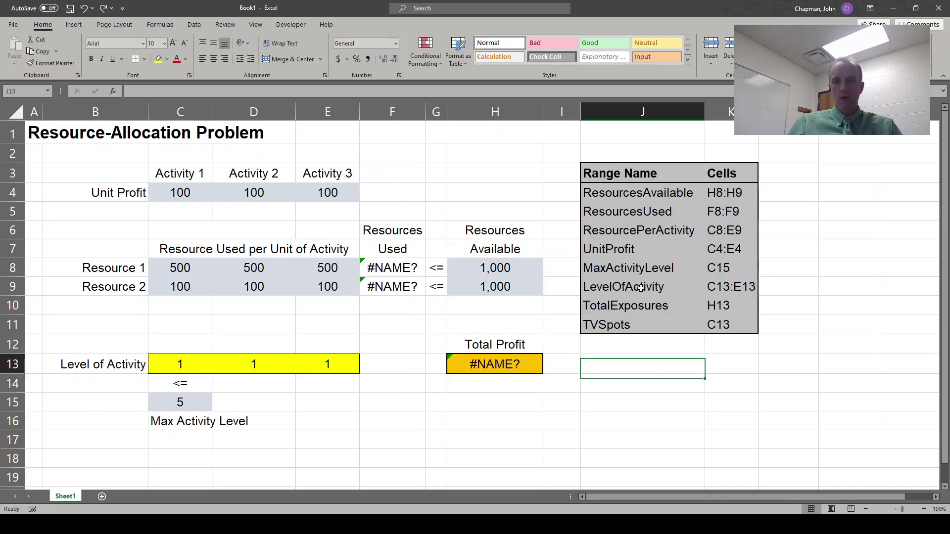
# Edit the table entry for C13:E13 to use a lowercase o, reading LevelofActivity.
pyautogui.press('Up')
pyautogui.press('Up')
pyautogui.press('Up')
pyautogui.press('Up')
pyautogui.press('Up')
pyautogui.press('F2')
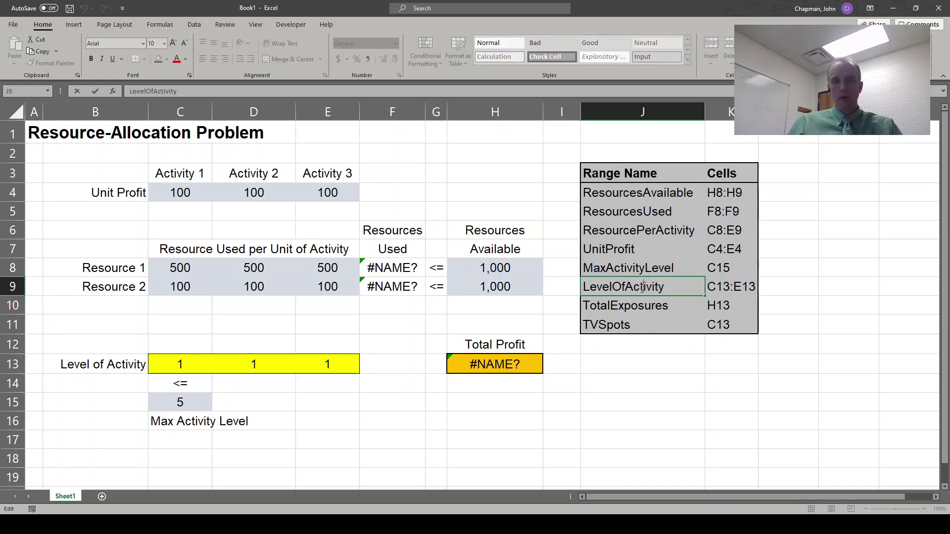
pyautogui.press('BackSpace')
pyautogui.write('o')
pyautogui.press('Return')
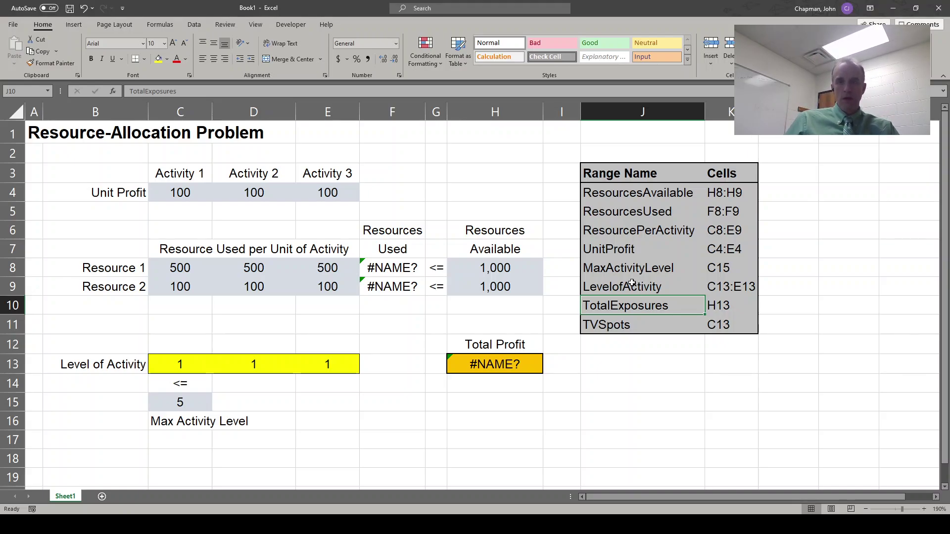
# Change the row label in B13, beside the yellow changing cells, to Activity Level.
pyautogui.click(136, 363)
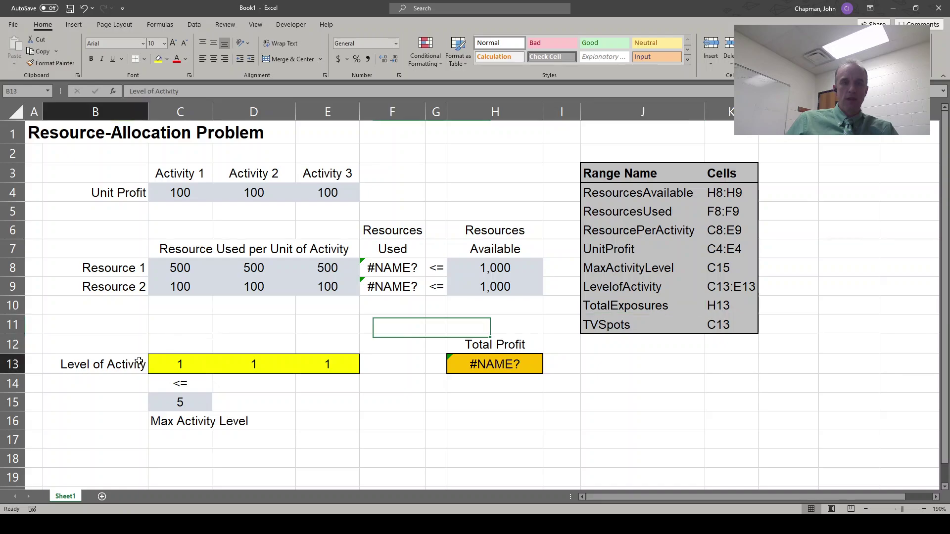
pyautogui.write('Activity Level')
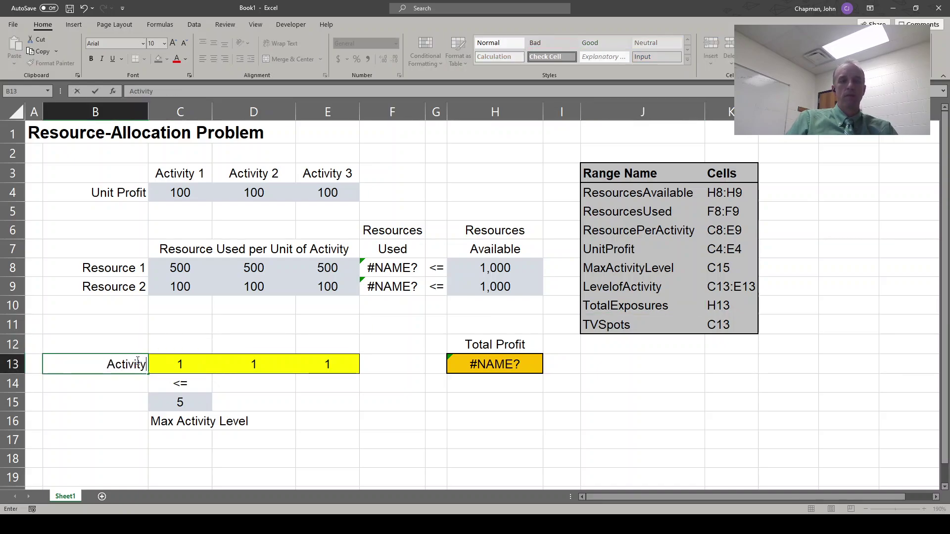
pyautogui.press('Tab')
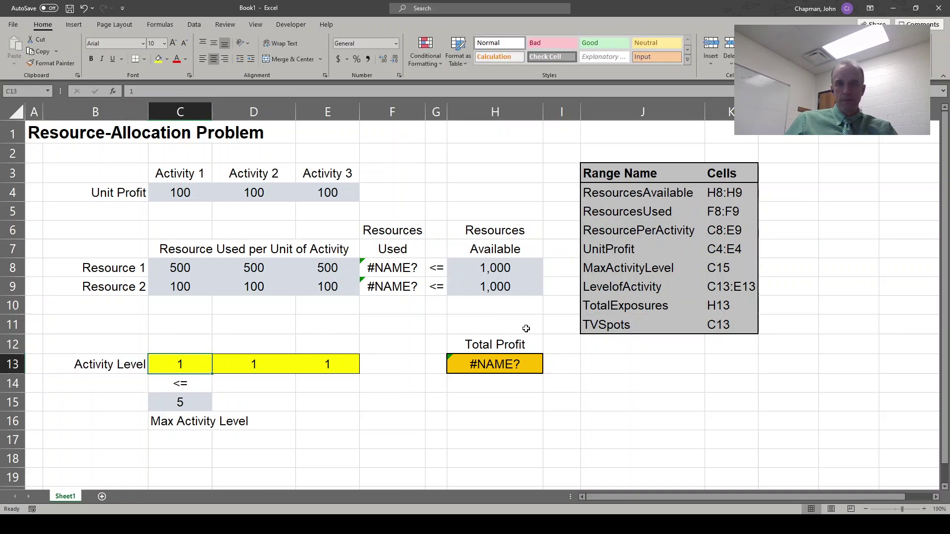
# Change the range-name table entry for C13:E13 to ActivityLevel.
pyautogui.click(607, 288)
pyautogui.write('ActivityLevel')
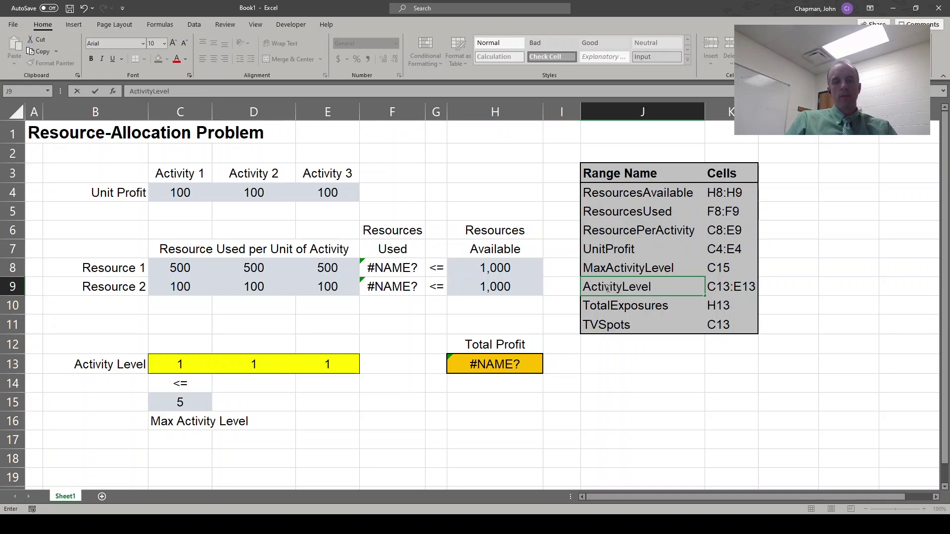
pyautogui.press('Return')
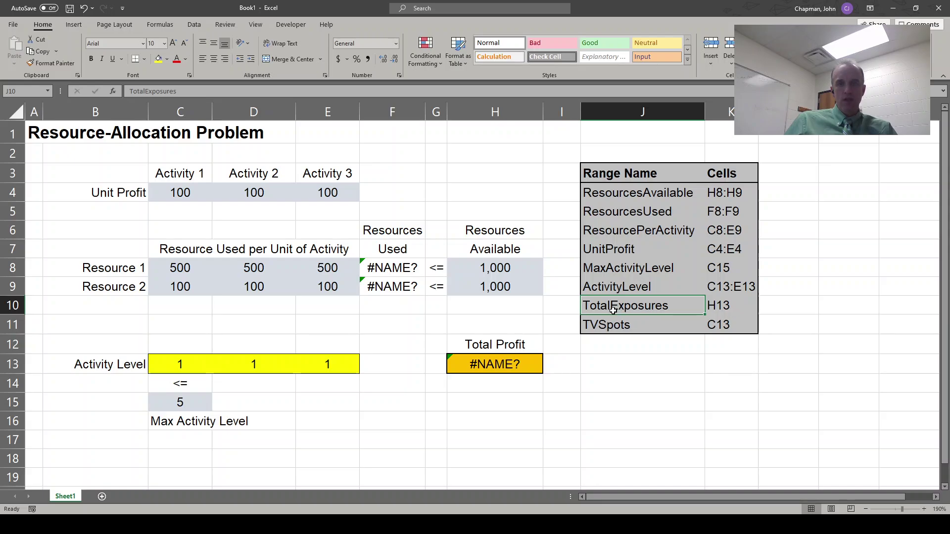
# Change the range-name table entry for H13 to TotalProfit.
pyautogui.write('Total')
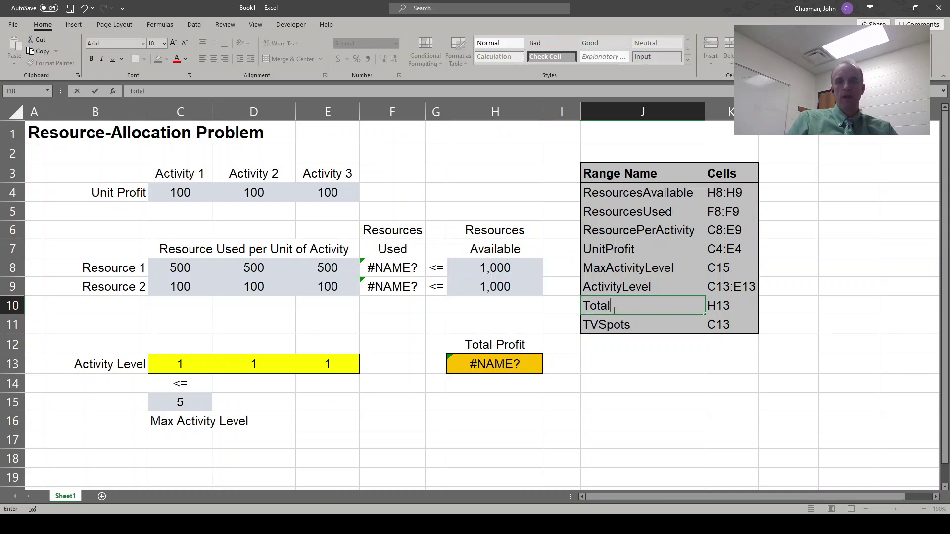
pyautogui.write('profit')
pyautogui.press('BackSpace')
pyautogui.press('BackSpace')
pyautogui.press('BackSpace')
pyautogui.press('BackSpace')
pyautogui.press('BackSpace')
pyautogui.press('BackSpace')
pyautogui.write('Prifot')
pyautogui.press('BackSpace')
pyautogui.press('BackSpace')
pyautogui.press('BackSpace')
pyautogui.press('BackSpace')
pyautogui.write('ofit')
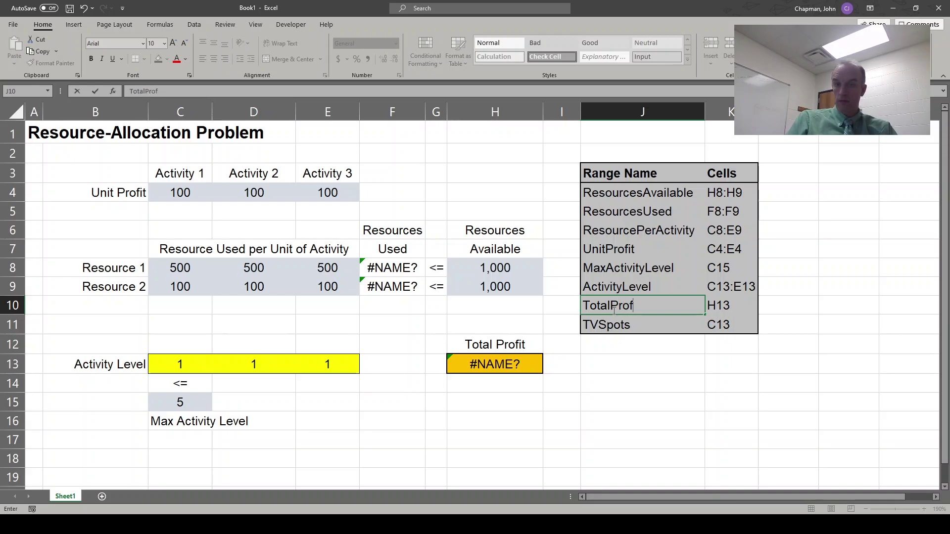
pyautogui.press('Return')
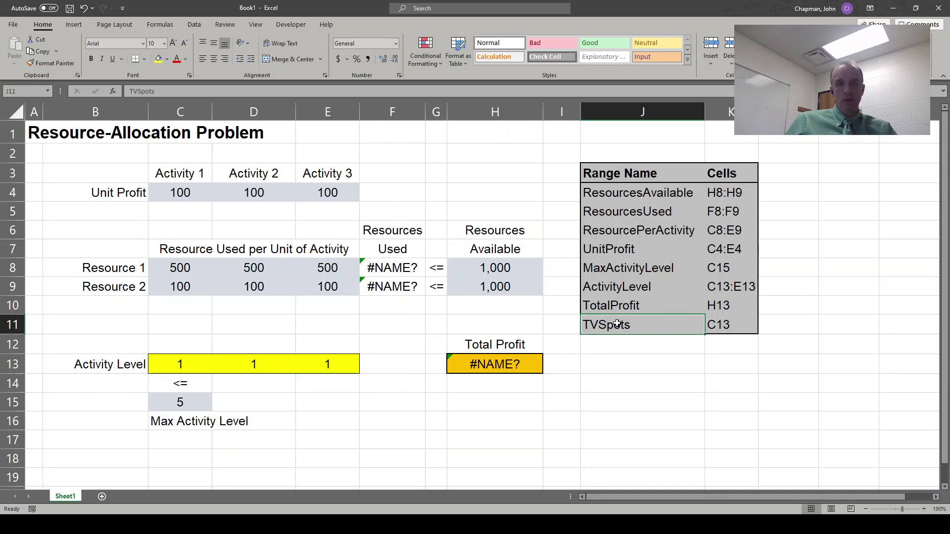
# Remove the TVSpots row from the range-name table and close the table's border beneath the TotalProfit row.
pyautogui.moveTo(617, 324); pyautogui.dragTo(712, 324)
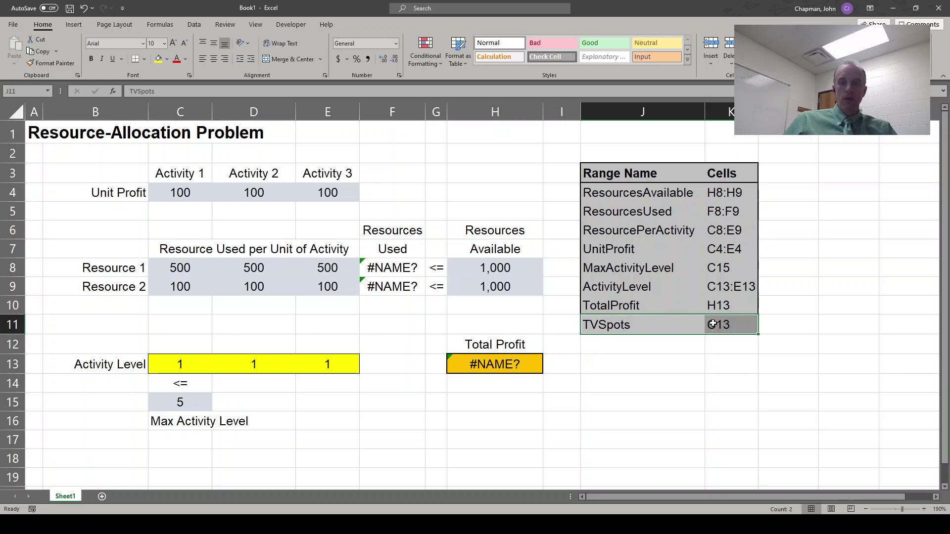
pyautogui.hotkey('ctrl', '1')
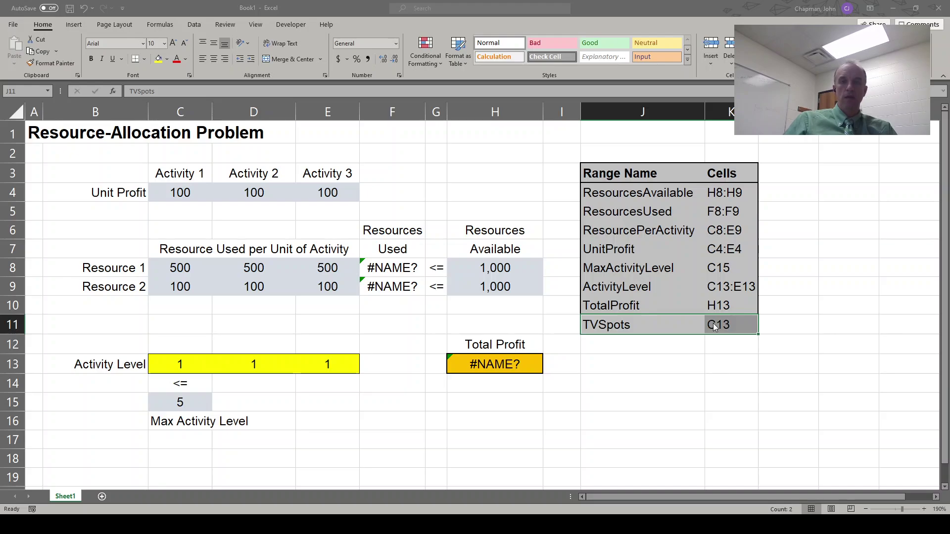
pyautogui.press('Delete')
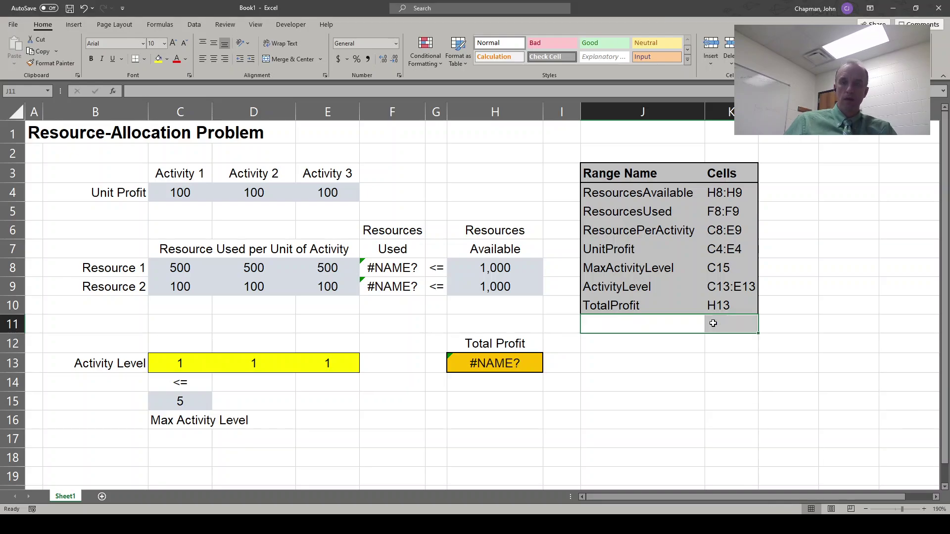
pyautogui.click(738, 343)
pyautogui.moveTo(611, 309); pyautogui.dragTo(718, 305)
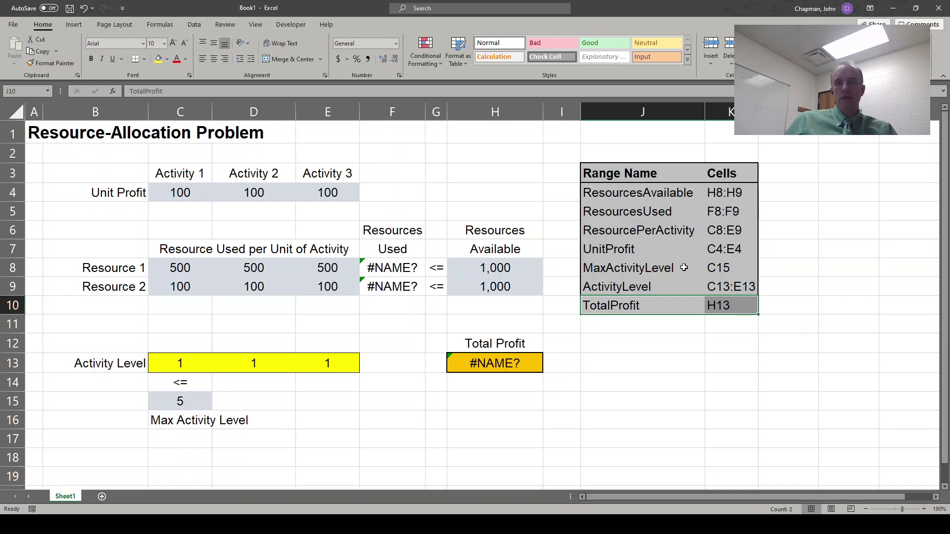
# Edit the range-name table entry for C4:E4 to read ActivityProfit.
pyautogui.click(630, 251)
pyautogui.doubleClick(630, 252)
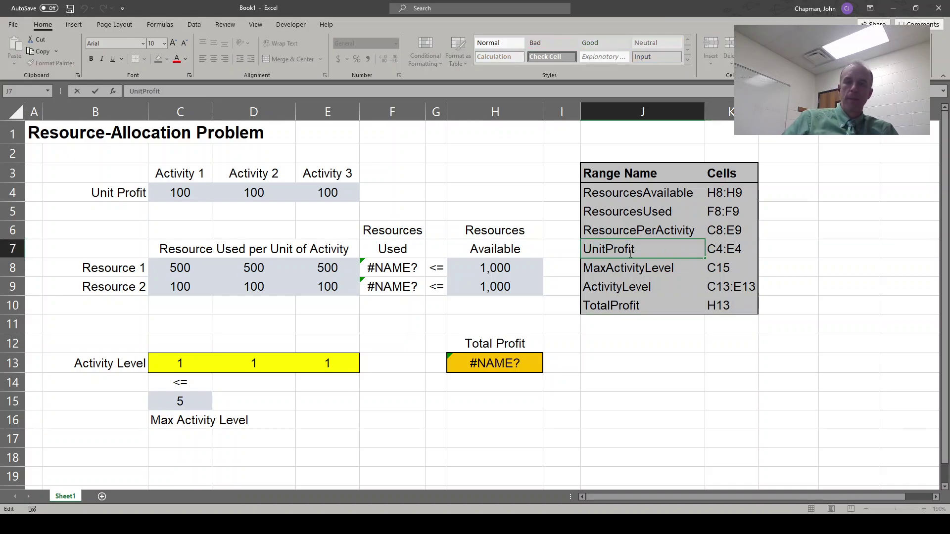
pyautogui.press('Home')
pyautogui.press('Delete')
pyautogui.press('Delete')
pyautogui.press('Delete')
pyautogui.press('Delete')
pyautogui.write('Activity')
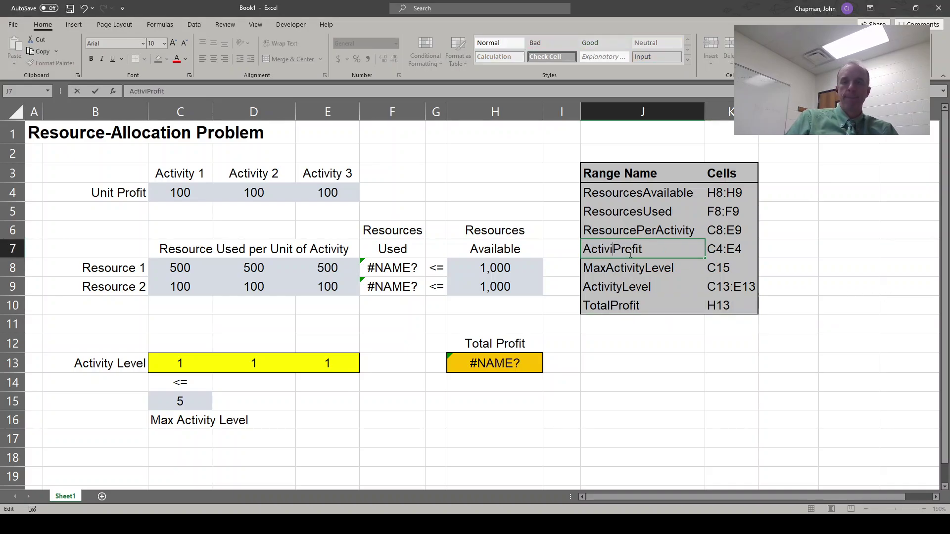
pyautogui.hotkey('shift', 'Tab')
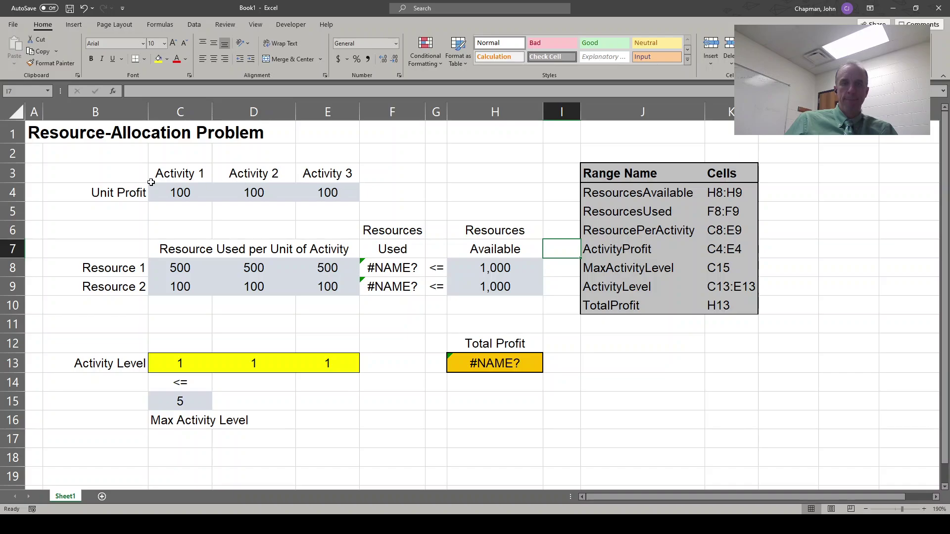
# Change the row label in B4, beside the profit values, to Activity Profit.
pyautogui.doubleClick(116, 193)
pyautogui.moveTo(117, 192); pyautogui.dragTo(90, 192)
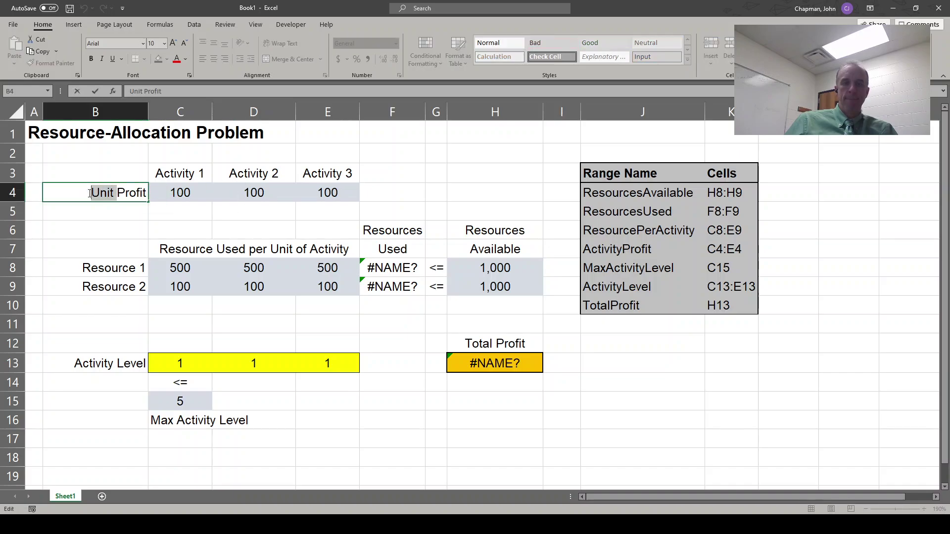
pyautogui.write('Activity')
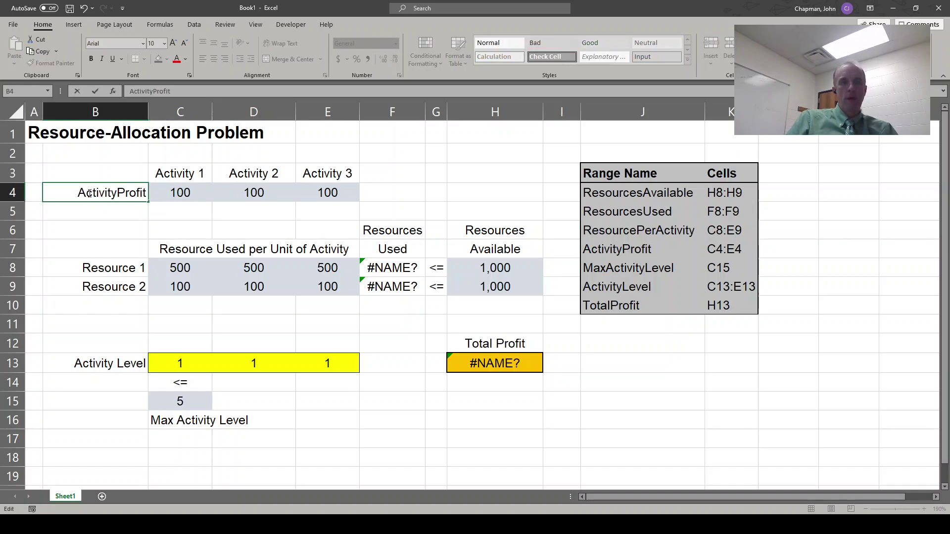
pyautogui.press('Tab')
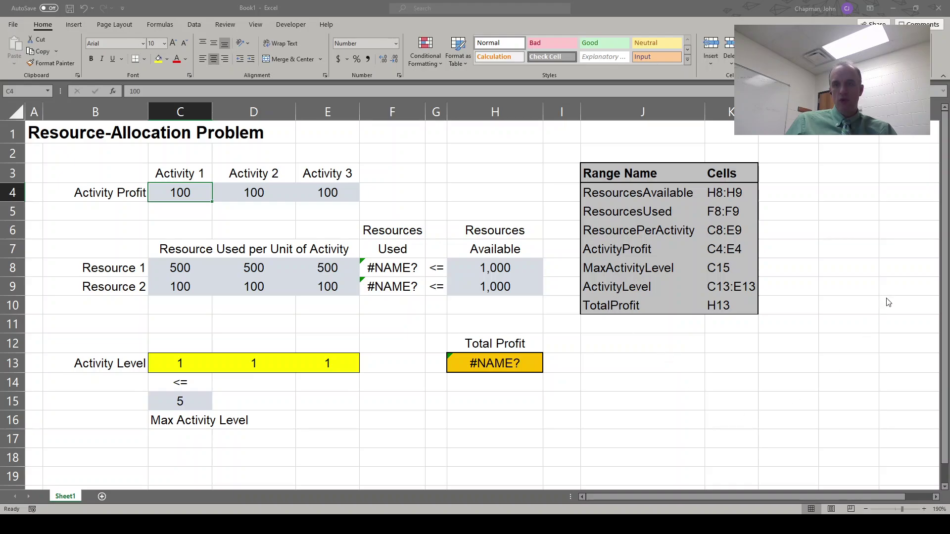
pyautogui.click(877, 497)
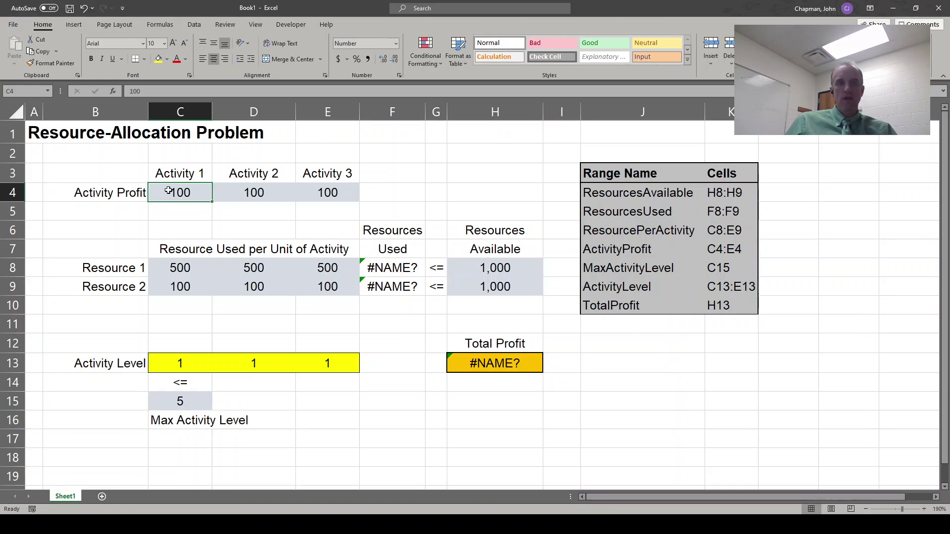
# Update the Resource 1 used formula in F8 to =SUMPRODUCT(C8:E8,ActivityLevel), replacing the outdated NumberOfAds name.
pyautogui.click(382, 263)
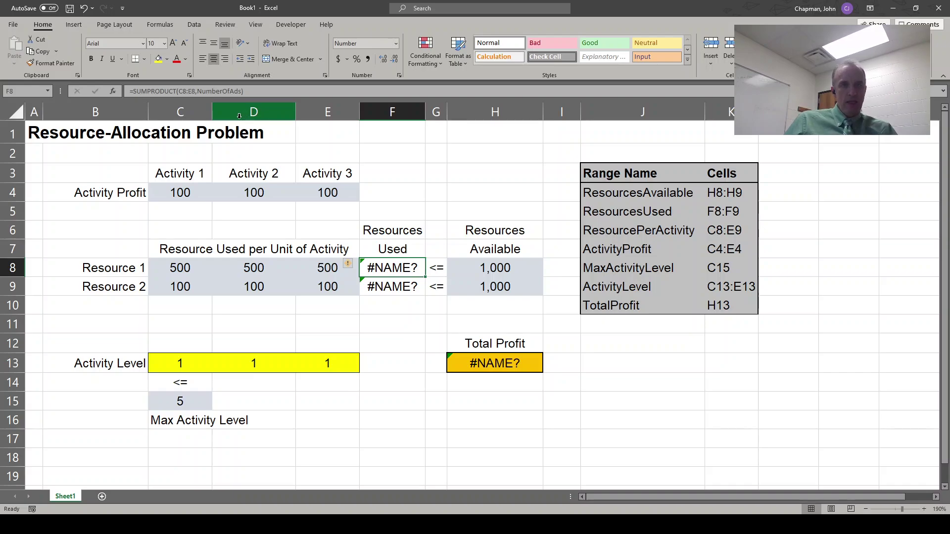
pyautogui.moveTo(242, 91); pyautogui.dragTo(202, 94)
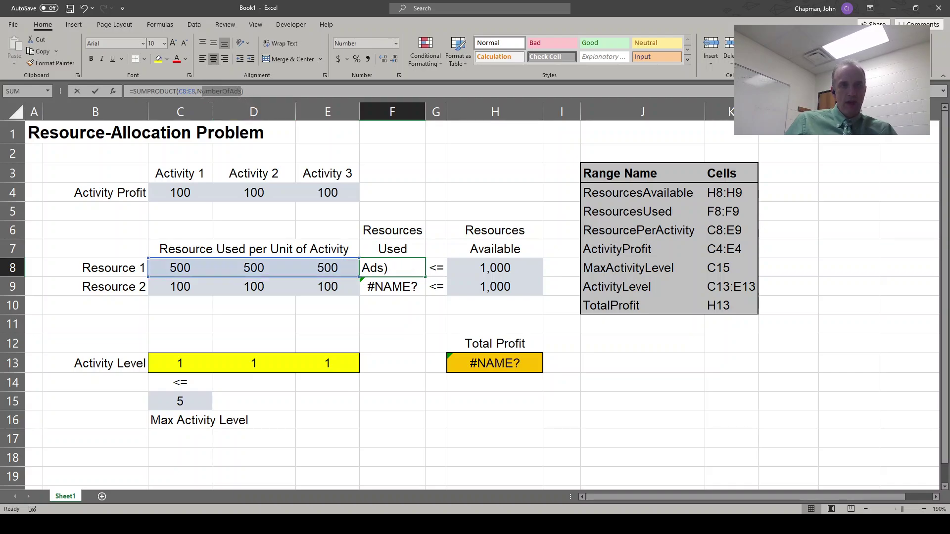
pyautogui.write('A')
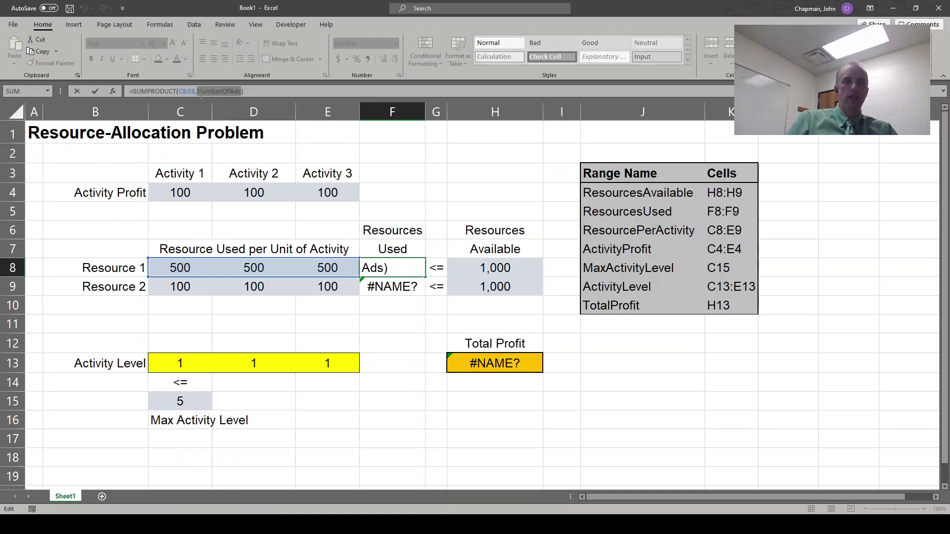
pyautogui.write('ctiv')
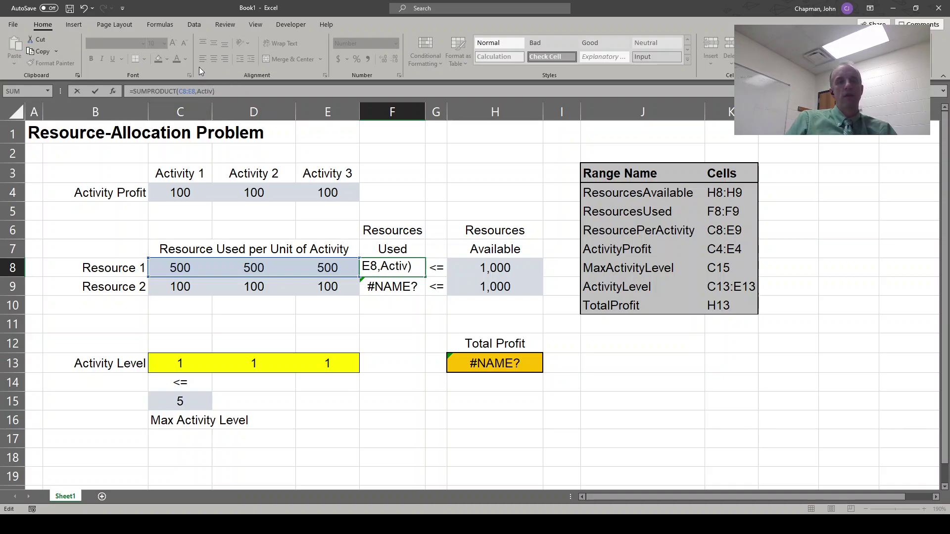
pyautogui.press('Return')
pyautogui.press('Up')
pyautogui.press('F2')
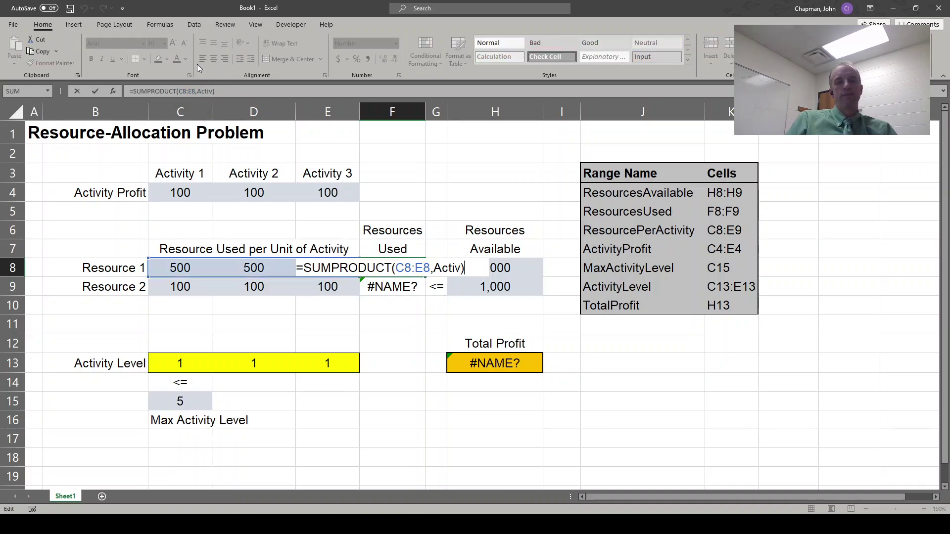
pyautogui.write('ityLevel')
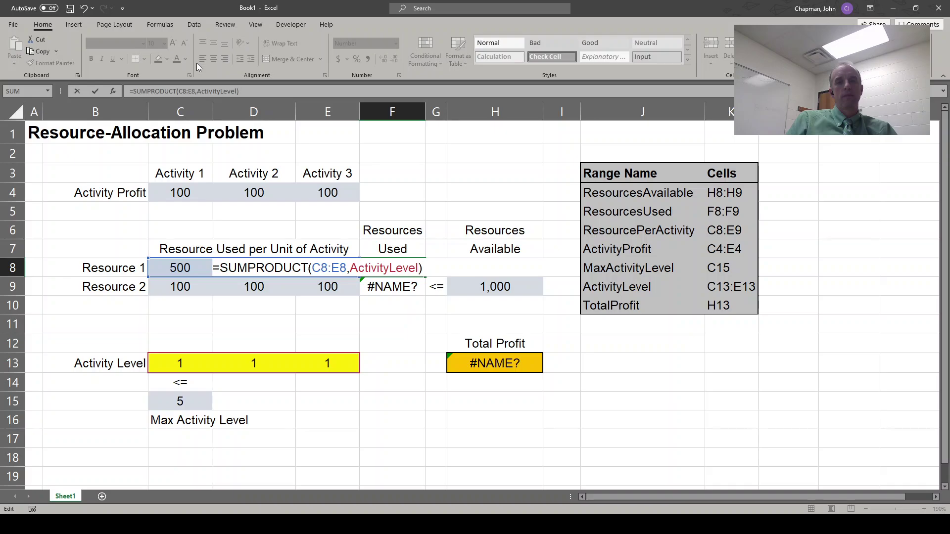
pyautogui.press('Return')
# Update the Resource 2 used formula in F9 to =SUMPRODUCT(C9:E9,ActivityLevel).
pyautogui.press('F2')
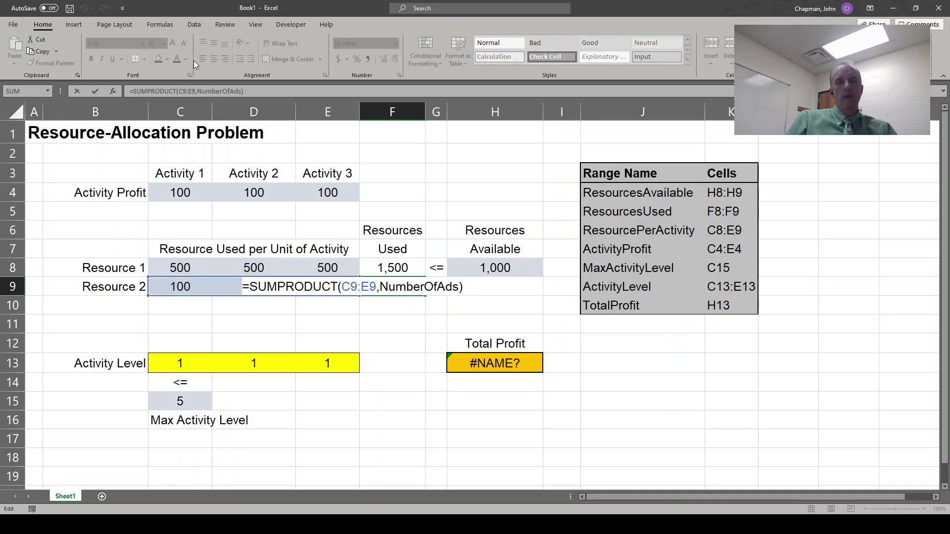
pyautogui.press('Left')
pyautogui.hotkey('ctrl', 'shift', 'Left')
pyautogui.write('Ac')
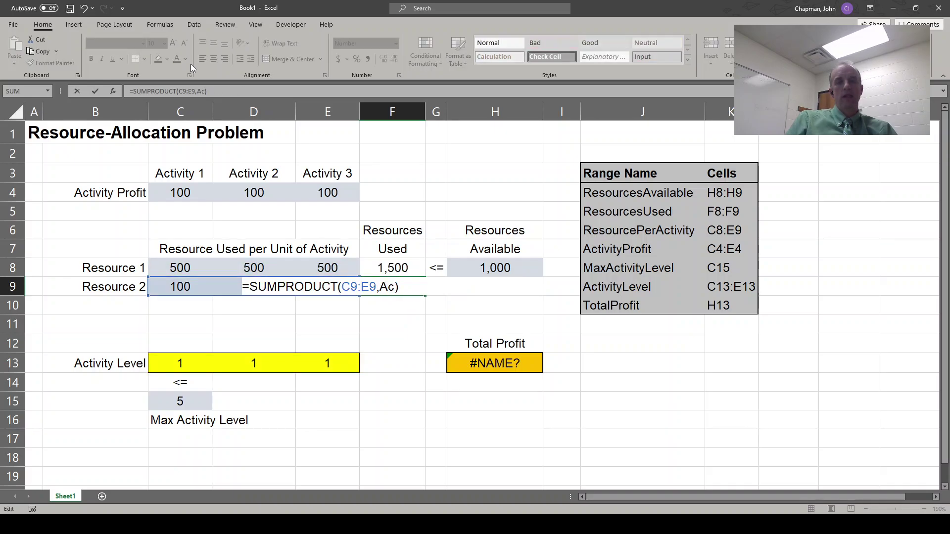
pyautogui.write('i')
pyautogui.press('BackSpace')
pyautogui.write('tiv')
pyautogui.press('Tab')
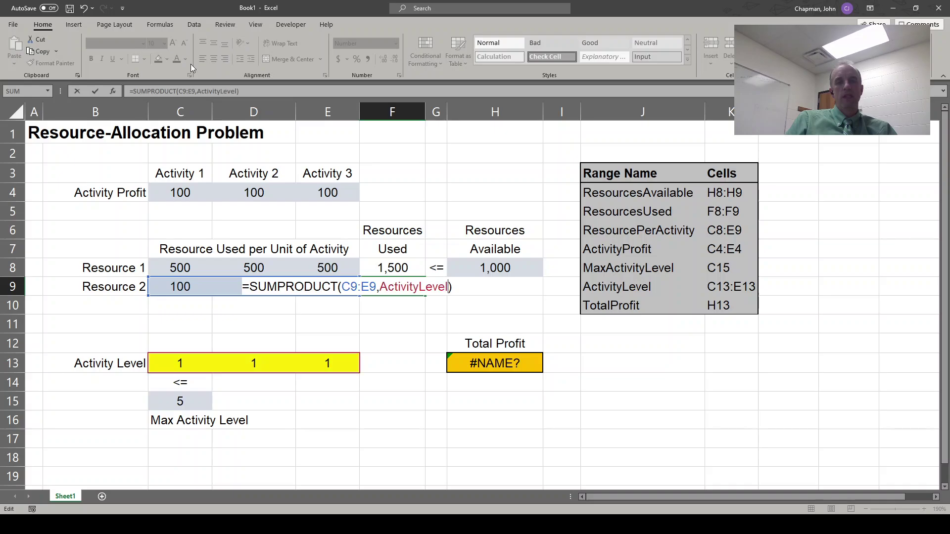
pyautogui.press('Return')
# Change the total profit formula in H13 to =SUMPRODUCT(ActivityProfit,ActivityLevel).
pyautogui.press('Up')
pyautogui.press('Right')
pyautogui.press('Down')
pyautogui.press('Down')
pyautogui.press('Down')
pyautogui.press('Right')
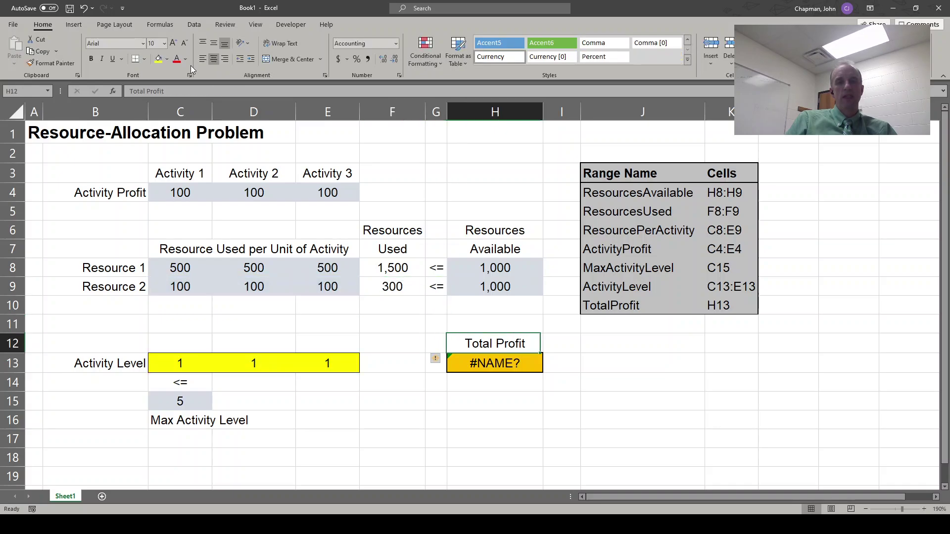
pyautogui.press('Down')
pyautogui.press('F2')
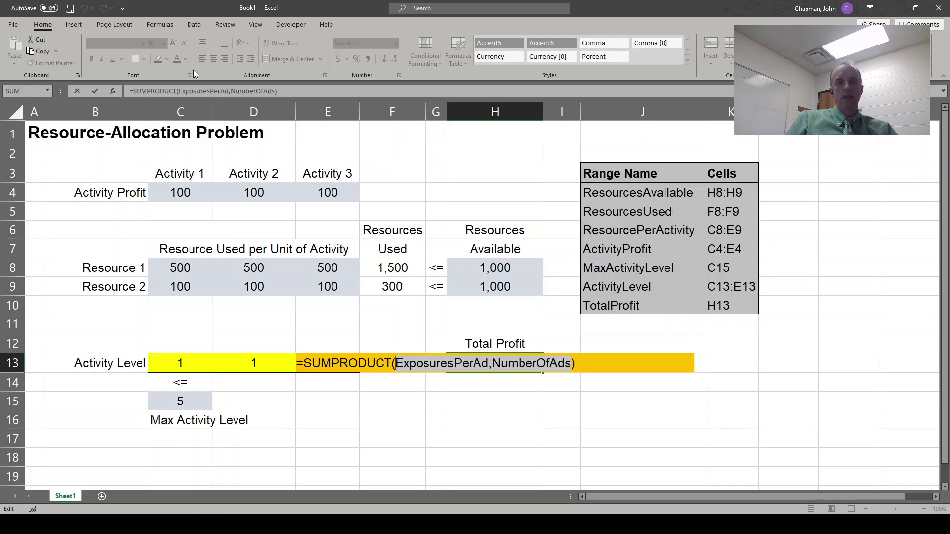
pyautogui.write('Activity')
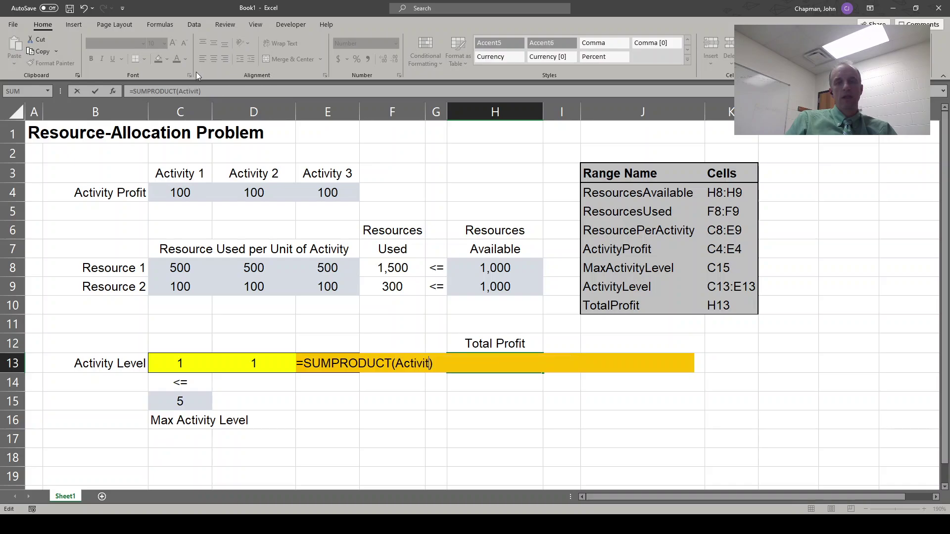
pyautogui.write('Profit')
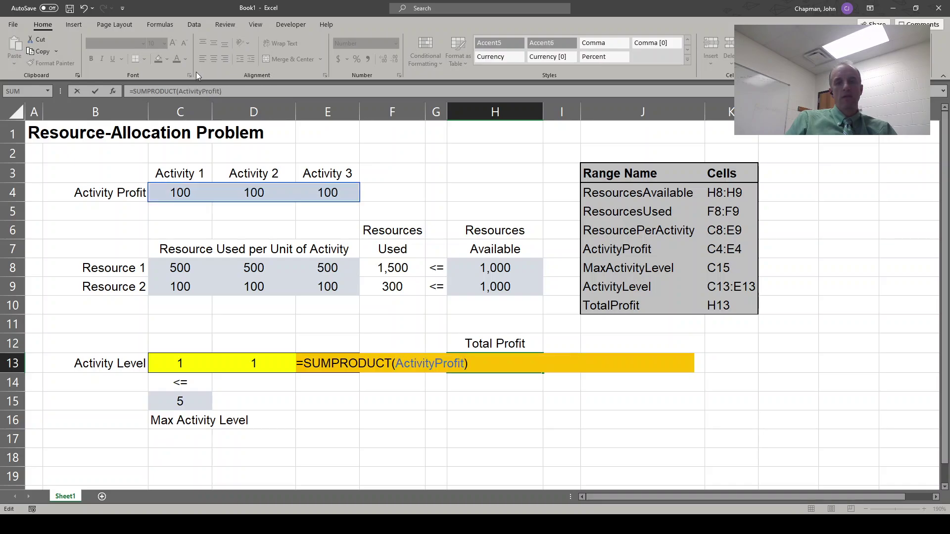
pyautogui.write(',ActivityLevel')
pyautogui.hotkey('ctrl', 'Return')
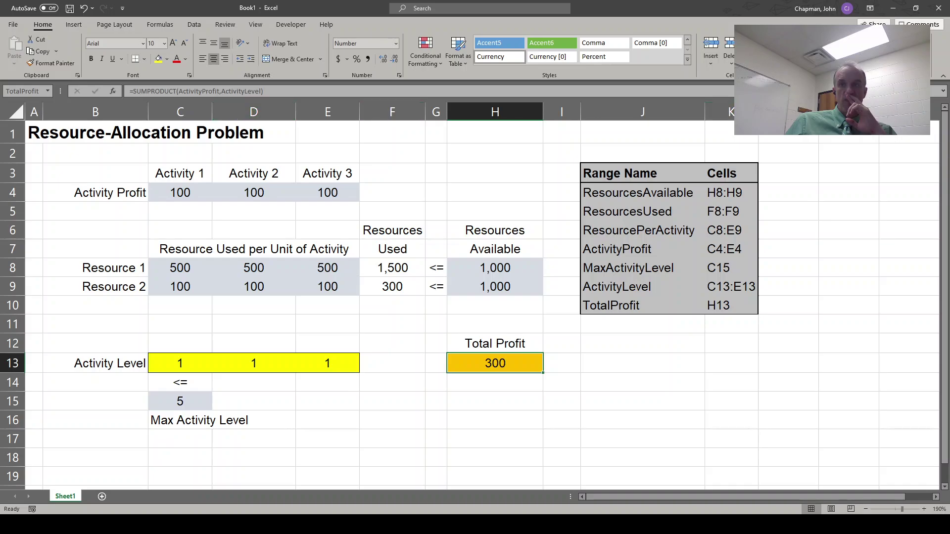
# Run Solver on the template with total profit in H13 as the objective and the activity levels in C13:E13 as changing cells.
pyautogui.click(205, 24)
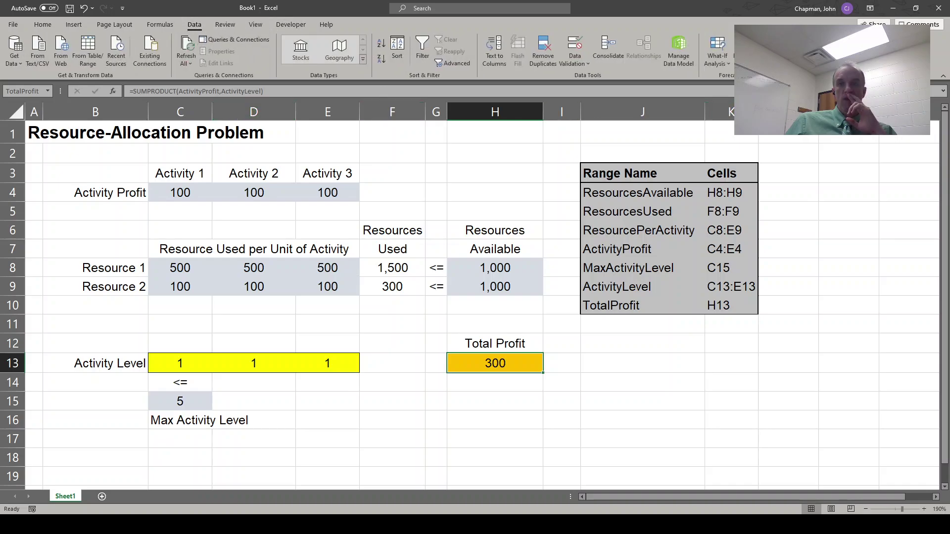
pyautogui.click(867, 40)
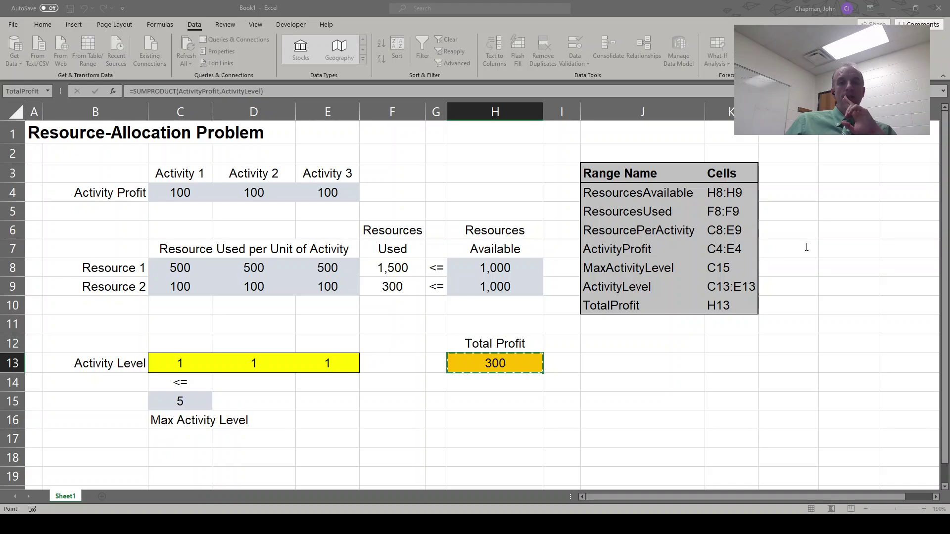
pyautogui.click(800, 222)
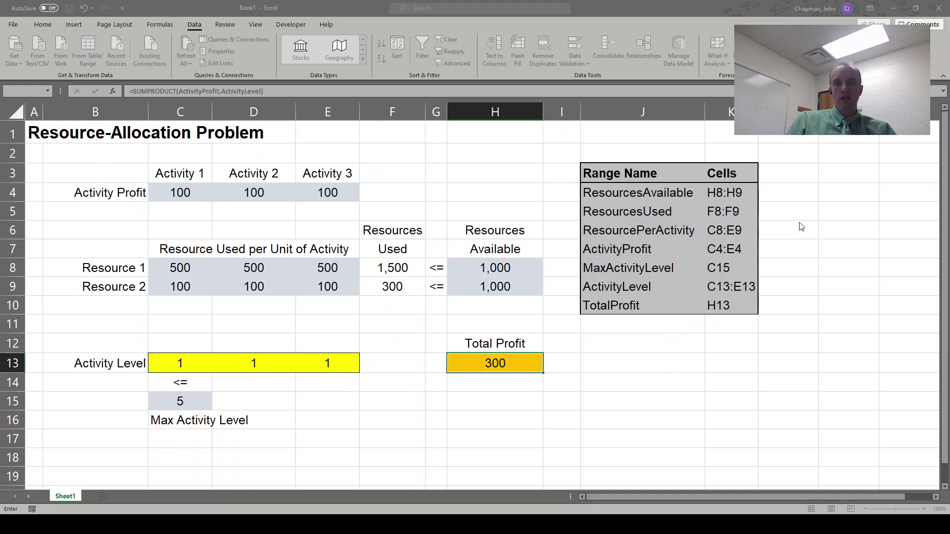
pyautogui.press('Tab')
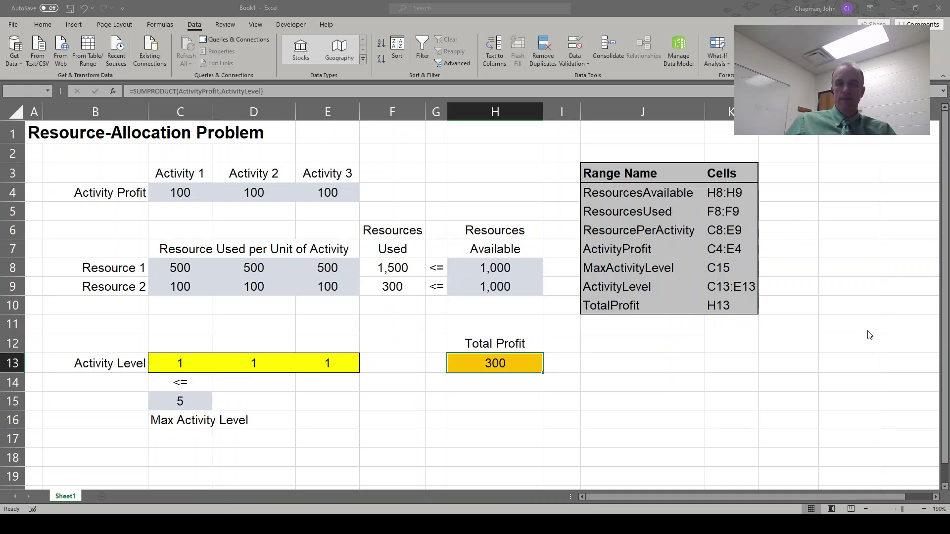
pyautogui.click(847, 321)
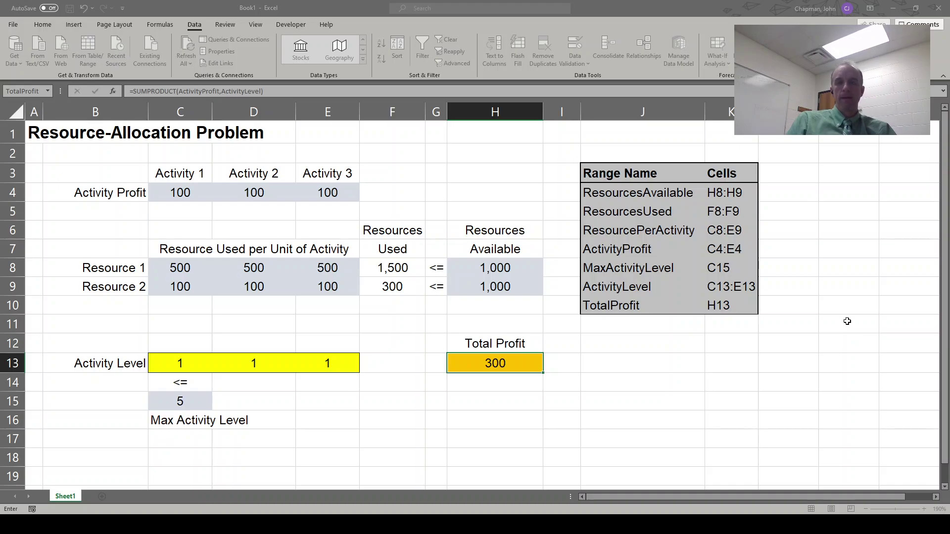
pyautogui.click(847, 321)
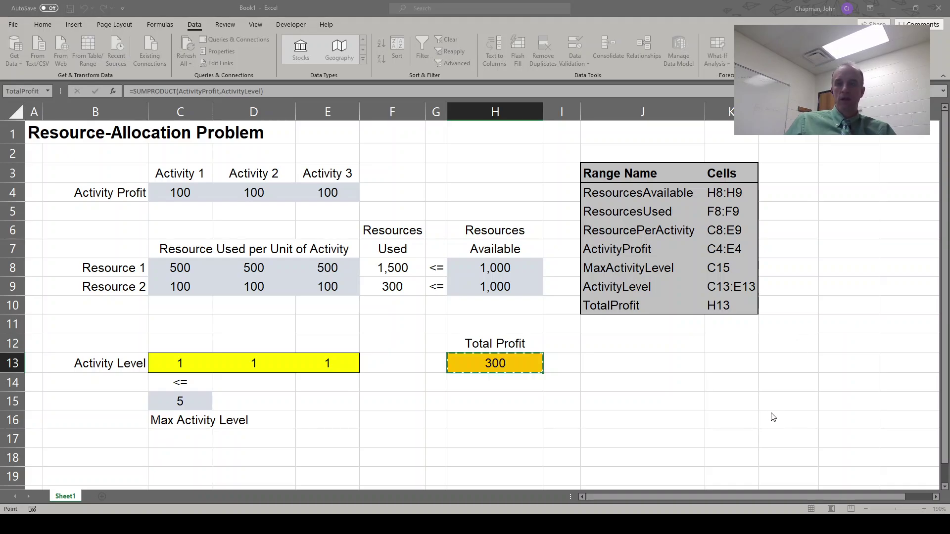
pyautogui.press('Escape')
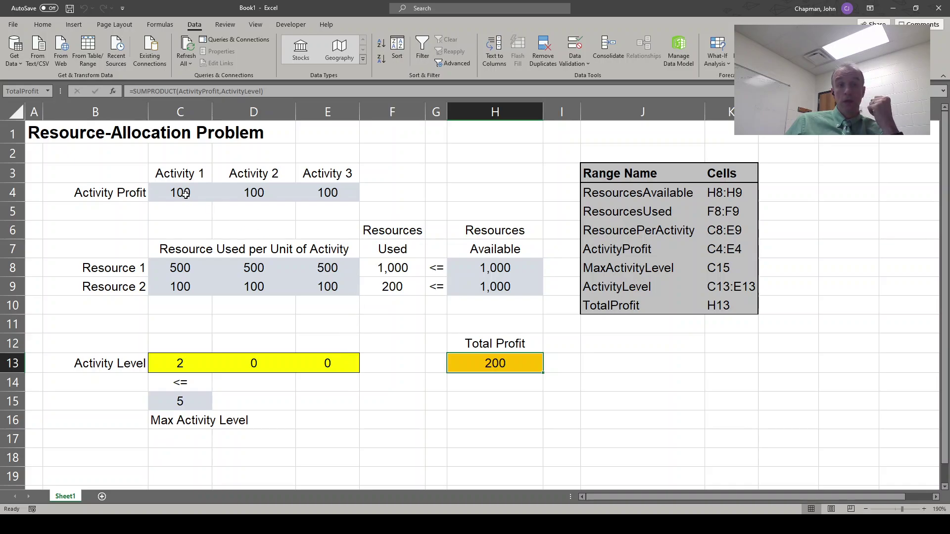
pyautogui.moveTo(185, 191); pyautogui.dragTo(304, 184)
pyautogui.press('Delete')
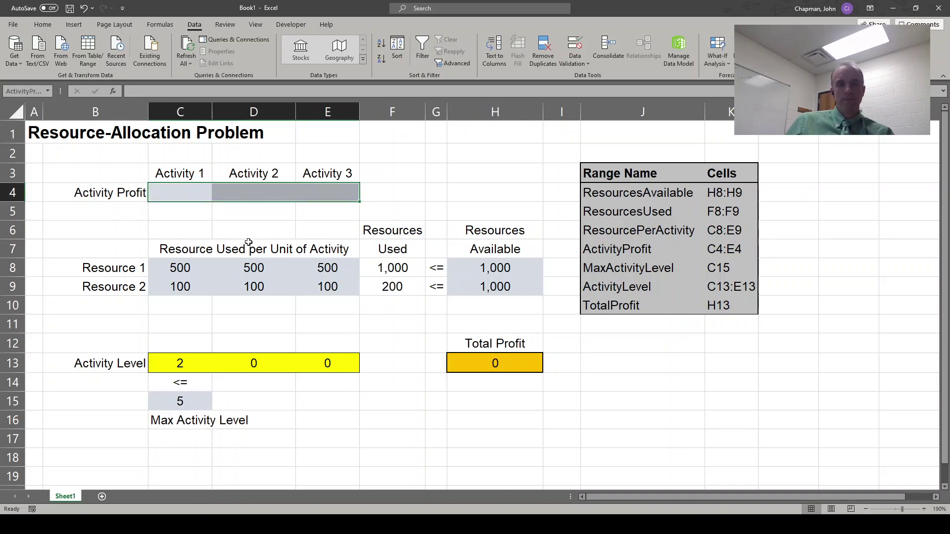
pyautogui.moveTo(199, 267); pyautogui.dragTo(310, 286)
pyautogui.press('Delete')
pyautogui.moveTo(467, 274); pyautogui.dragTo(477, 290)
pyautogui.press('Delete')
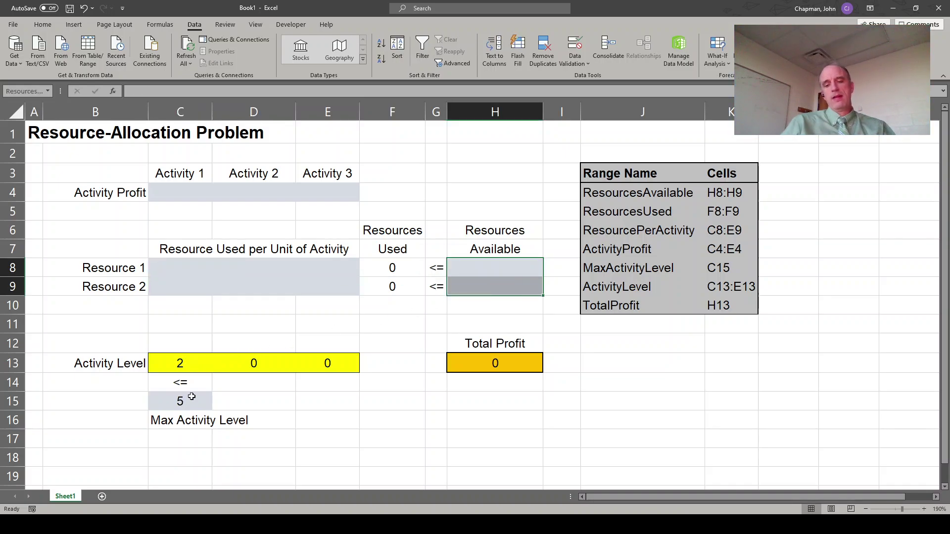
pyautogui.hotkey('ctrl', 'z')
pyautogui.hotkey('ctrl', 'z')
pyautogui.hotkey('ctrl', 'z')
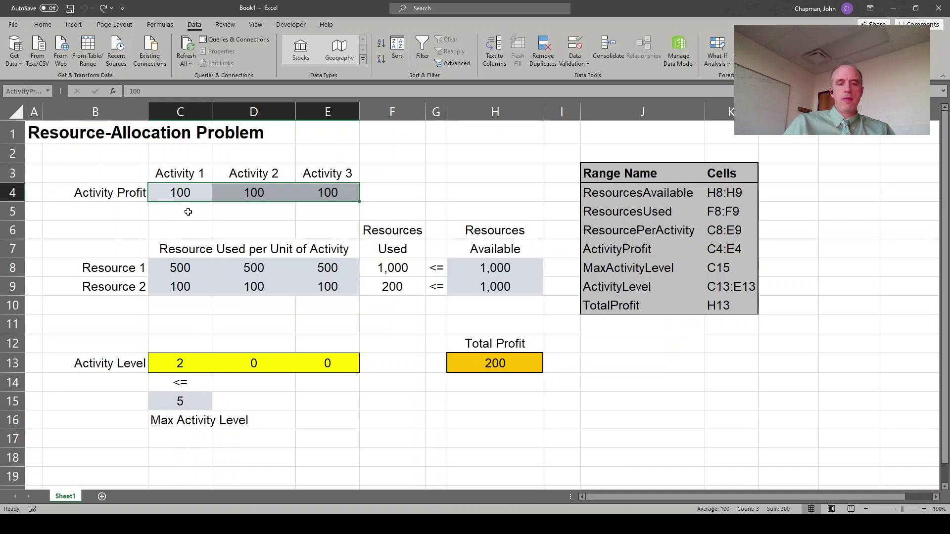
# Set the activity profits in C4:E4 to 25, 35 and 55 for Activities 1, 2 and 3.
pyautogui.press('Left')
pyautogui.press('Right')
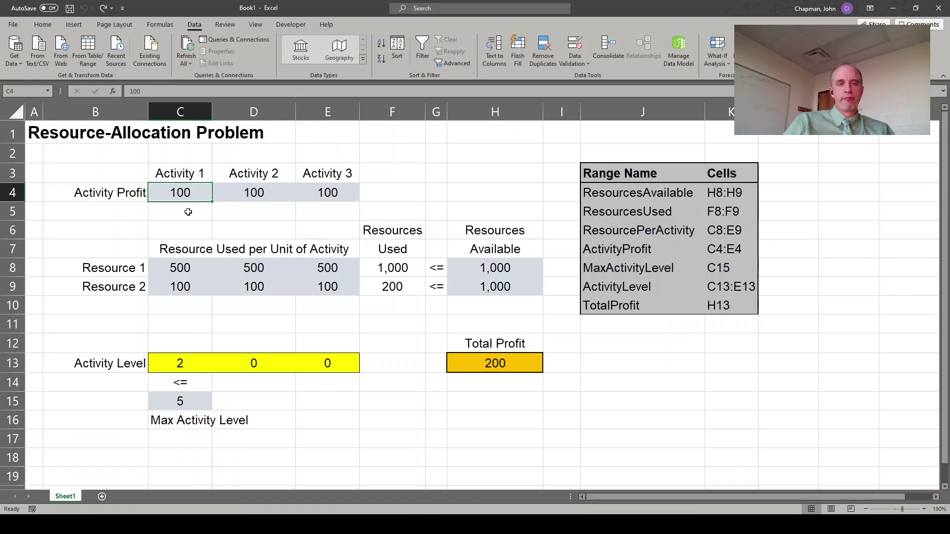
pyautogui.write('25')
pyautogui.press('Right')
pyautogui.write('3')
pyautogui.press('Right')
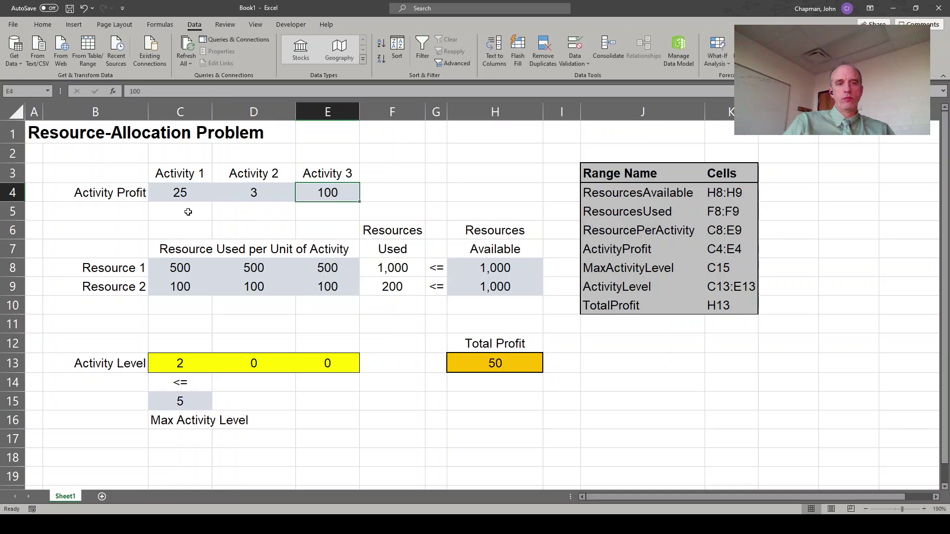
pyautogui.press('Left')
pyautogui.write('35')
pyautogui.press('Right')
pyautogui.write('55')
pyautogui.press('Return')
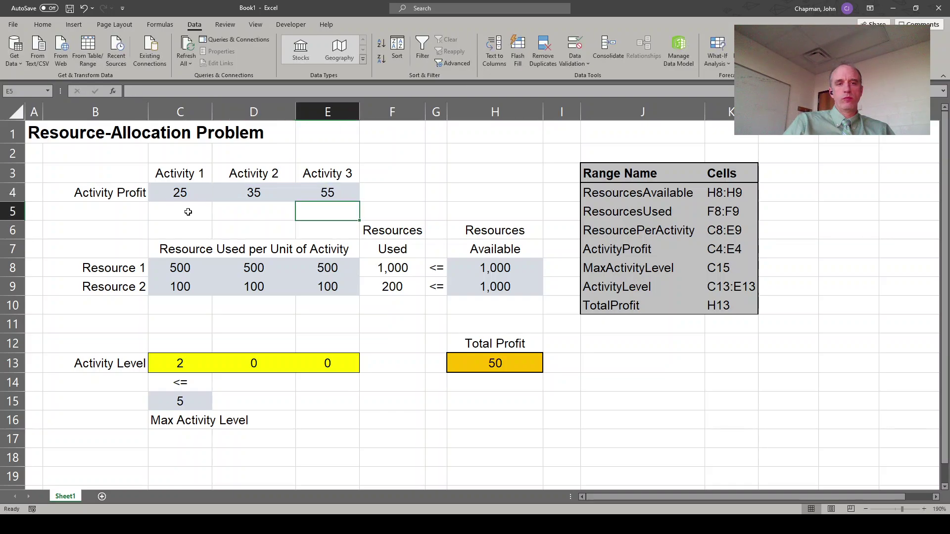
# Inspect the Resource 1 used formula in F8 and leave it without editing.
pyautogui.press('Down')
pyautogui.press('Down')
pyautogui.press('Down')
pyautogui.press('Left')
pyautogui.press('Left')
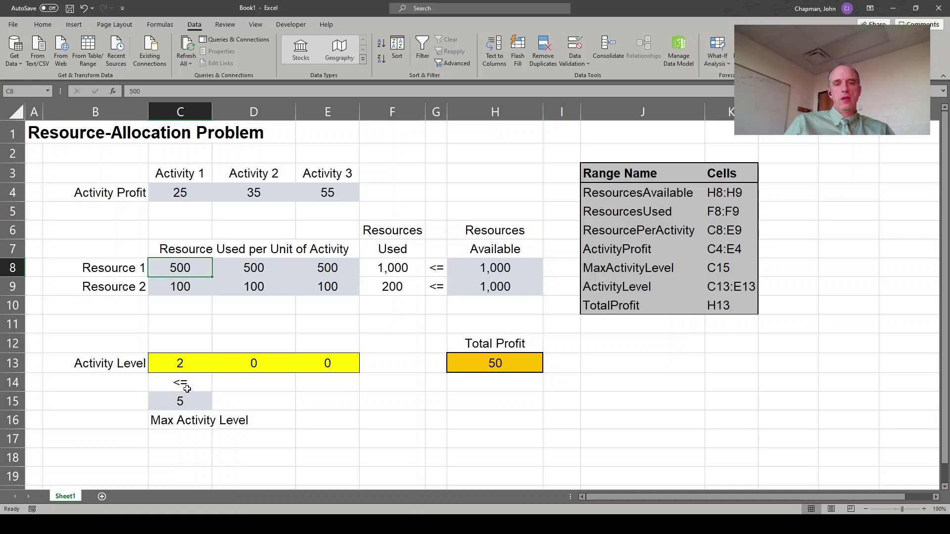
pyautogui.doubleClick(377, 271)
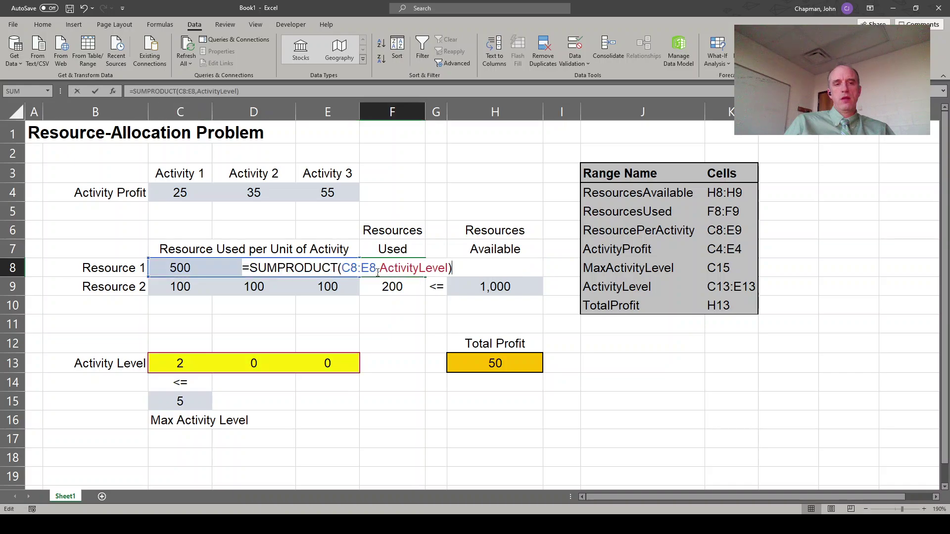
pyautogui.press('Escape')
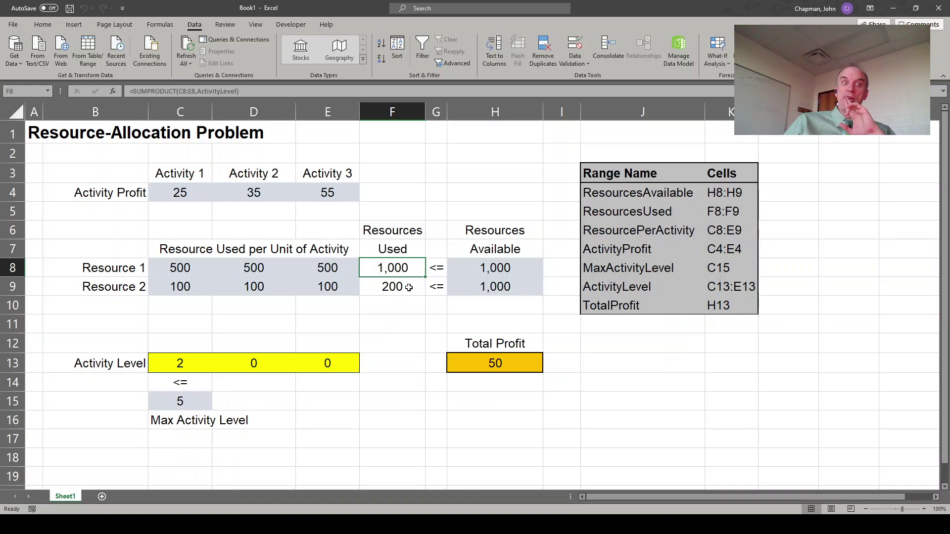
# Set Resource 1's usage per unit in C8:E8 to 5 for all three activities.
pyautogui.click(187, 268)
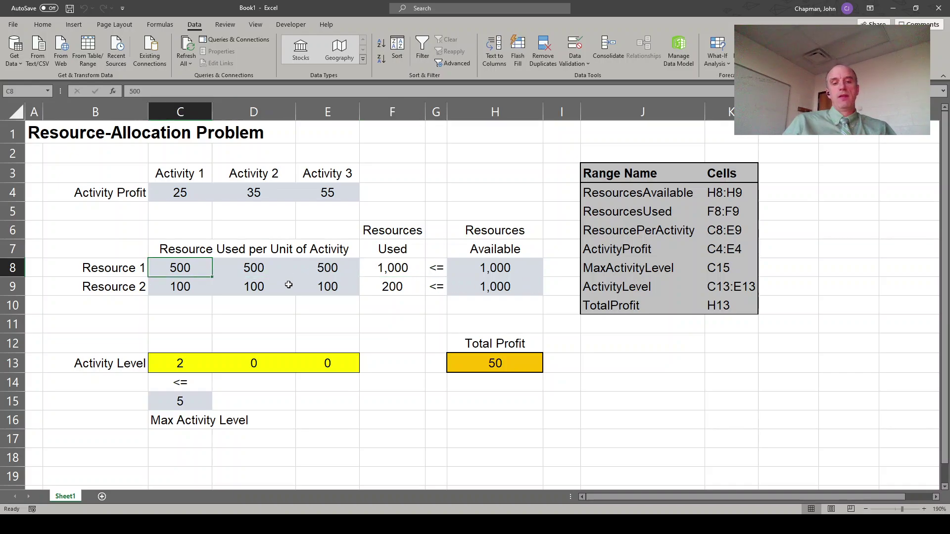
pyautogui.write('5')
pyautogui.press('Tab')
pyautogui.write('5')
pyautogui.press('Tab')
pyautogui.write('5')
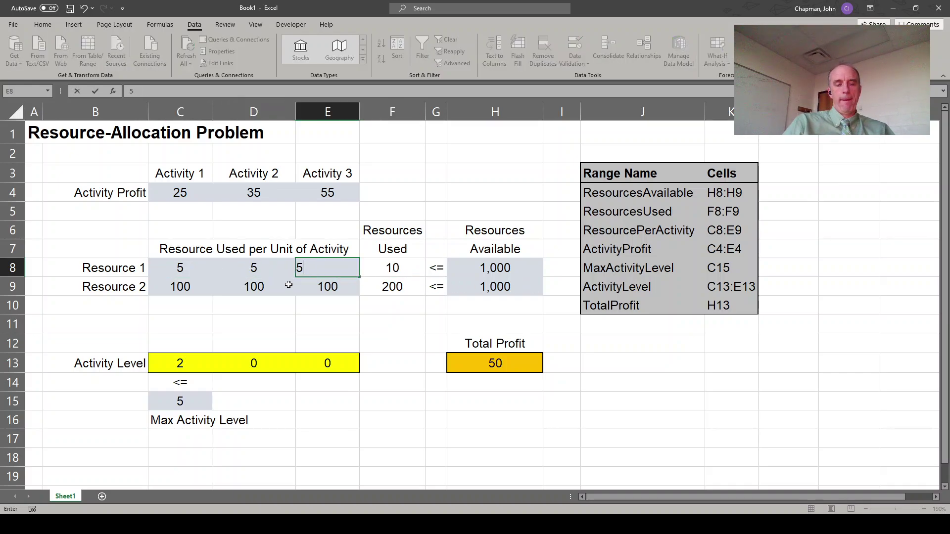
pyautogui.press('Tab')
# Set Resource 2's usage per unit in C9:E9 to 0, 3 and 0 for Activities 1, 2 and 3.
pyautogui.press('Down')
pyautogui.press('Left')
pyautogui.press('Left')
pyautogui.press('Left')
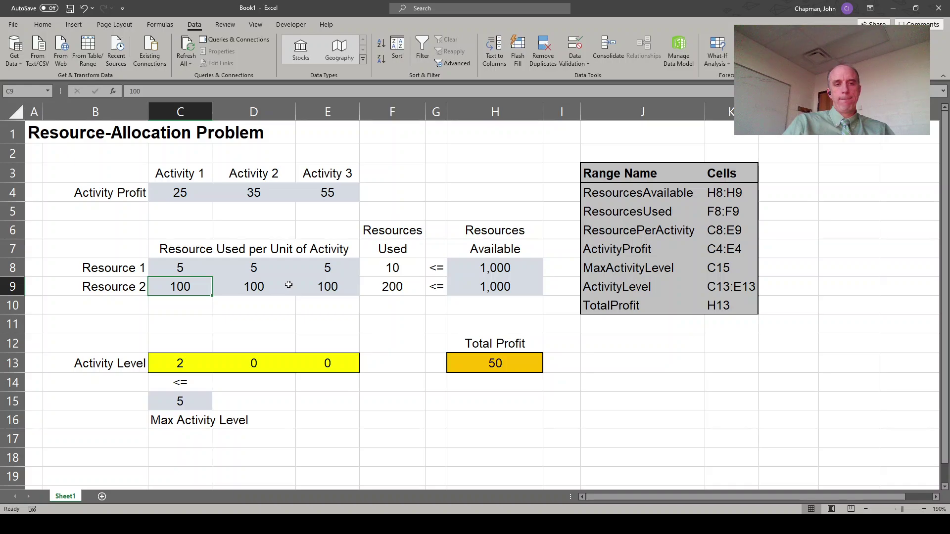
pyautogui.press('Right')
pyautogui.press('Left')
pyautogui.write('0')
pyautogui.press('Tab')
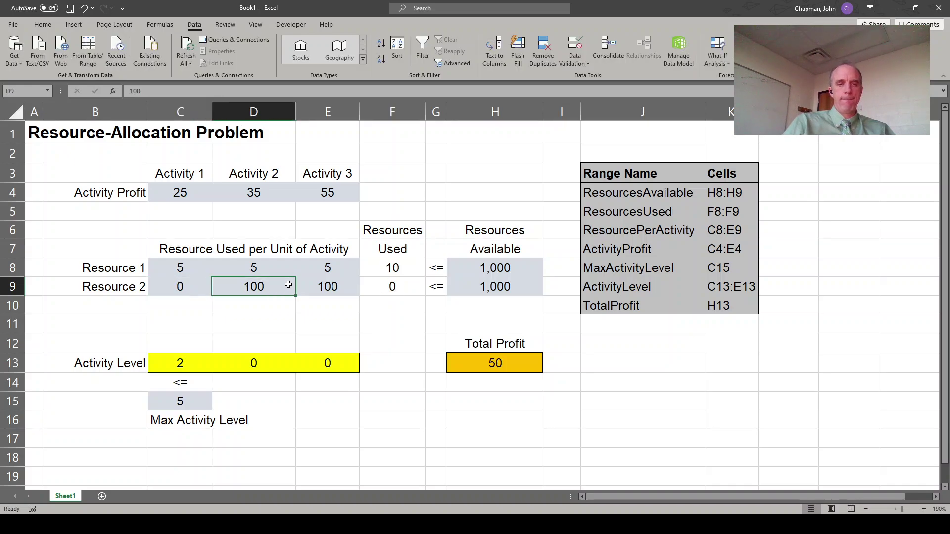
pyautogui.write('3')
pyautogui.press('Tab')
pyautogui.write('0z')
pyautogui.press('Left')
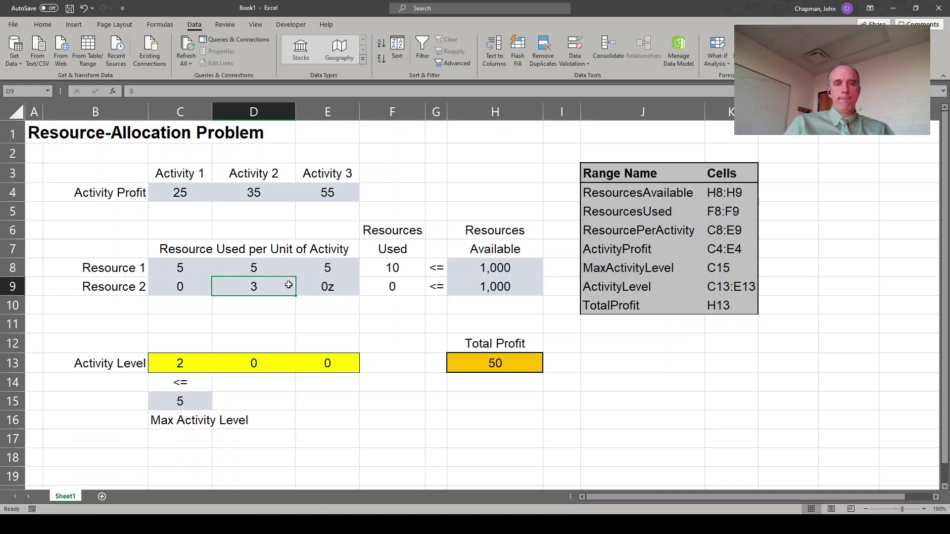
pyautogui.press('Right')
pyautogui.write('0')
pyautogui.press('Tab')
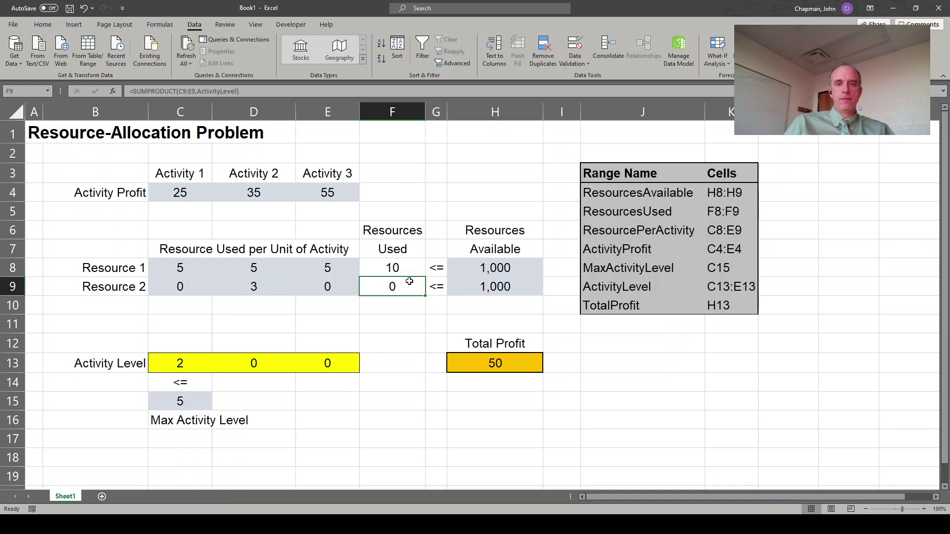
# Solve the resource-allocation template again with Solver using the new sample data.
pyautogui.click(891, 39)
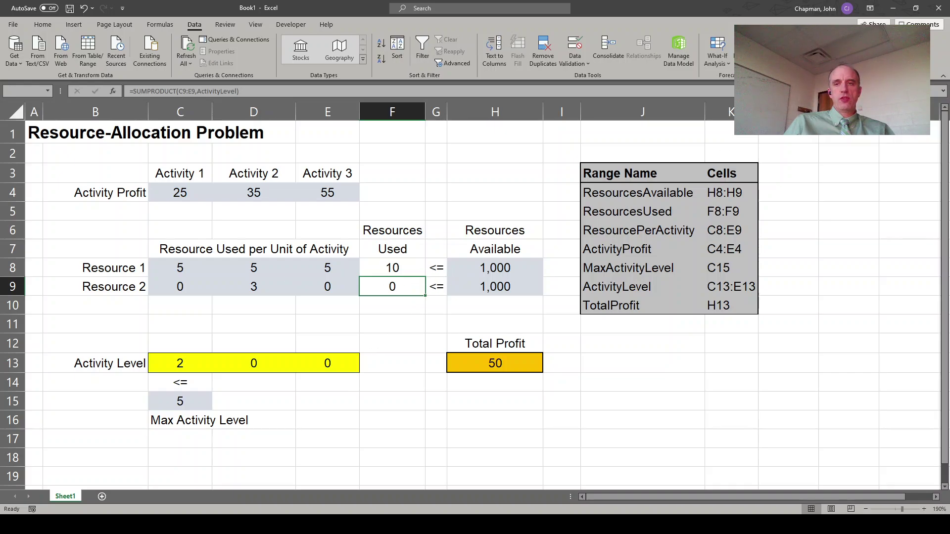
pyautogui.click(808, 500)
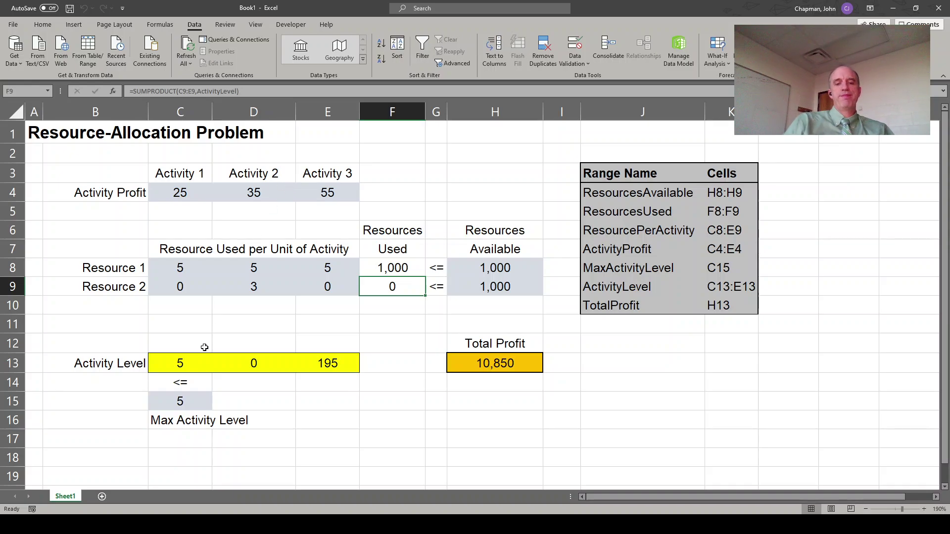
# Rename the worksheet as Resource-Allocation Problem.
pyautogui.hotkey('alt', 'o')
pyautogui.write('hrRse')
pyautogui.press('BackSpace')
pyautogui.press('BackSpace')
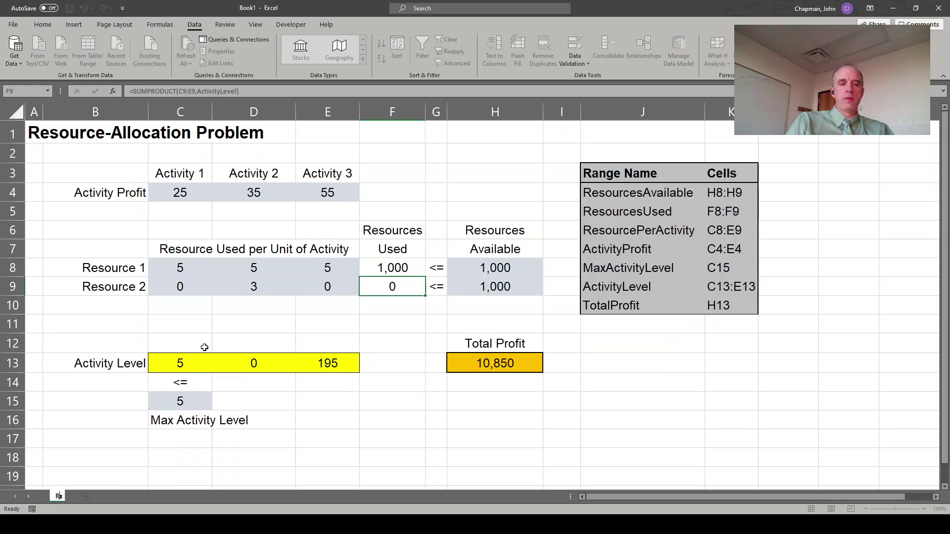
pyautogui.write('esource-All')
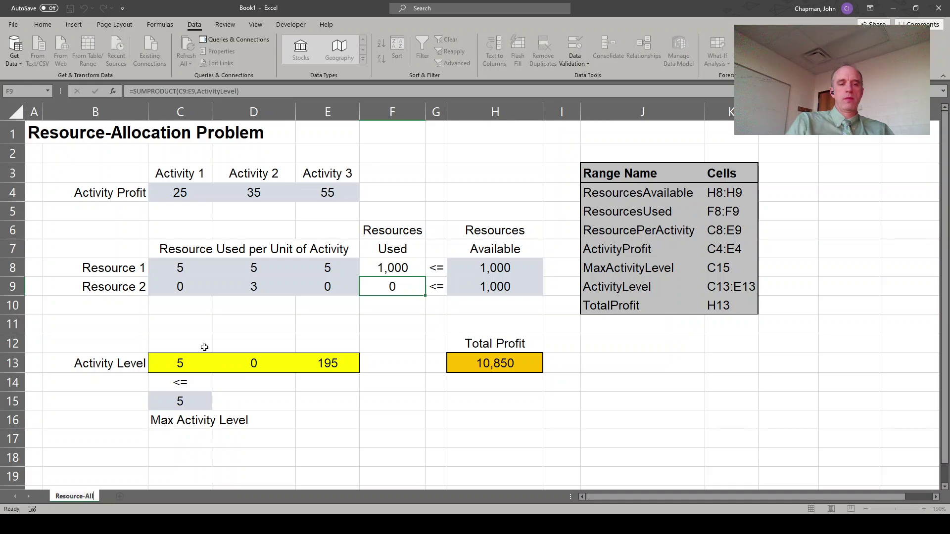
pyautogui.write('ocation Problem')
pyautogui.press('Return')
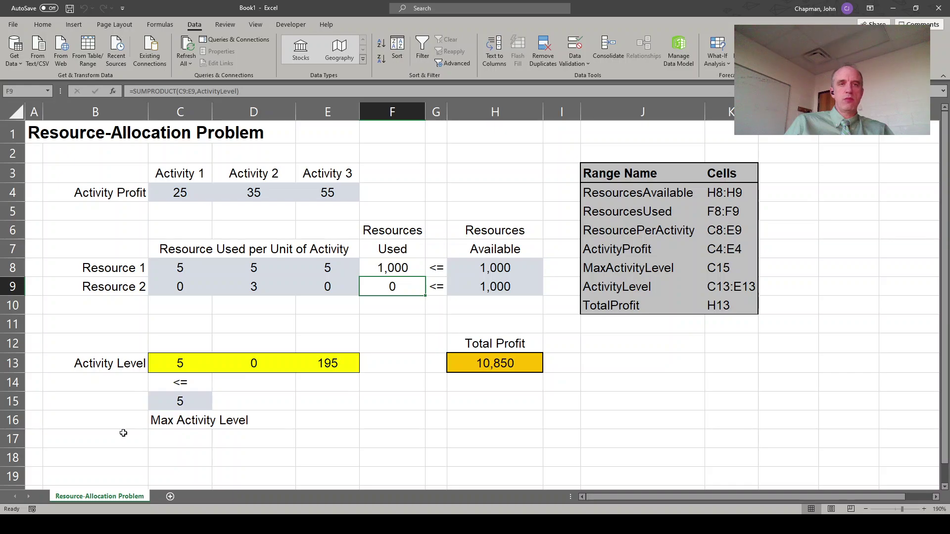
# Save the workbook as Linear-Programming-Template.xlsx.
pyautogui.hotkey('ctrl', 's')
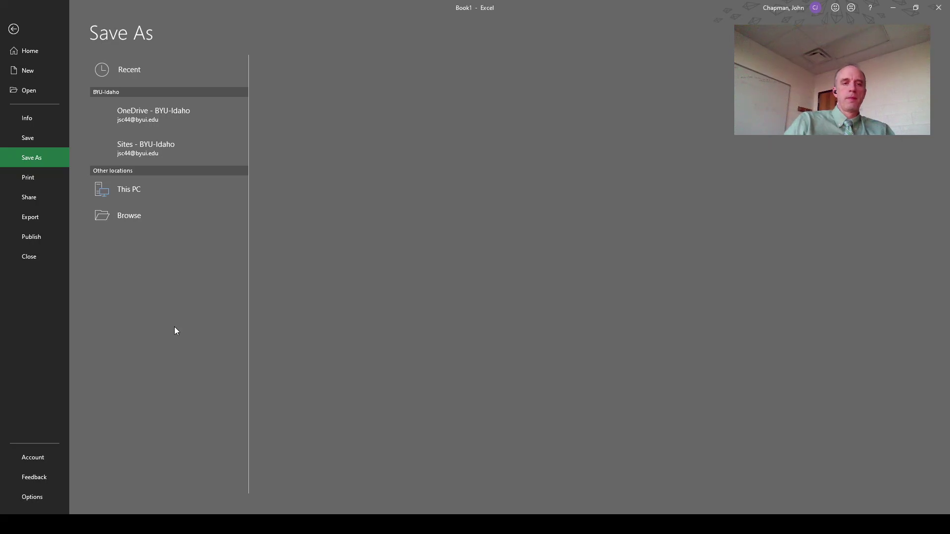
pyautogui.hotkey('alt', 'Tab')
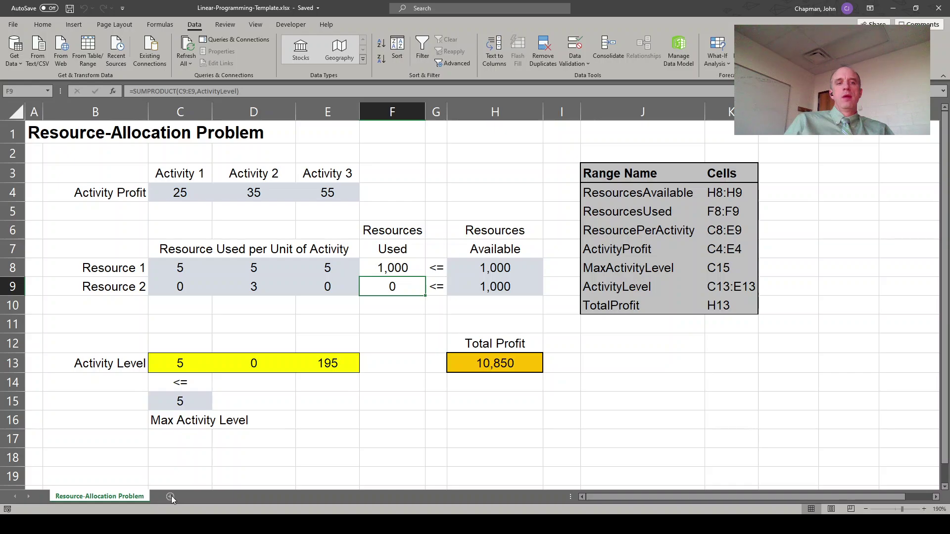
# Add a new worksheet and copy the template range A1:K17 from the Resource-Allocation Problem sheet into it at A1.
pyautogui.click(171, 495)
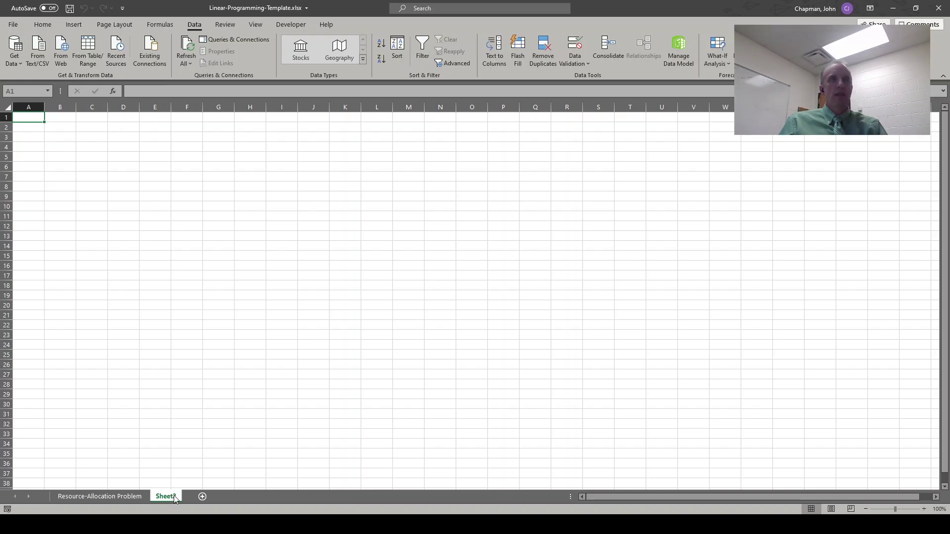
pyautogui.click(88, 497)
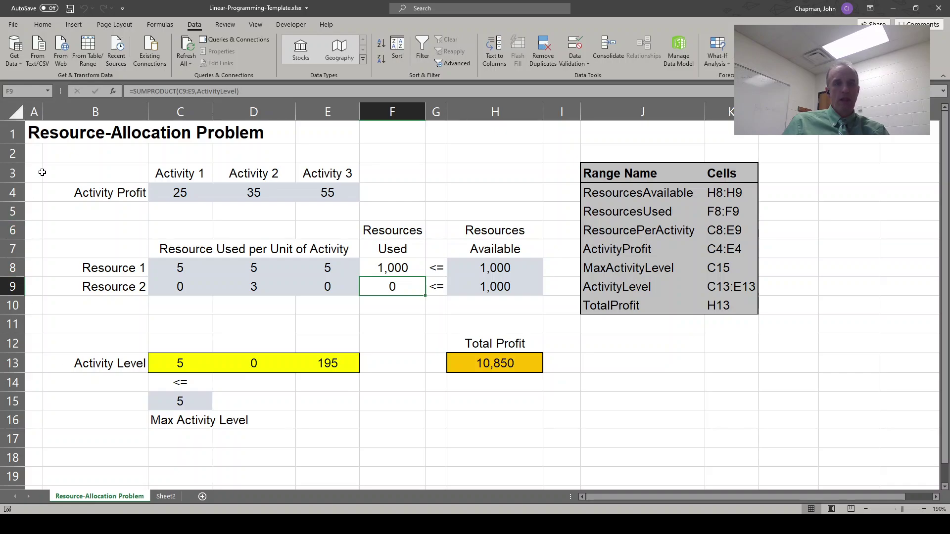
pyautogui.moveTo(35, 133); pyautogui.dragTo(714, 430)
pyautogui.hotkey('ctrl', 'c')
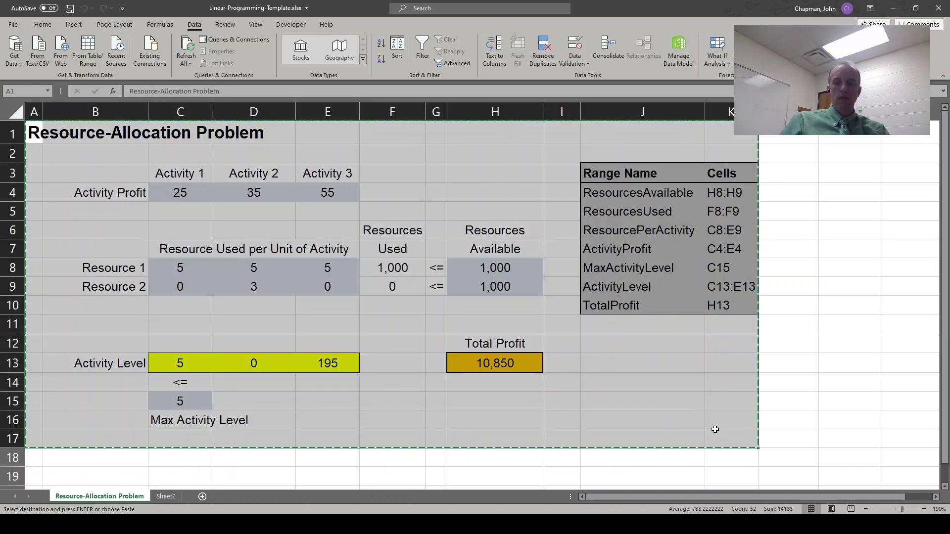
pyautogui.hotkey('ctrl', 'pagedown')
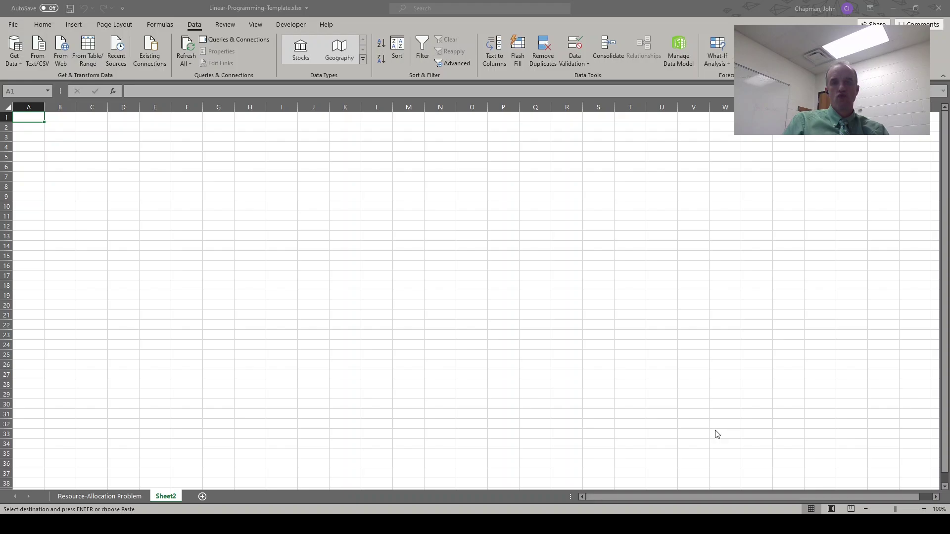
pyautogui.hotkey('ctrl', 'v')
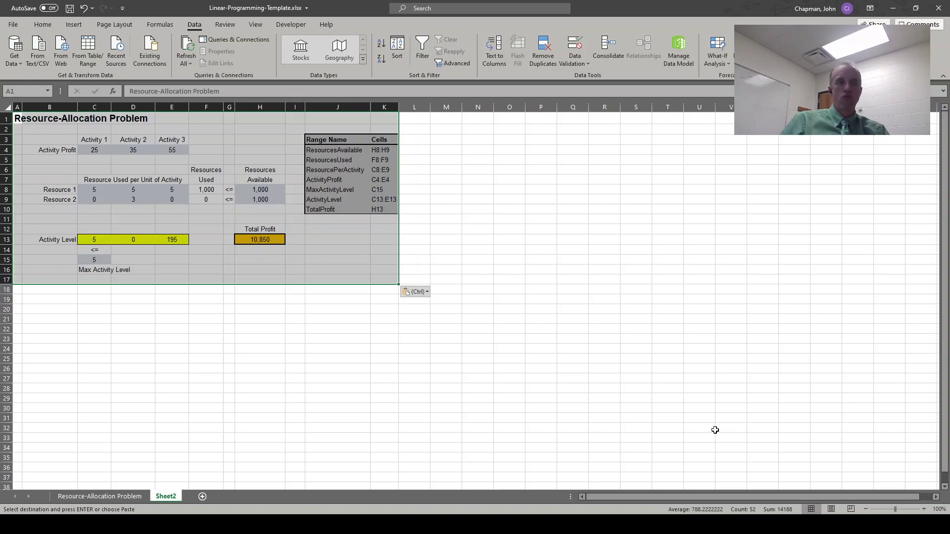
# Change the title in A1 of the new sheet to Cost-benefit-trade-off Problem.
pyautogui.hotkey('ctrl', 'Home')
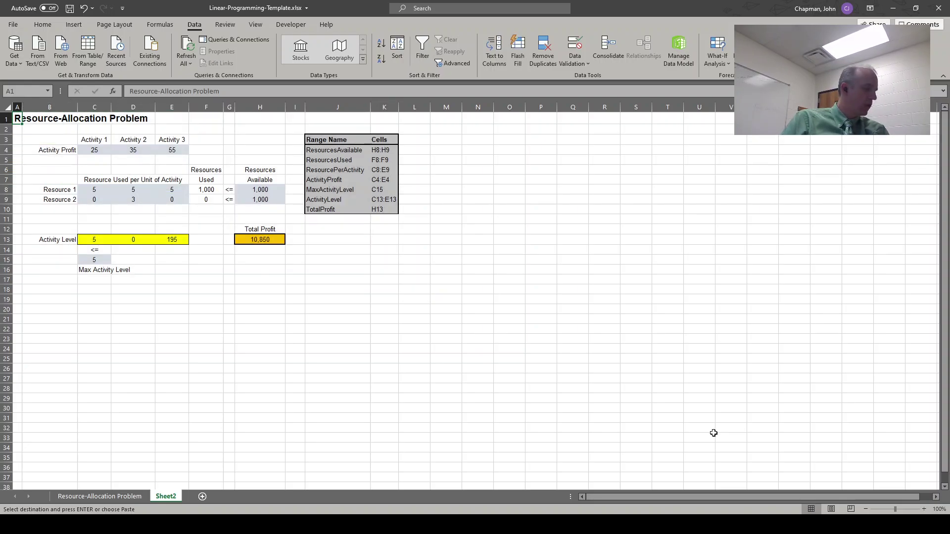
pyautogui.write('Cost-benef')
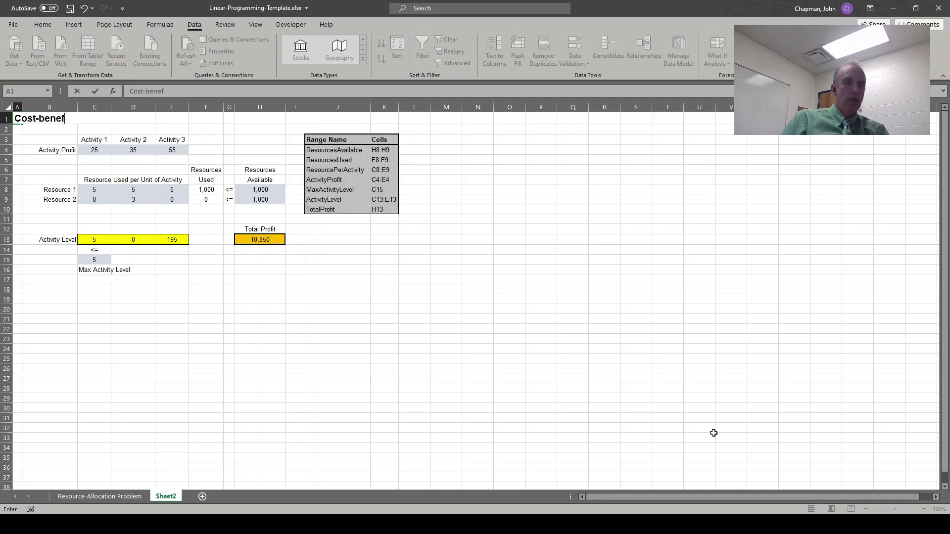
pyautogui.write('it-trade-o')
pyautogui.press('BackSpace')
pyautogui.write('ade-off Problem')
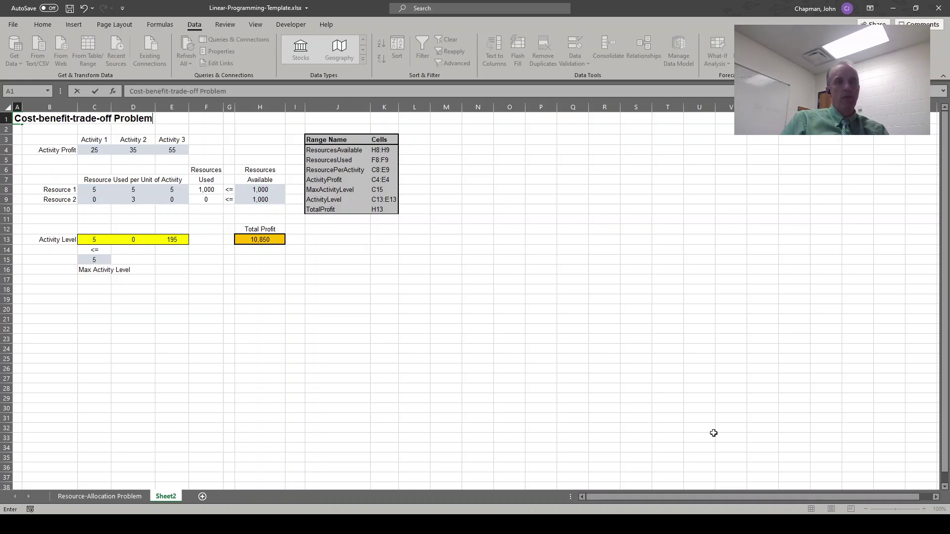
pyautogui.press('Return')
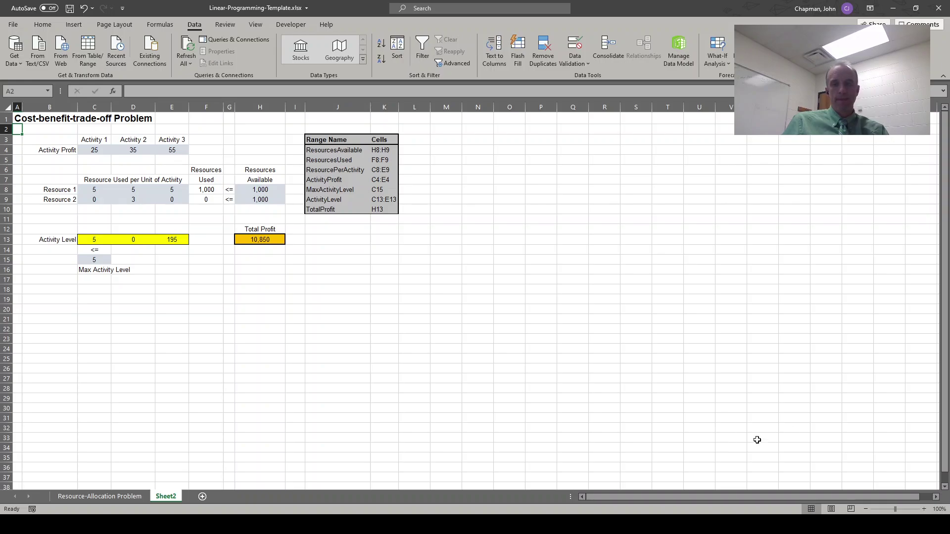
# Replace the Activity Profit label in B4 of Sheet2 with Unit Cost.
pyautogui.click(119, 497)
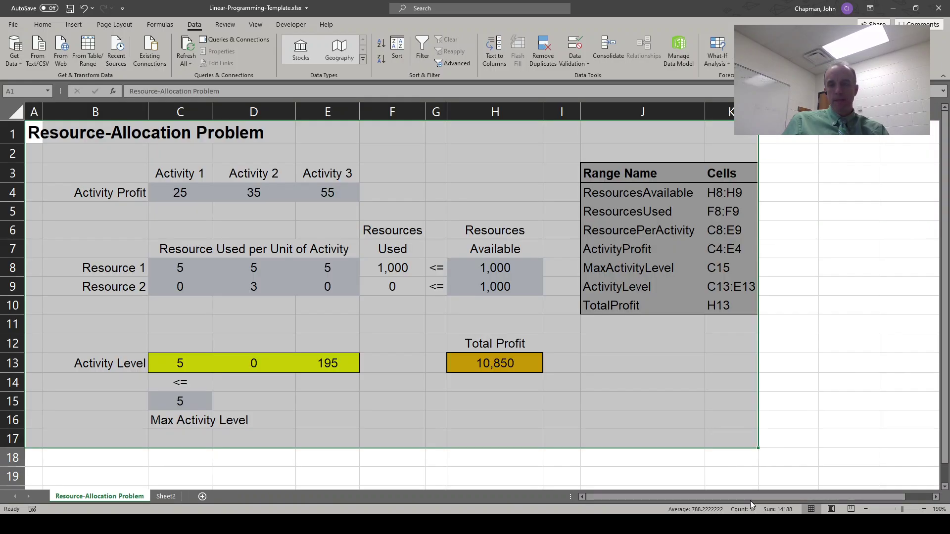
pyautogui.click(165, 496)
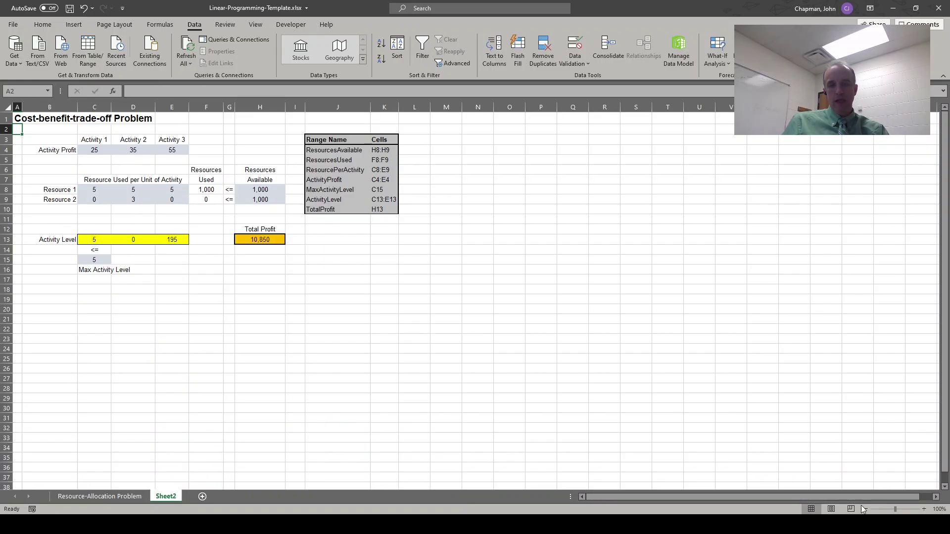
pyautogui.doubleClick(924, 509)
pyautogui.doubleClick(923, 509)
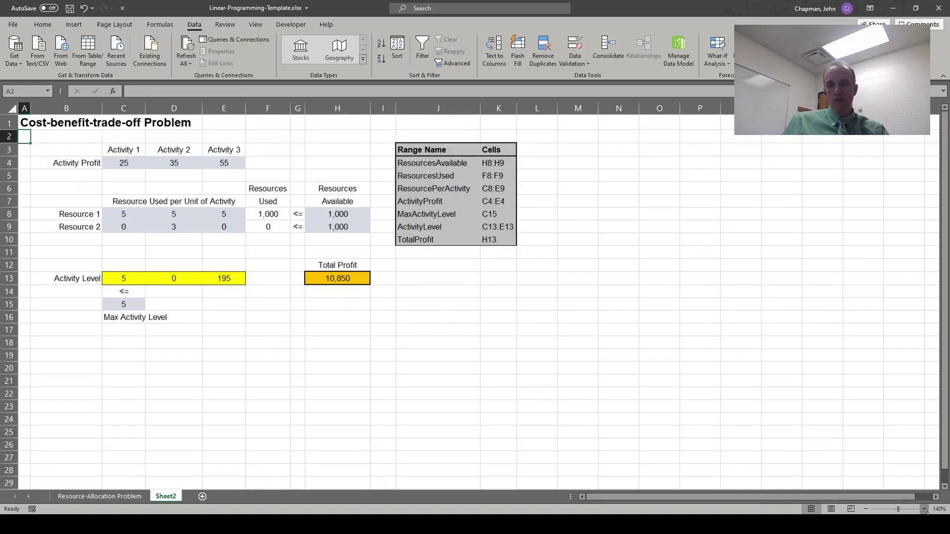
pyautogui.doubleClick(924, 509)
pyautogui.doubleClick(924, 509)
pyautogui.click(923, 509)
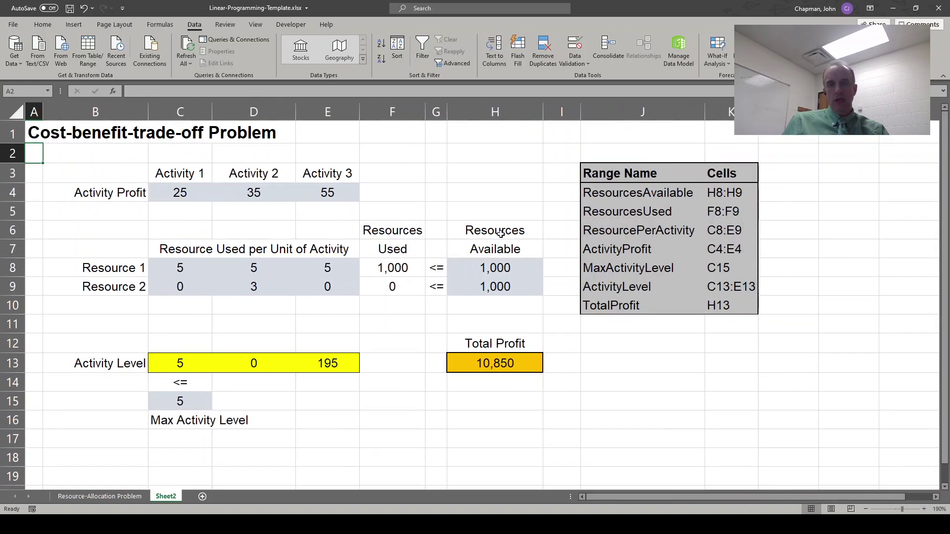
pyautogui.click(139, 193)
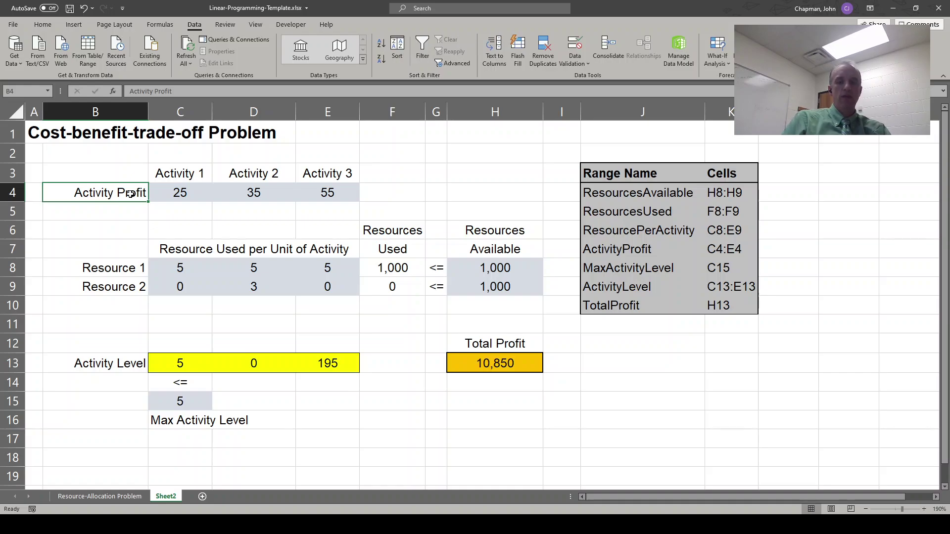
pyautogui.write('Unit Cost')
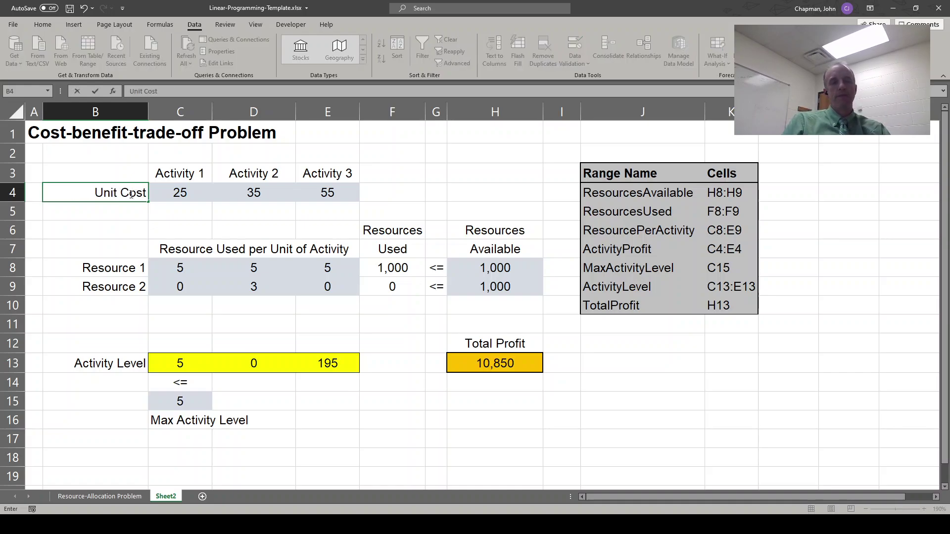
pyautogui.press('Tab')
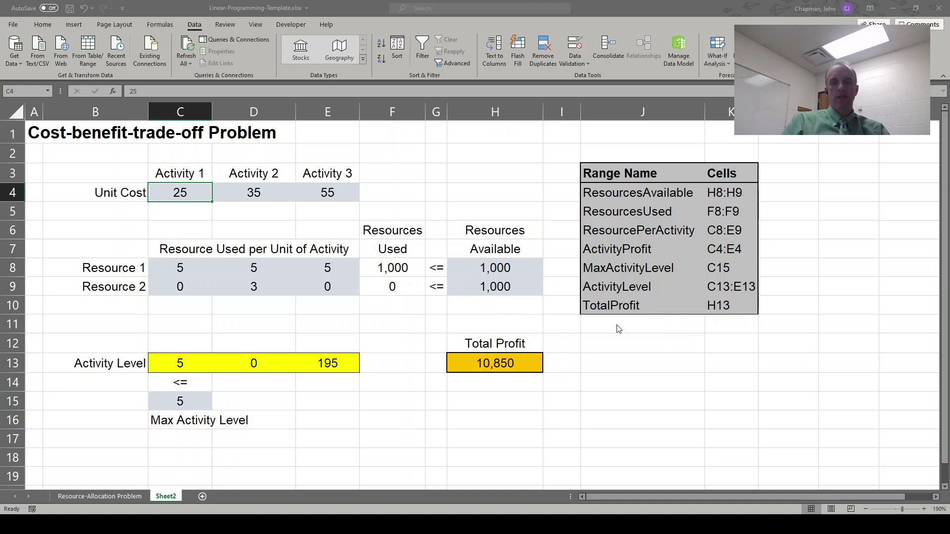
# Inspect which cells the ActivityLevel and ActivityProfit named ranges refer to.
pyautogui.click(667, 309)
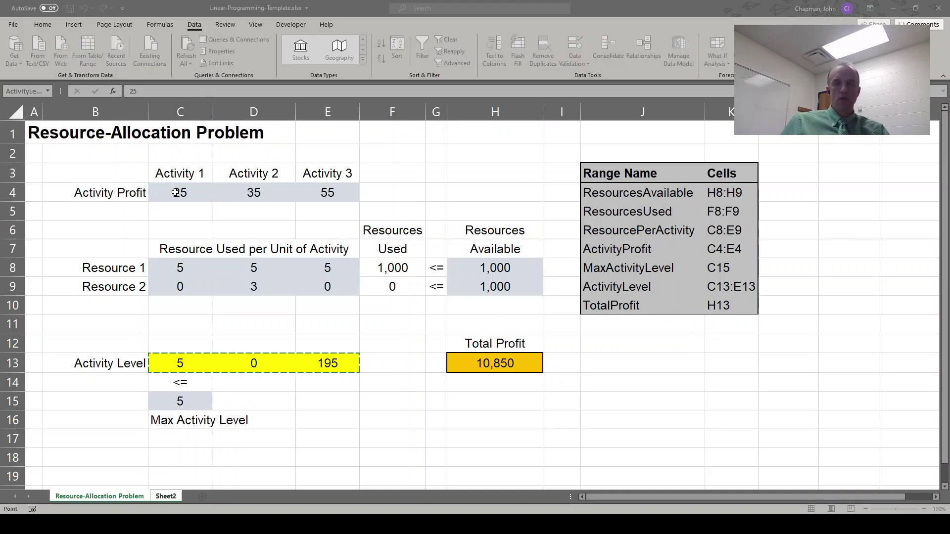
pyautogui.press('Escape')
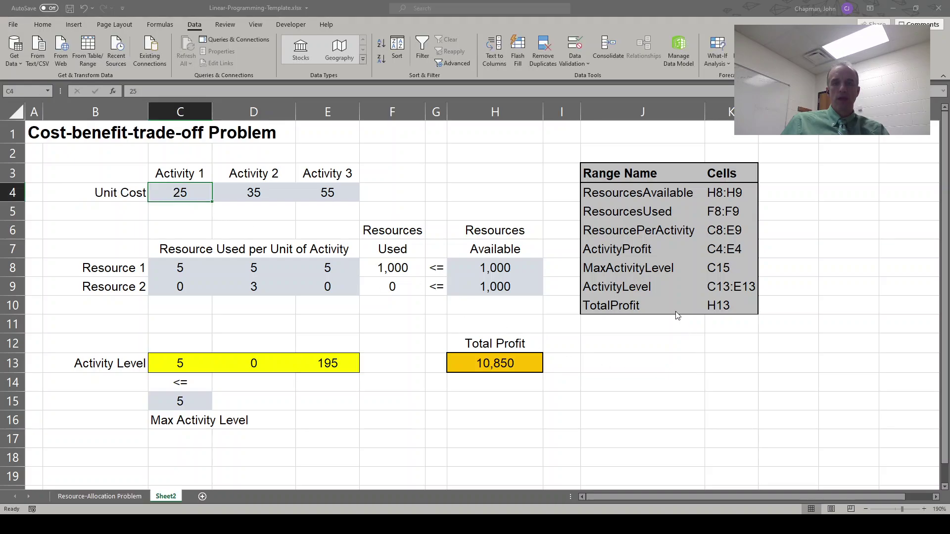
pyautogui.click(834, 402)
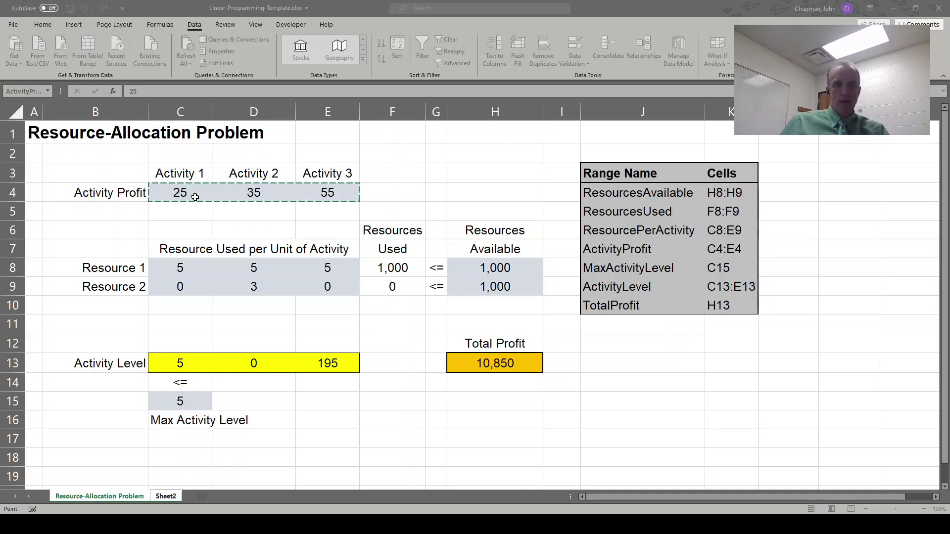
pyautogui.moveTo(196, 197); pyautogui.dragTo(312, 197)
pyautogui.press('Return')
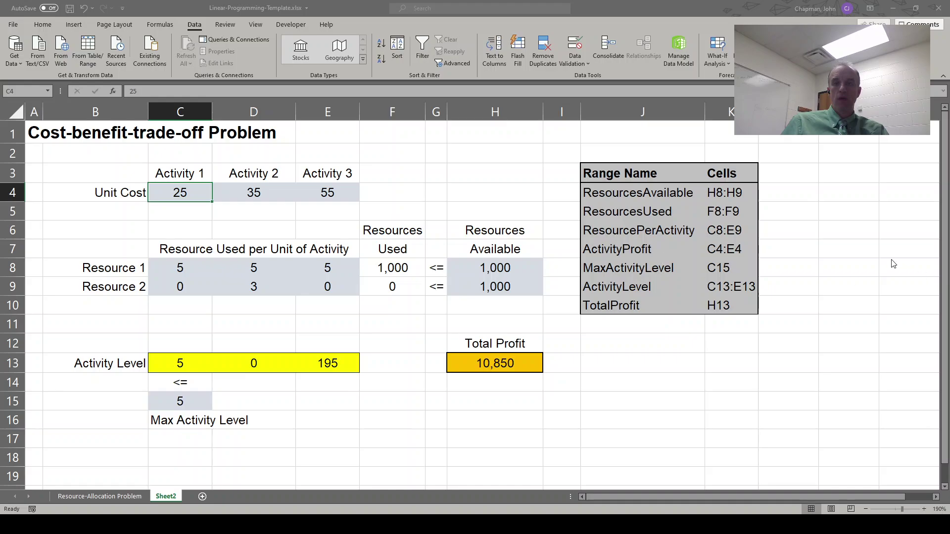
# Change the ActivityProfit entry in J7 of the range name table to UnitCost.
pyautogui.click(626, 253)
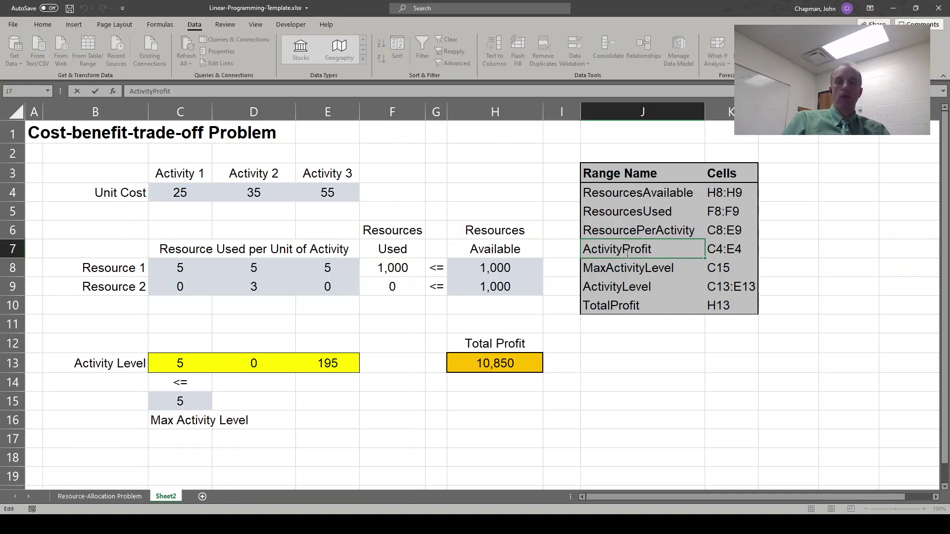
pyautogui.write('UnitCost')
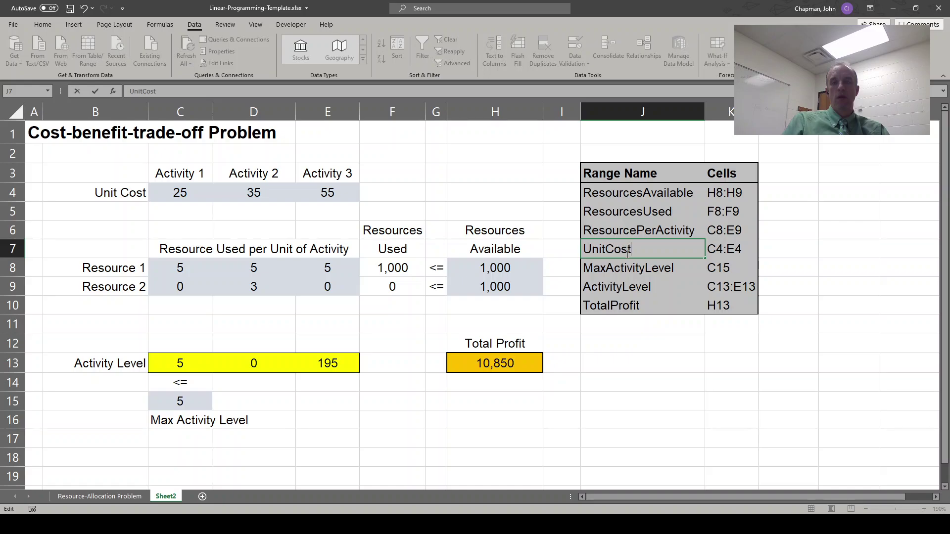
pyautogui.press('Return')
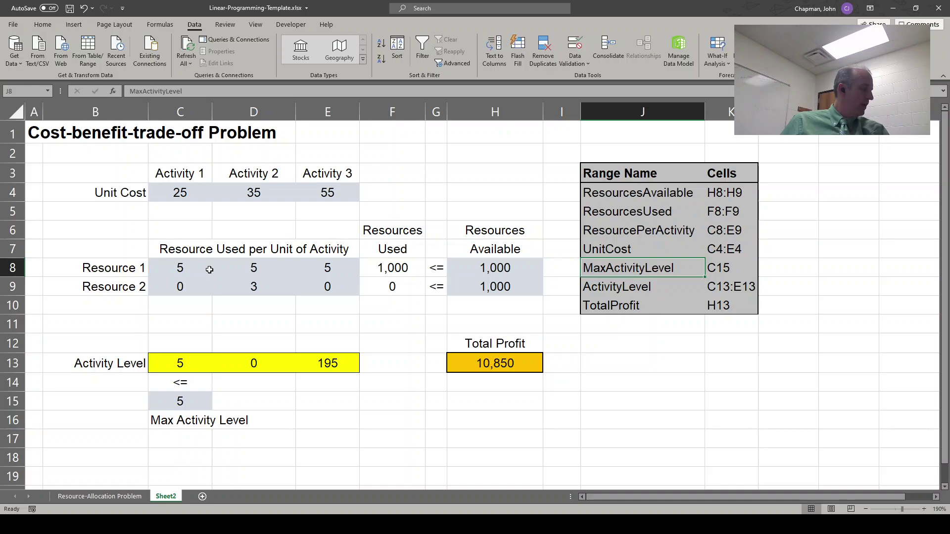
# Replace the heading in D7 above the coefficient table with Benefit achieved per unit of activity.
pyautogui.click(216, 246)
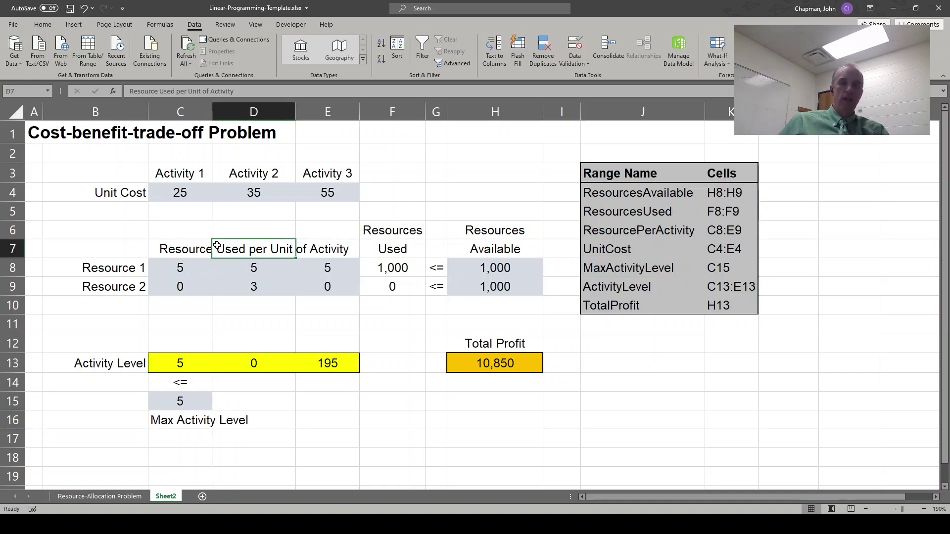
pyautogui.write('Benefit ')
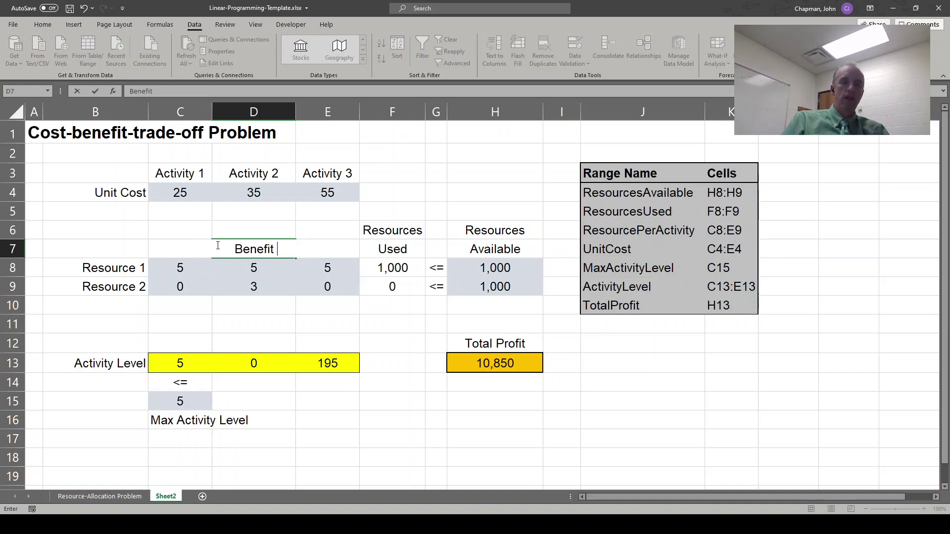
pyautogui.write('achieved')
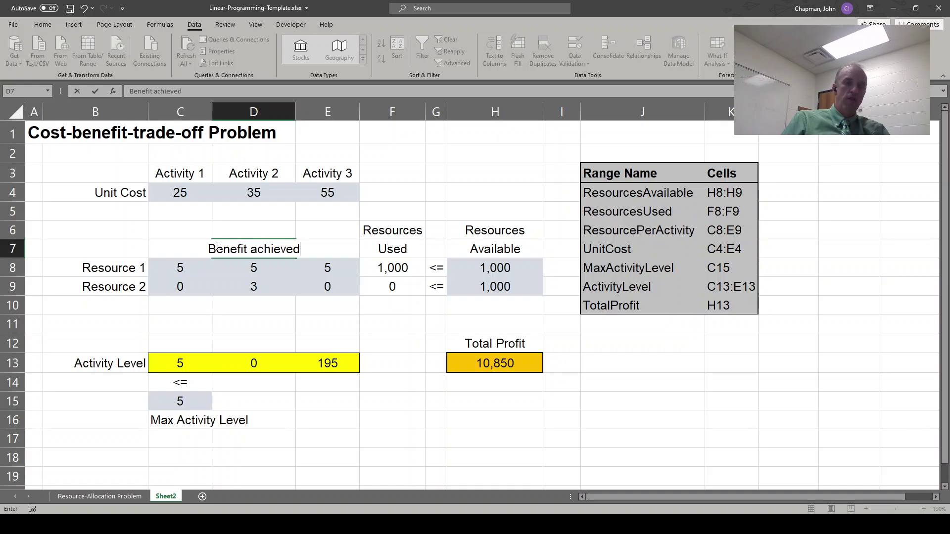
pyautogui.write(' per unit of activity')
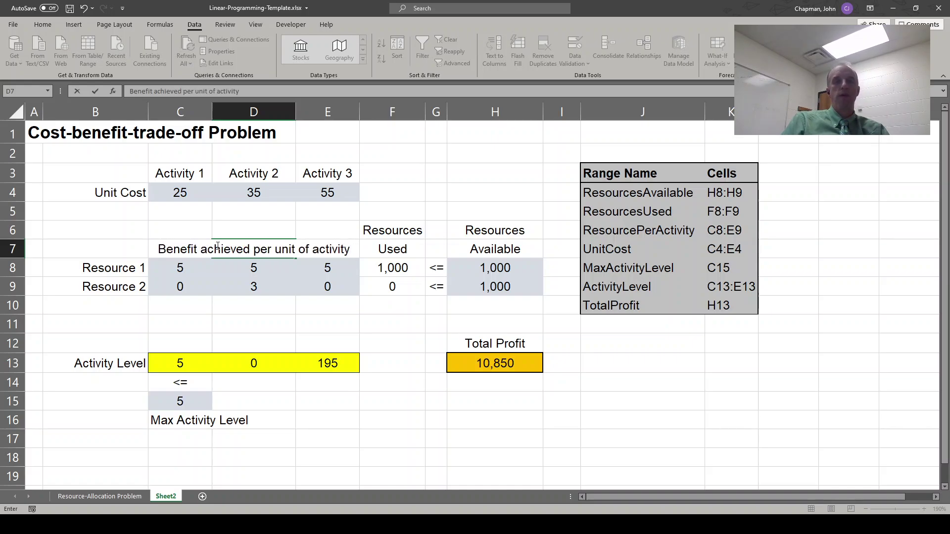
pyautogui.press('Return')
# Relabel the two resource rows in B8 and B9 as Benefit 1 and Benefit 2.
pyautogui.press('Left')
pyautogui.press('Left')
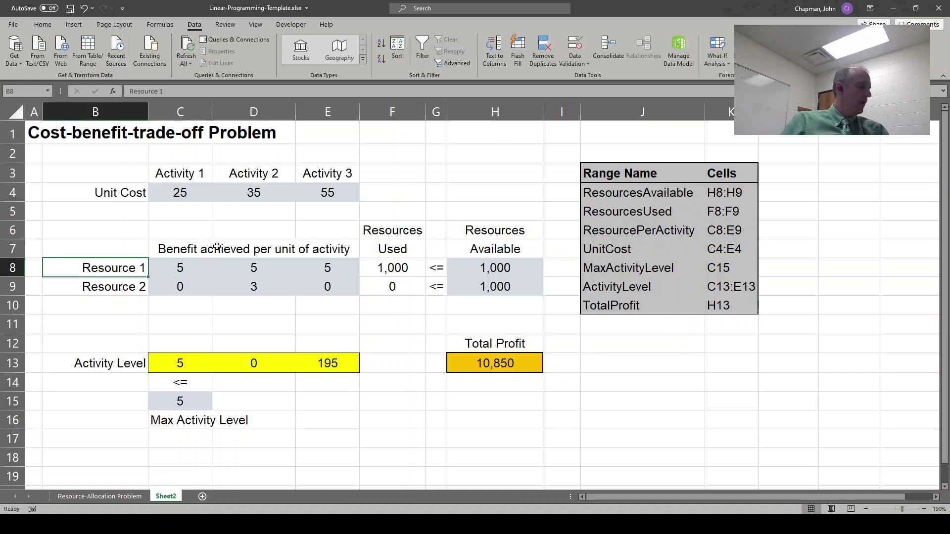
pyautogui.write('Benefit 1')
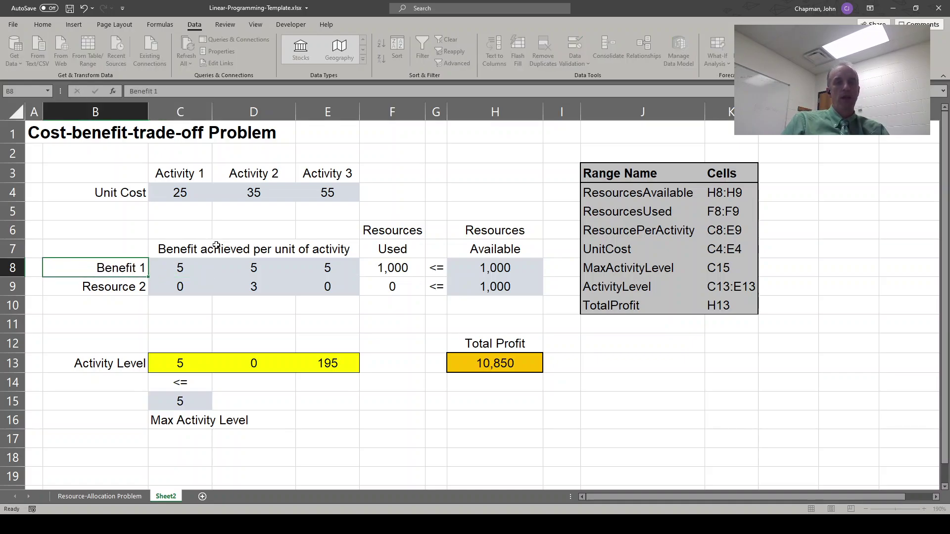
pyautogui.press('Return')
pyautogui.write('Benefit 2')
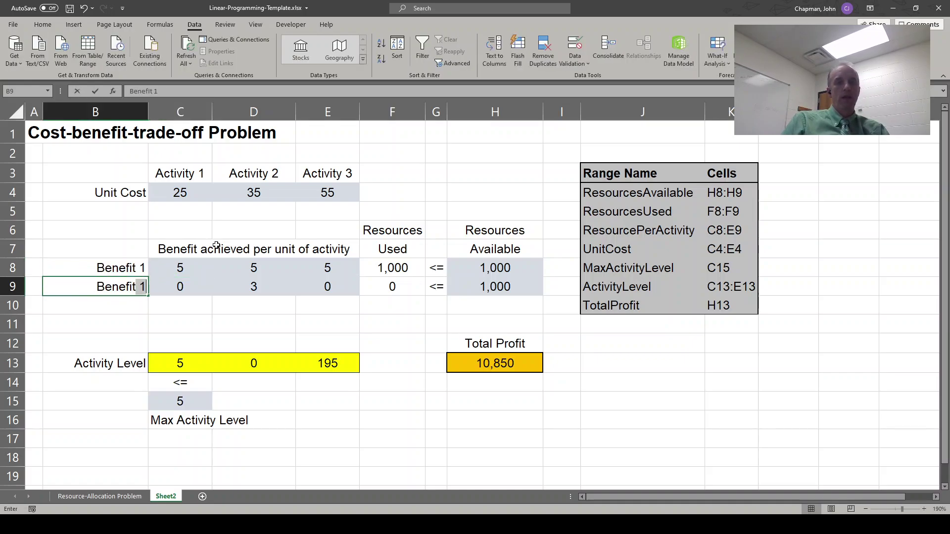
pyautogui.press('Up')
# Change the two-line column heading in F6:F7 to Benefit and Achieved.
pyautogui.press('Right')
pyautogui.press('Right')
pyautogui.press('Right')
pyautogui.press('Right')
pyautogui.press('Up')
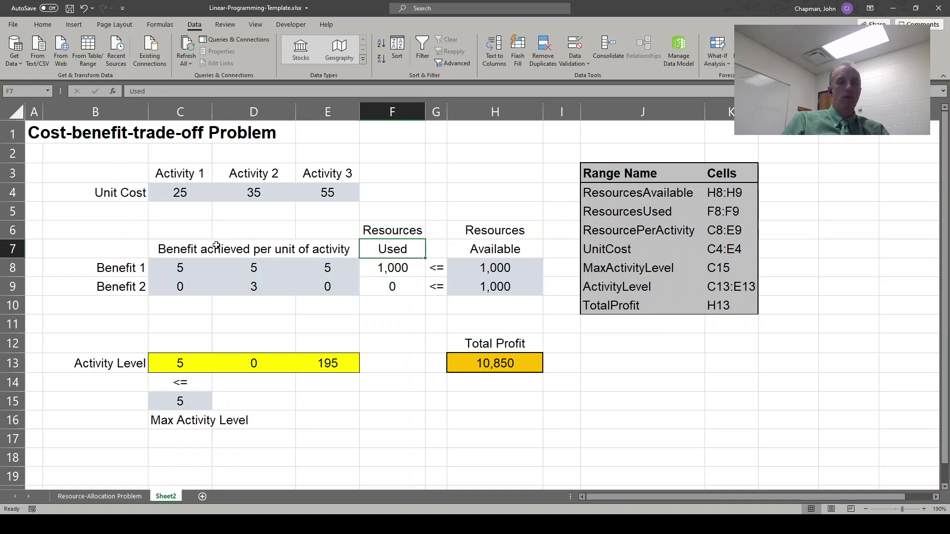
pyautogui.press('Up')
pyautogui.write('Bne')
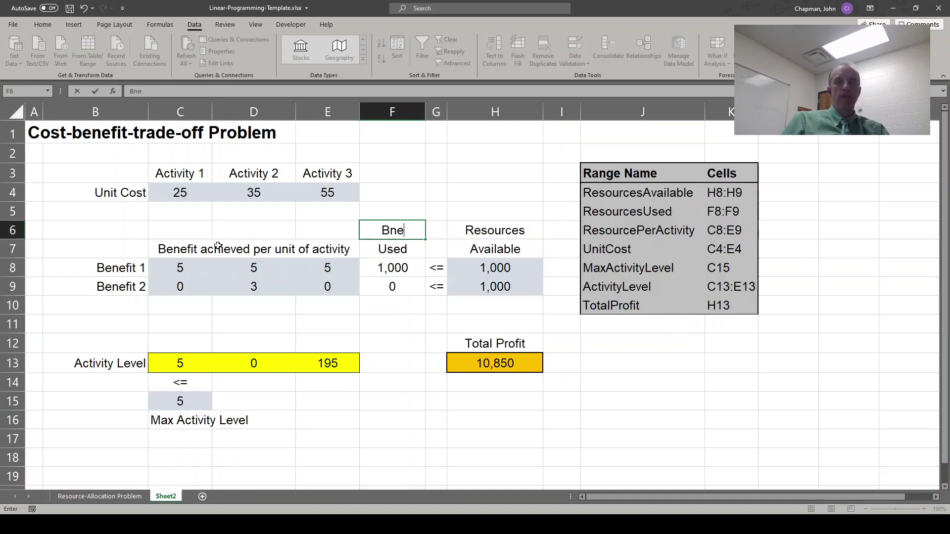
pyautogui.press('BackSpace')
pyautogui.press('BackSpace')
pyautogui.write('enefit')
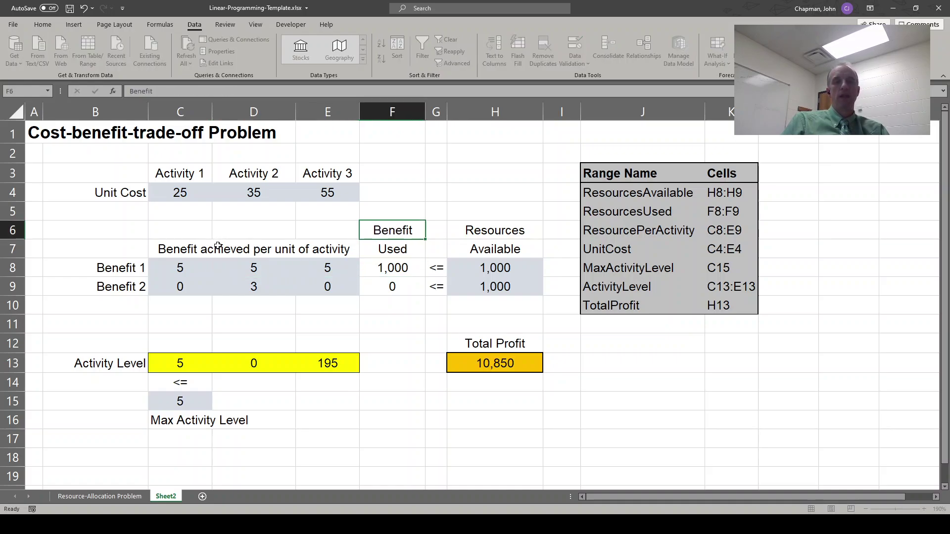
pyautogui.press('Return')
pyautogui.write('Achieved')
pyautogui.press('Up')
# Change the two-line column heading in H6:H7 to Benefit and Needed.
pyautogui.press('Up')
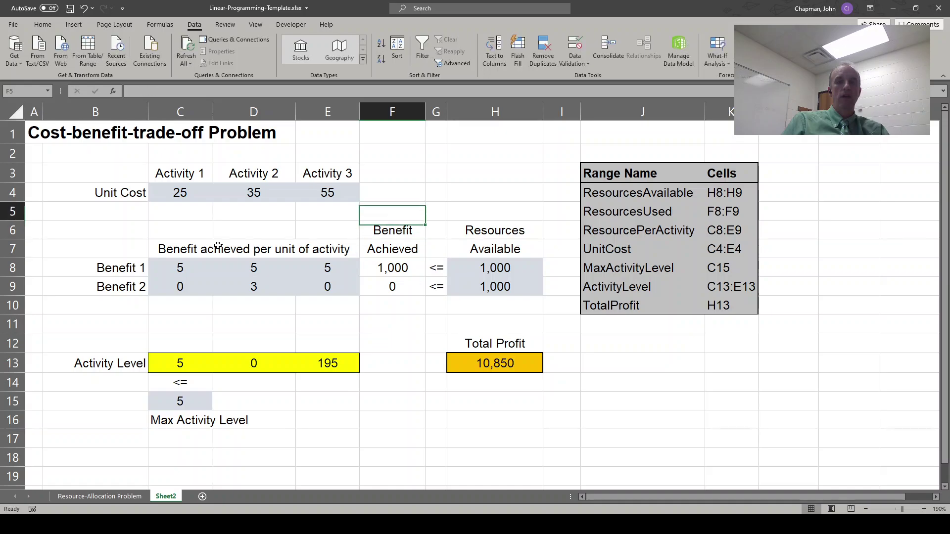
pyautogui.press('Right')
pyautogui.press('Right')
pyautogui.press('Down')
pyautogui.write('Benefit')
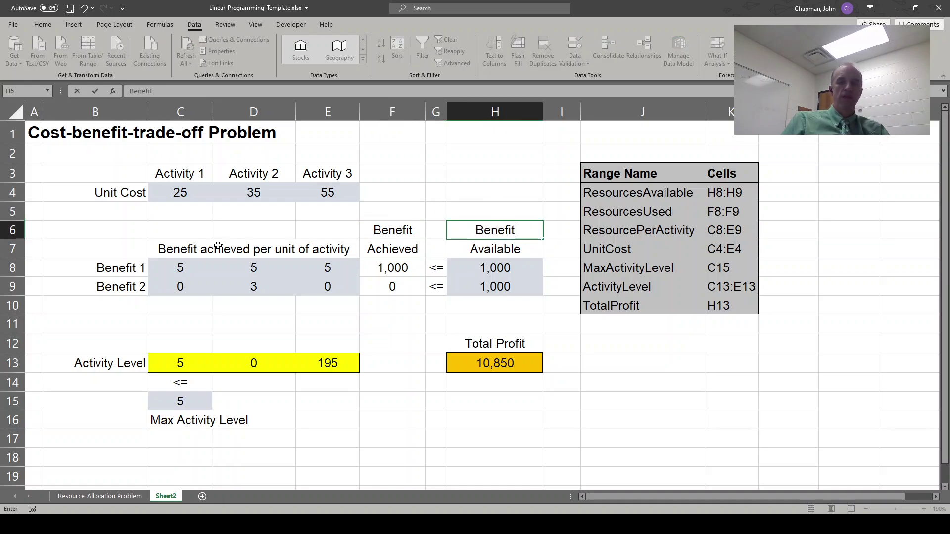
pyautogui.press('Return')
pyautogui.write('Needed')
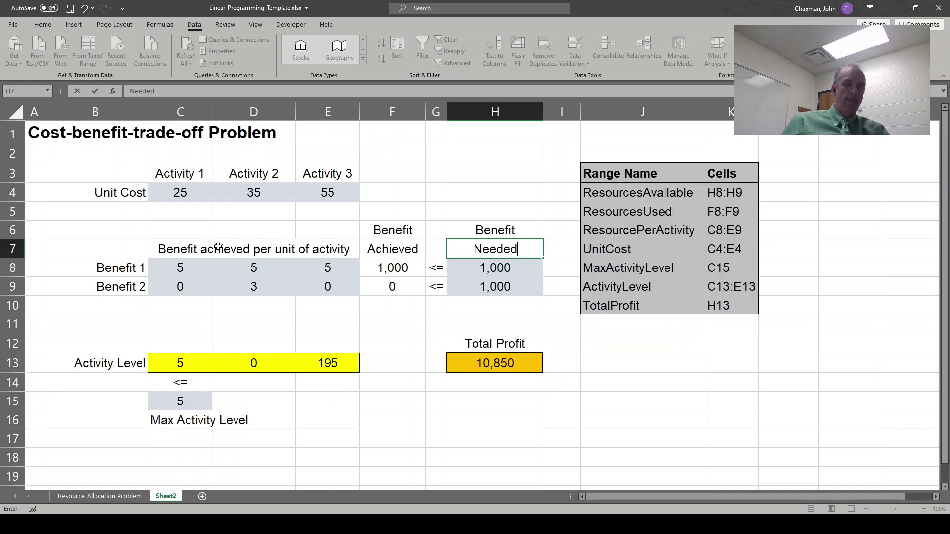
# Replace the Activity Level label in B13 with Level of Activity.
pyautogui.click(128, 362)
pyautogui.write('Leve')
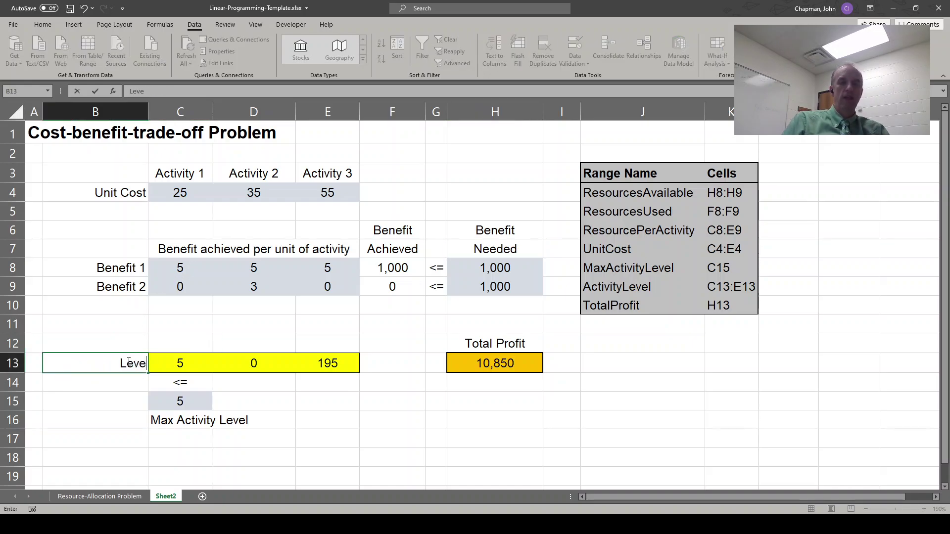
pyautogui.write('l of Activity')
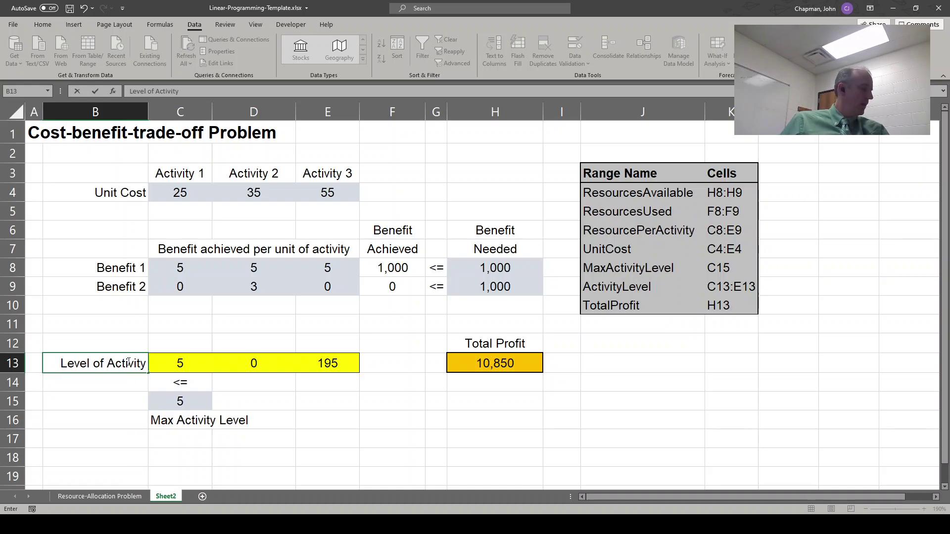
# Replace the Total Profit label in H12 with Total Cost.
pyautogui.click(491, 346)
pyautogui.write('To')
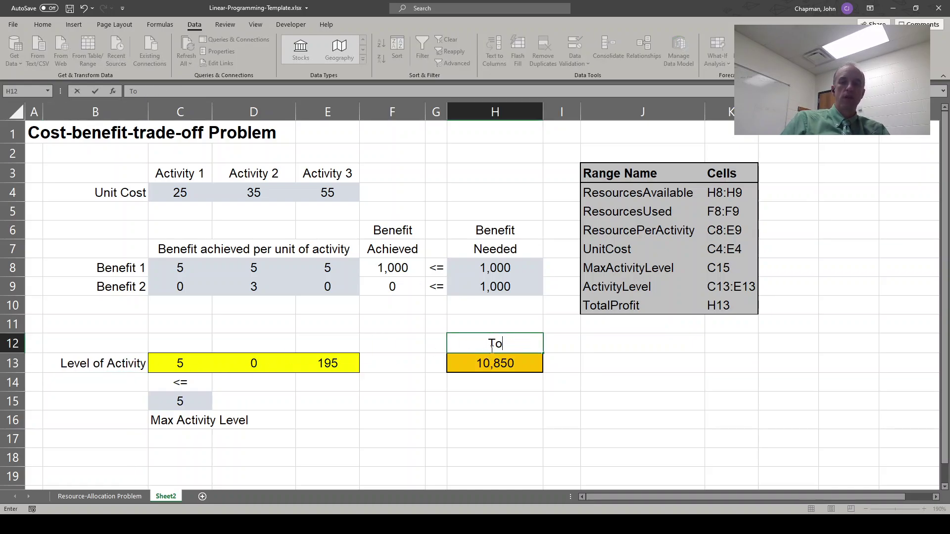
pyautogui.write('tal cost')
pyautogui.press('BackSpace')
pyautogui.press('BackSpace')
pyautogui.press('BackSpace')
pyautogui.press('BackSpace')
pyautogui.write('Cos')
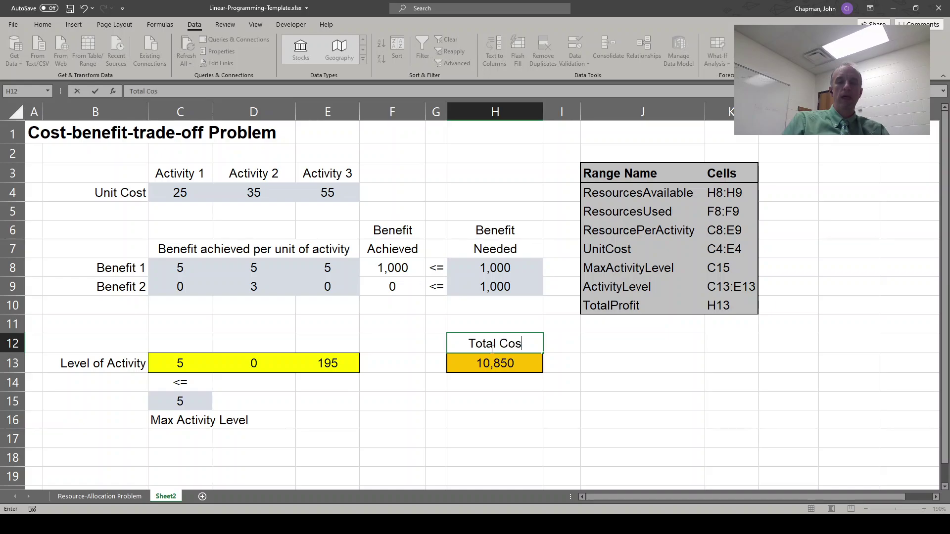
pyautogui.write('t')
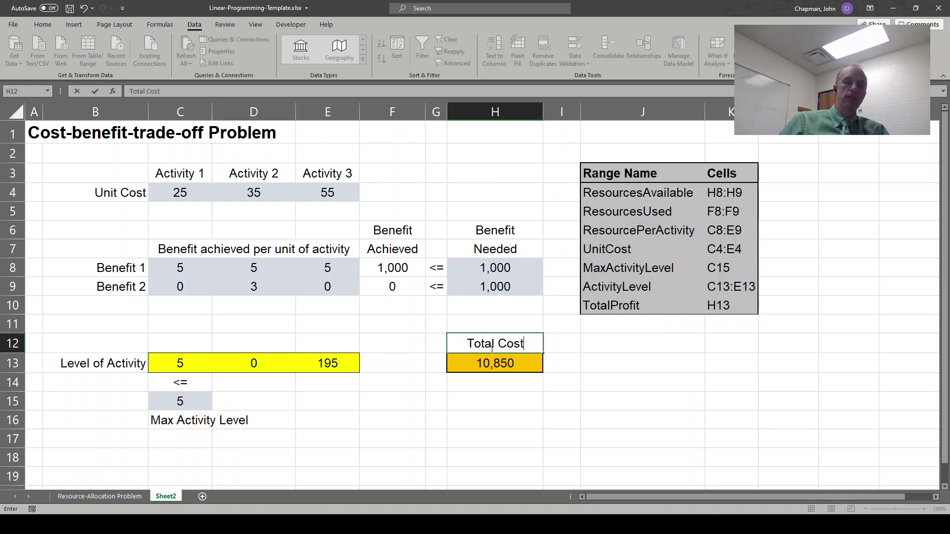
# Change the constraint signs in G8 and G9, between the achieved and needed benefits, to >=.
pyautogui.click(179, 423)
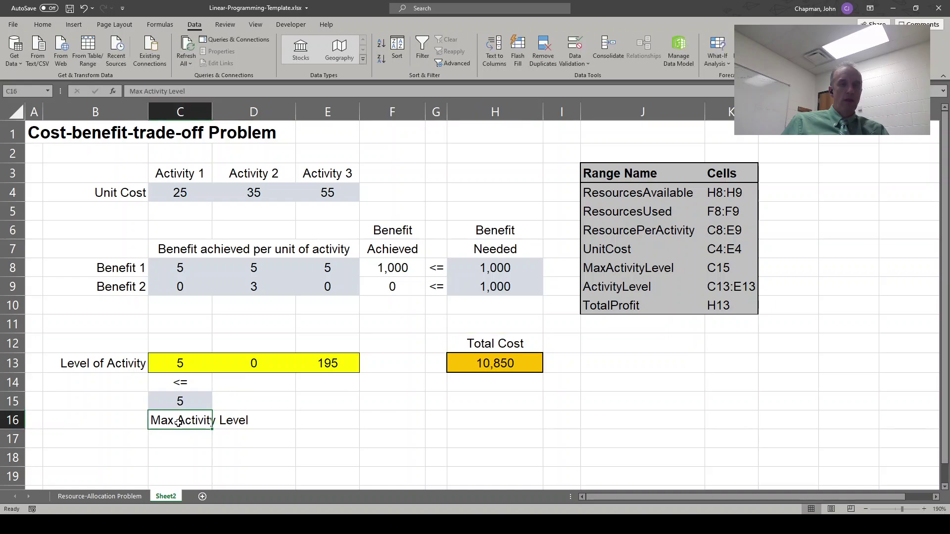
pyautogui.click(435, 268)
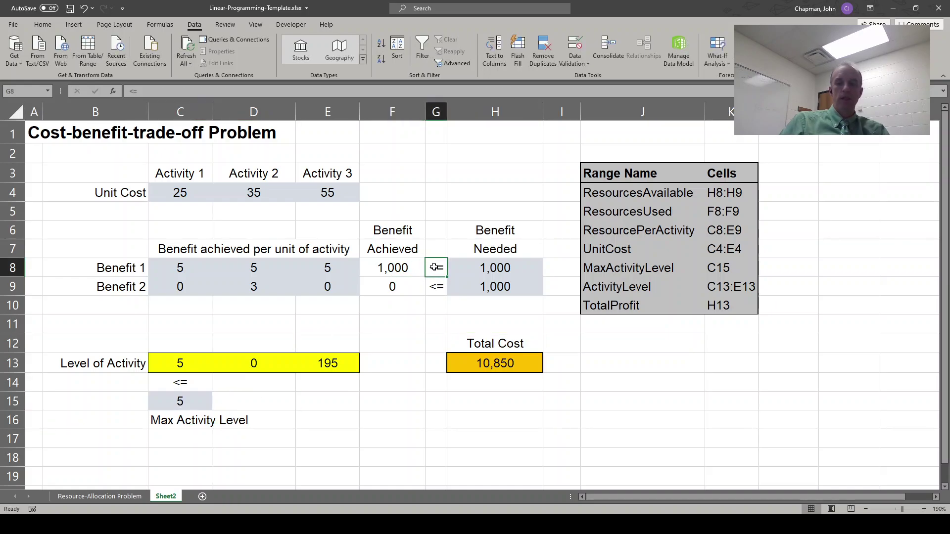
pyautogui.press('Down')
pyautogui.click(435, 267)
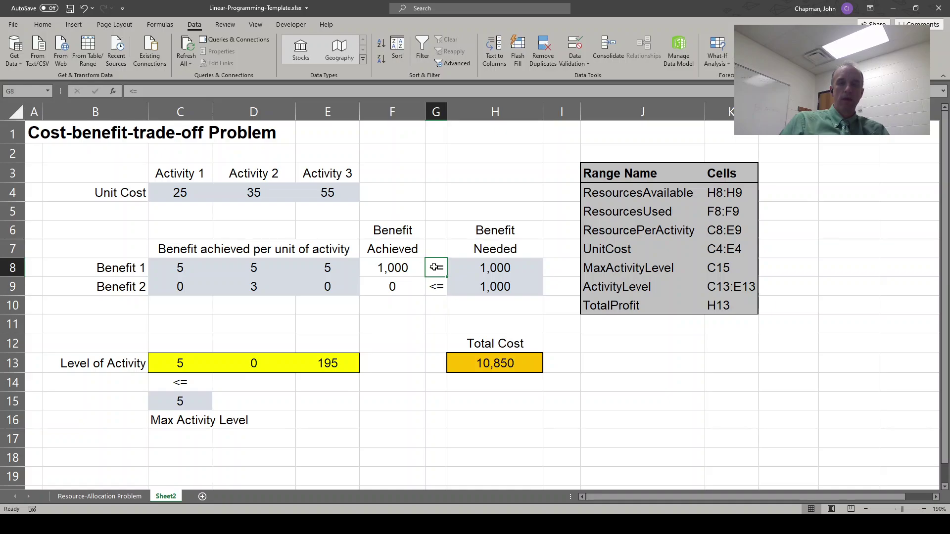
pyautogui.write('>=')
pyautogui.press('Return')
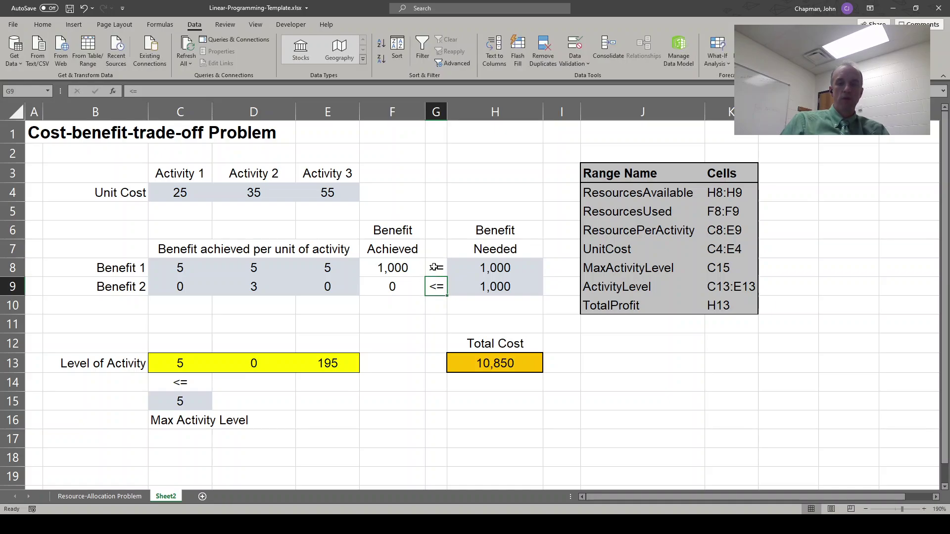
pyautogui.write('>=')
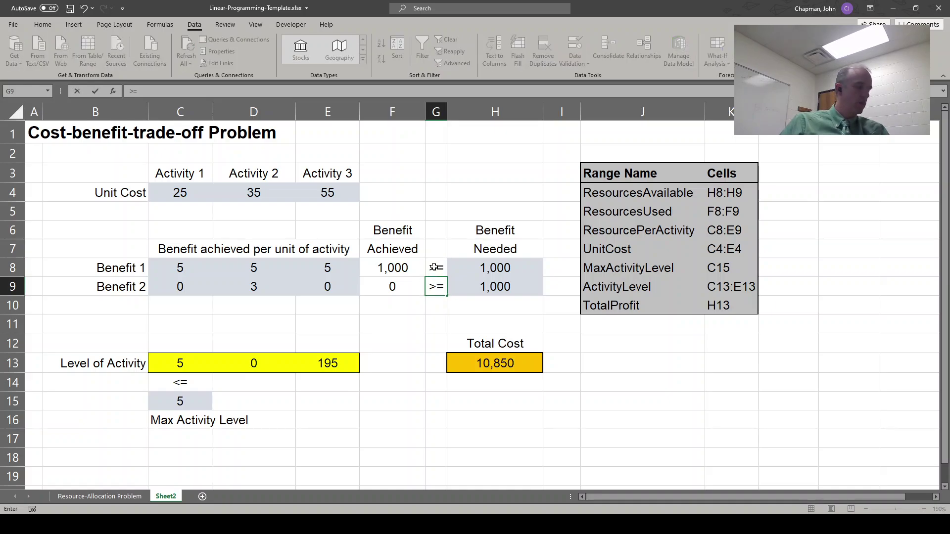
pyautogui.press('Tab')
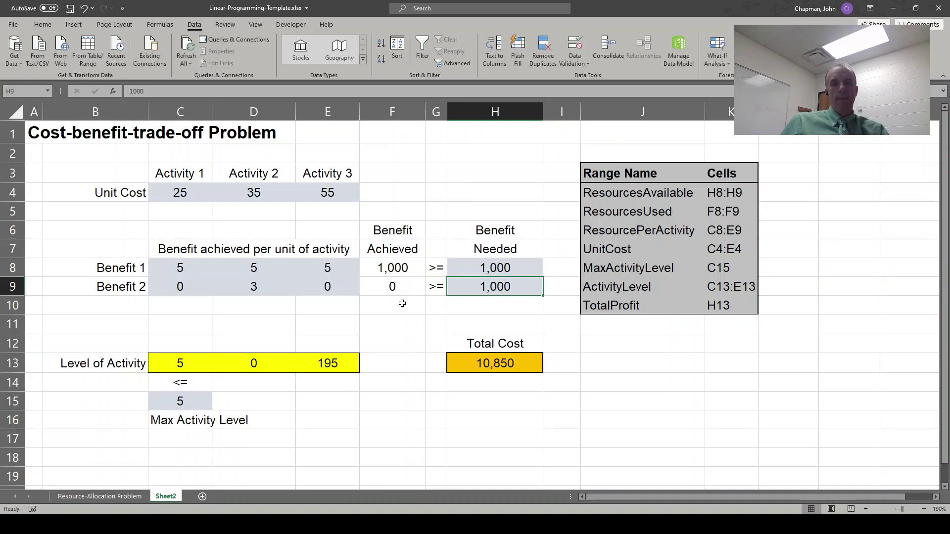
# Change the constraint sign in C14 below the first activity level to >=.
pyautogui.click(172, 382)
pyautogui.write('>=')
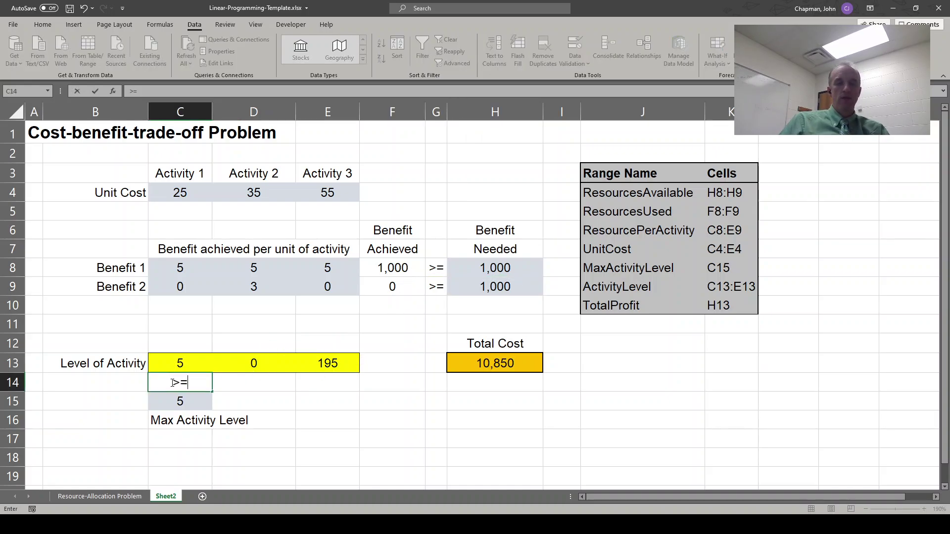
pyautogui.press('Return')
# Edit the Max Activity Level label in C16 to read Min Activity Level.
pyautogui.press('Return')
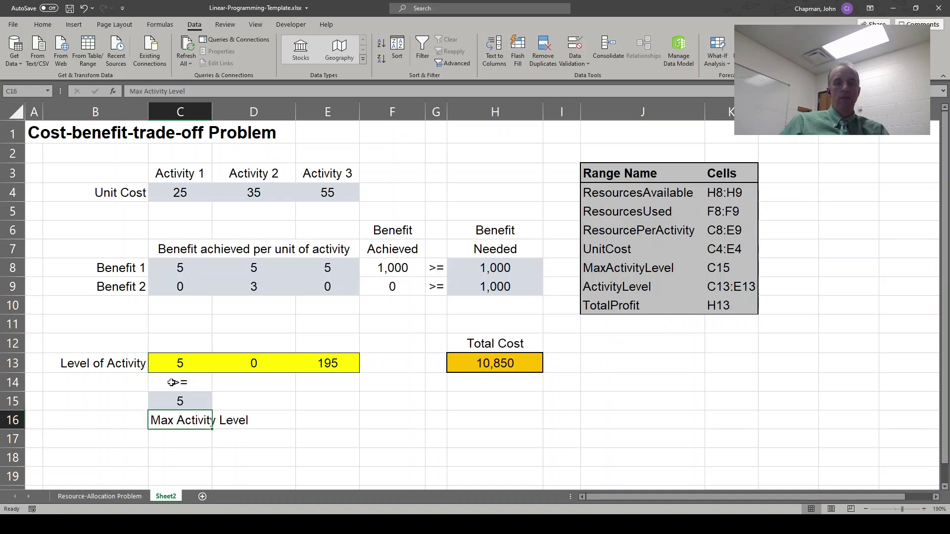
pyautogui.press('F2')
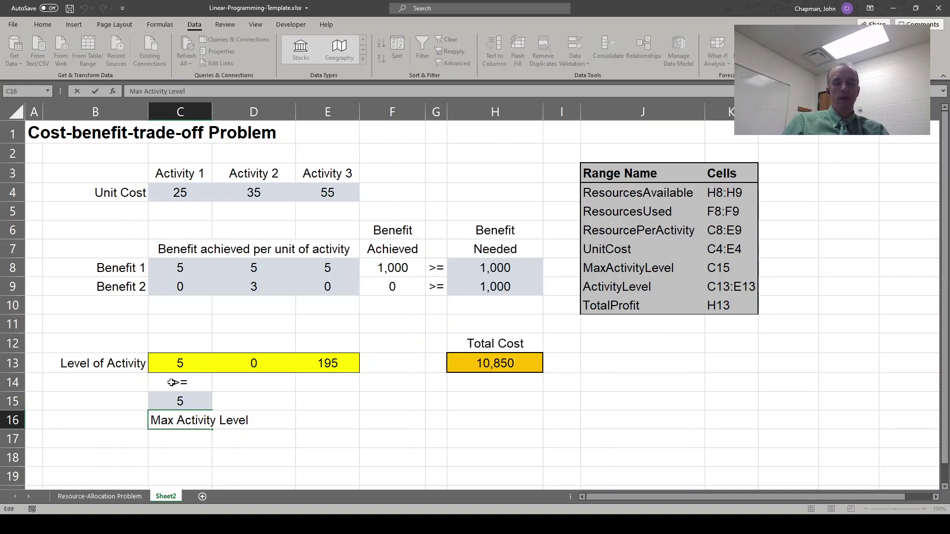
pyautogui.write('Min')
pyautogui.press('Delete')
pyautogui.press('Delete')
pyautogui.press('Delete')
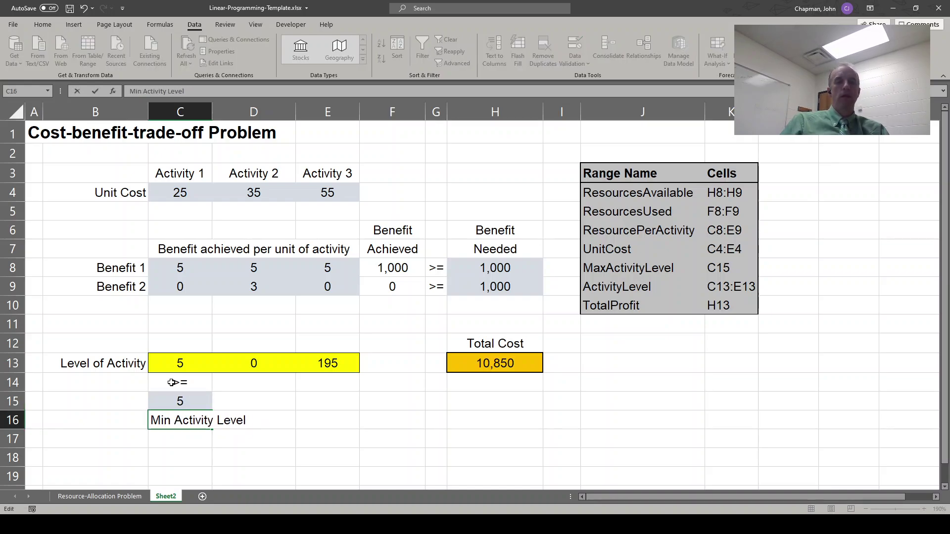
pyautogui.press('Return')
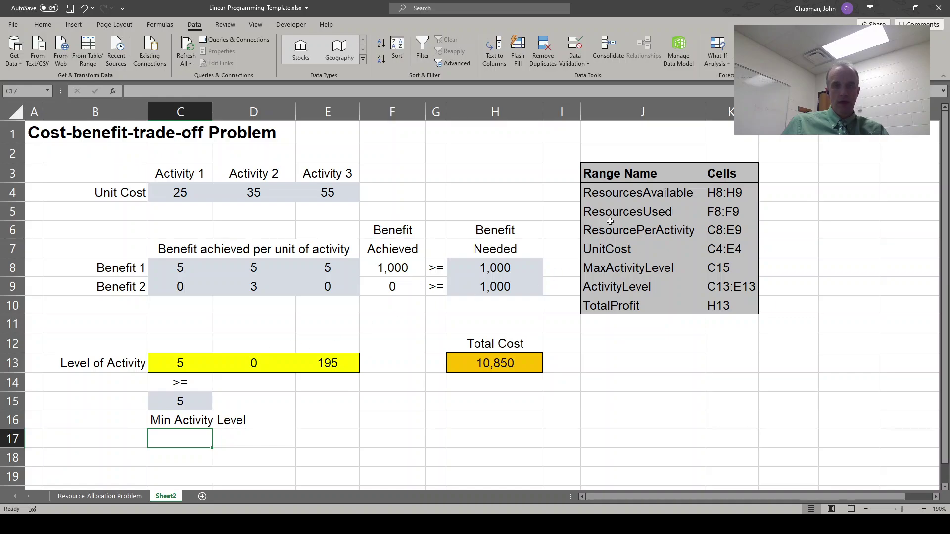
# Change the ResourcesAvailable entry in J4 of the range name table to BenefitNeeded.
pyautogui.click(613, 195)
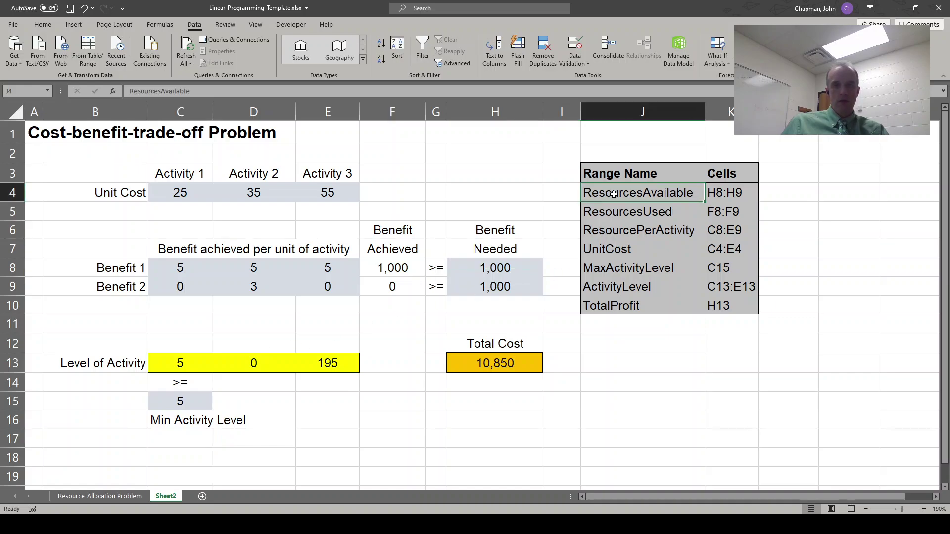
pyautogui.write('Benefit')
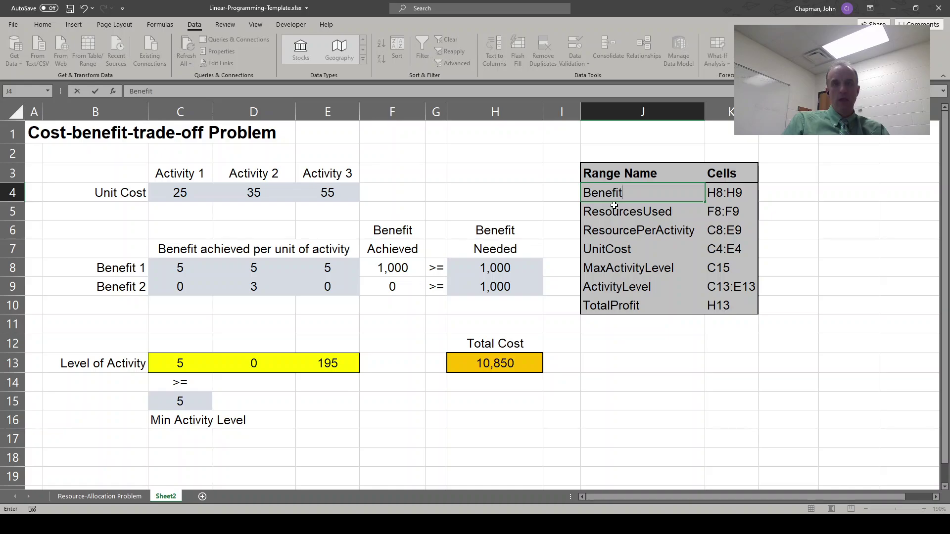
pyautogui.write('Needed')
pyautogui.press('Return')
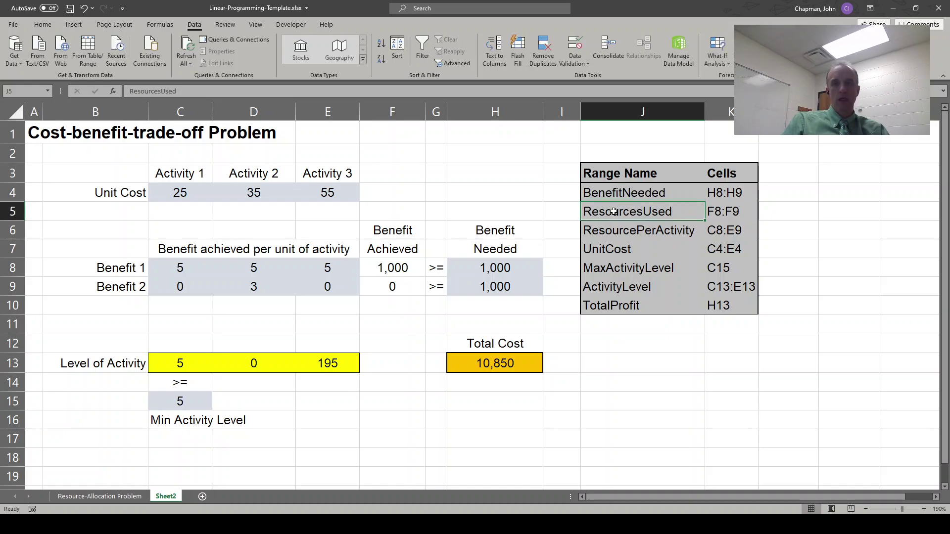
# Change the ResourcesUsed entry in J5 of the range name table to BenefitAchieved.
pyautogui.write('BenefitNeeded')
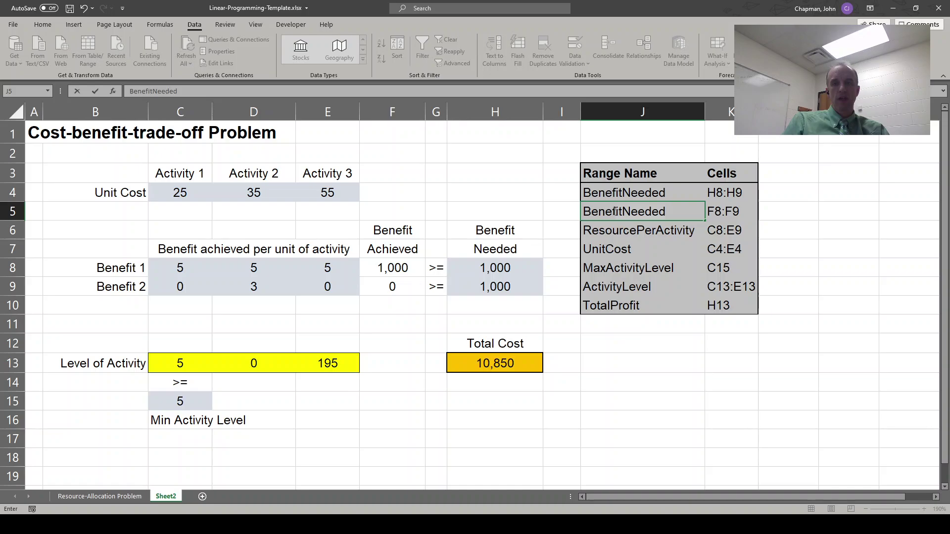
pyautogui.press('BackSpace')
pyautogui.press('BackSpace')
pyautogui.press('BackSpace')
pyautogui.press('BackSpace')
pyautogui.press('BackSpace')
pyautogui.press('BackSpace')
pyautogui.press('BackSpace')
pyautogui.press('BackSpace')
pyautogui.press('BackSpace')
pyautogui.press('BackSpace')
pyautogui.write('efitAchieved')
pyautogui.press('Return')
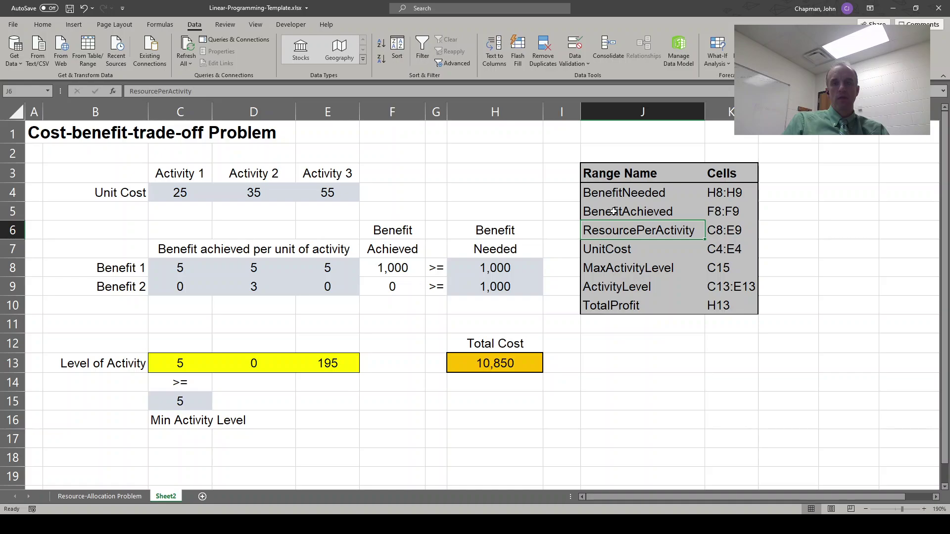
# Change the range name table entries in J6 to BenefitPerActivity and in J8 to MinActivityLevel.
pyautogui.write('Benefit')
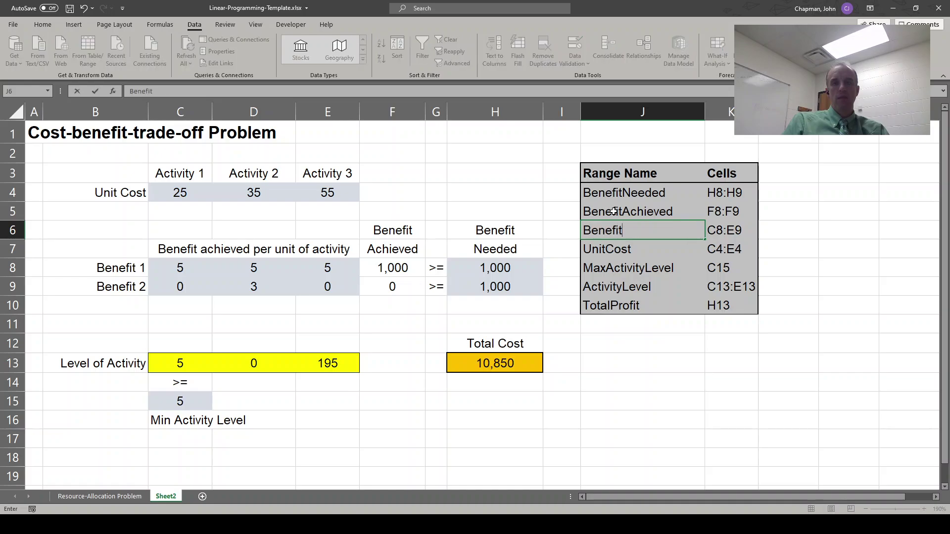
pyautogui.write('PerActivity')
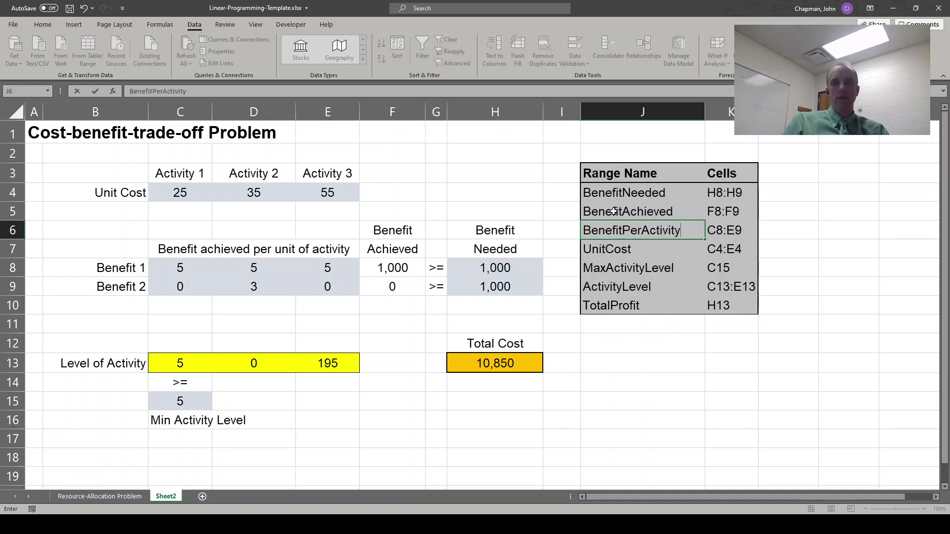
pyautogui.press('Return')
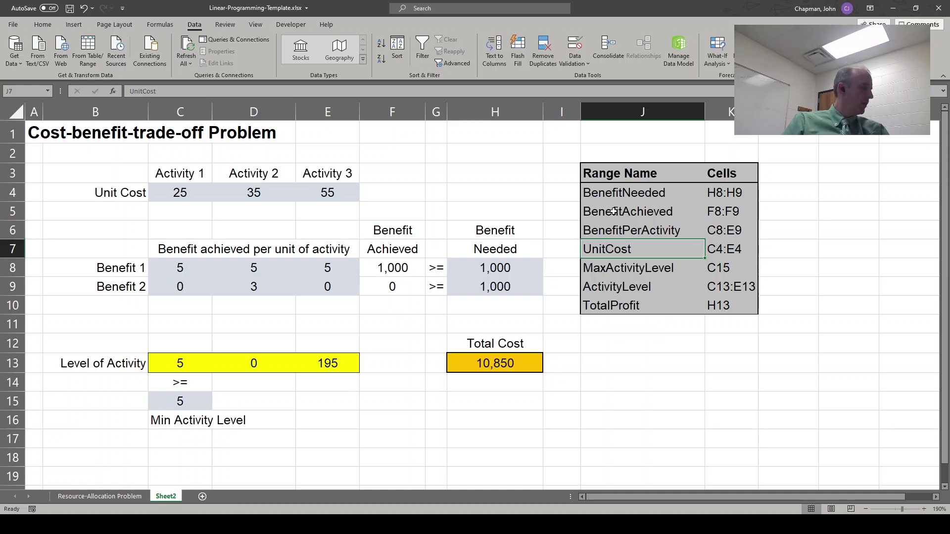
pyautogui.press('Return')
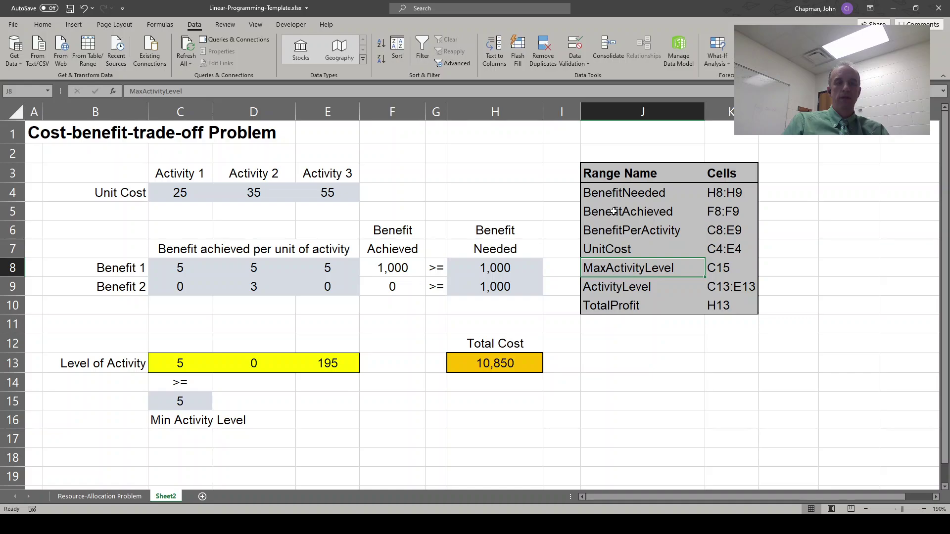
pyautogui.write('MinActivity')
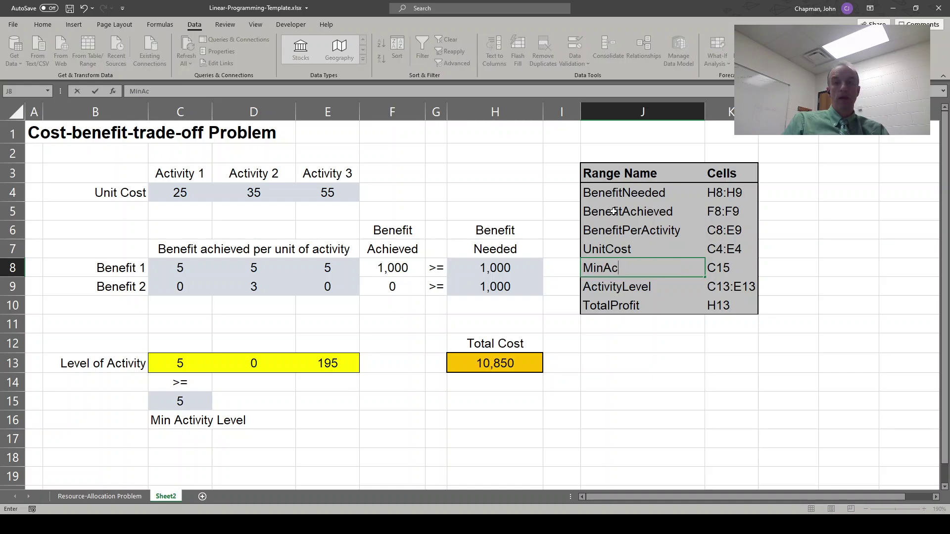
pyautogui.press('Return')
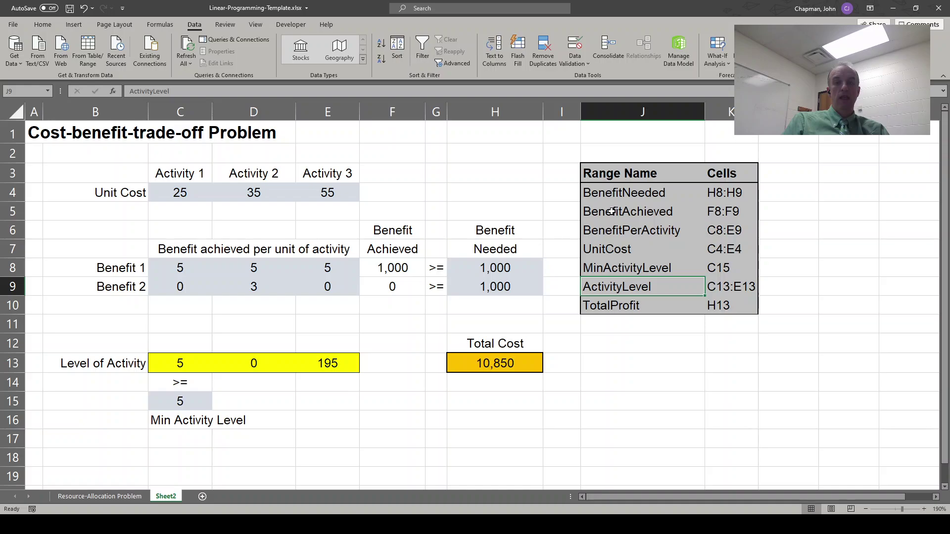
# Change the range name table entries in J9 to LevelOfActivity and in J10 to TotalCost.
pyautogui.write('LevelO')
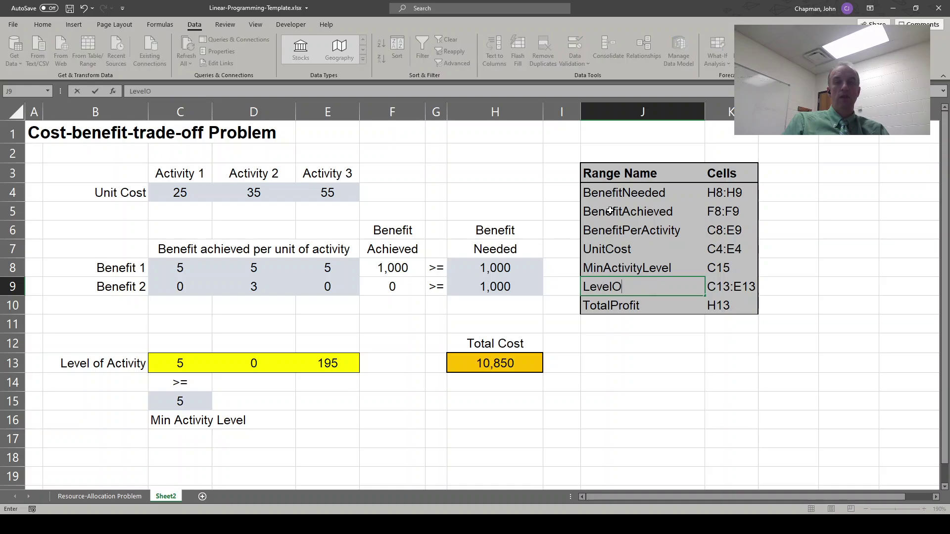
pyautogui.write('fActivity')
pyautogui.press('Return')
pyautogui.write('TotalCost')
pyautogui.press('Up')
pyautogui.press('Up')
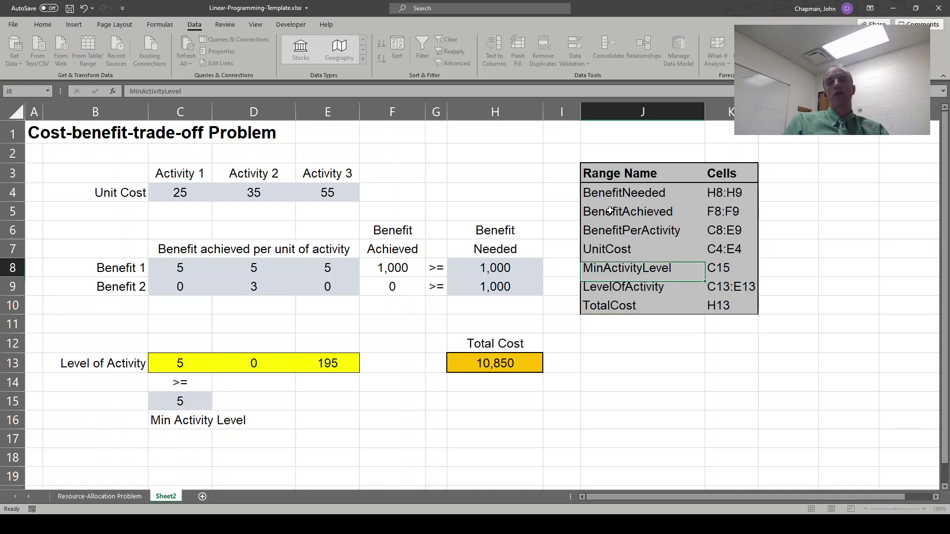
pyautogui.press('Up')
pyautogui.press('Up')
pyautogui.press('Up')
pyautogui.press('Up')
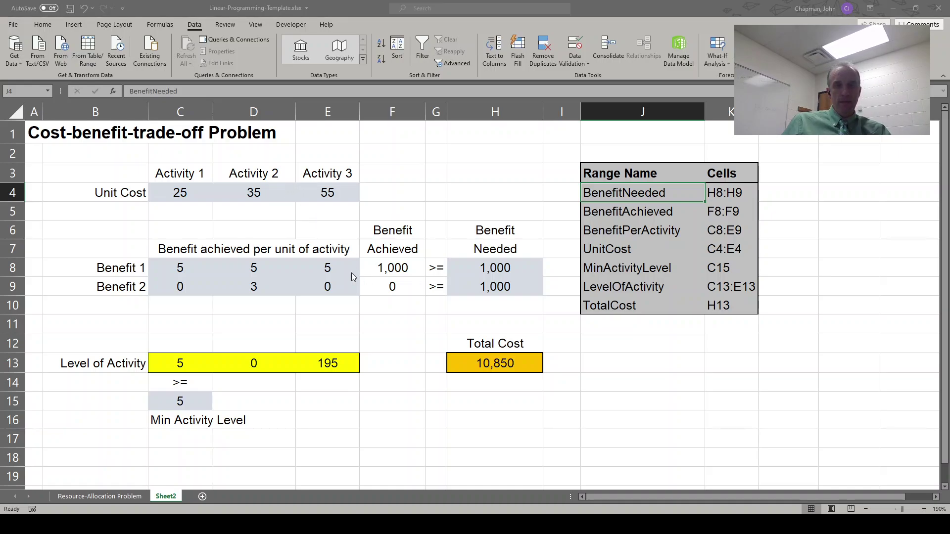
# Define the BenefitNeeded range name with the needed-benefit cells H8:H9 as its reference.
pyautogui.click(271, 176)
pyautogui.press('Left')
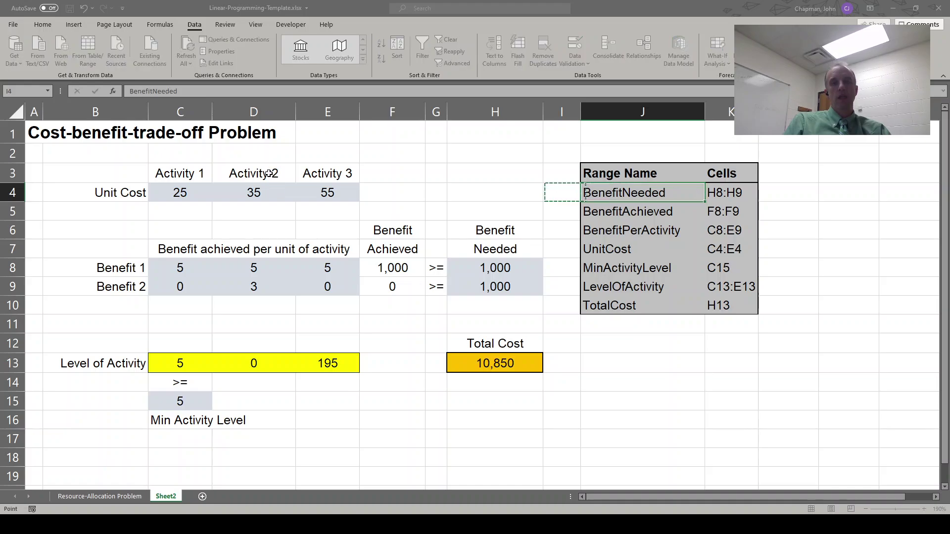
pyautogui.press('Left')
pyautogui.press('Down')
pyautogui.press('Down')
pyautogui.press('Down')
pyautogui.press('Down')
pyautogui.hotkey('shift', 'Down')
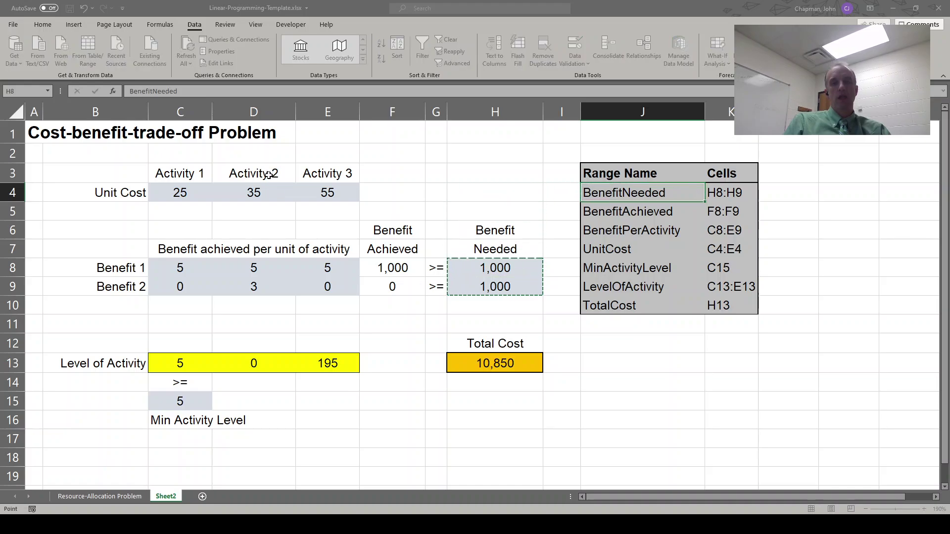
pyautogui.press('Escape')
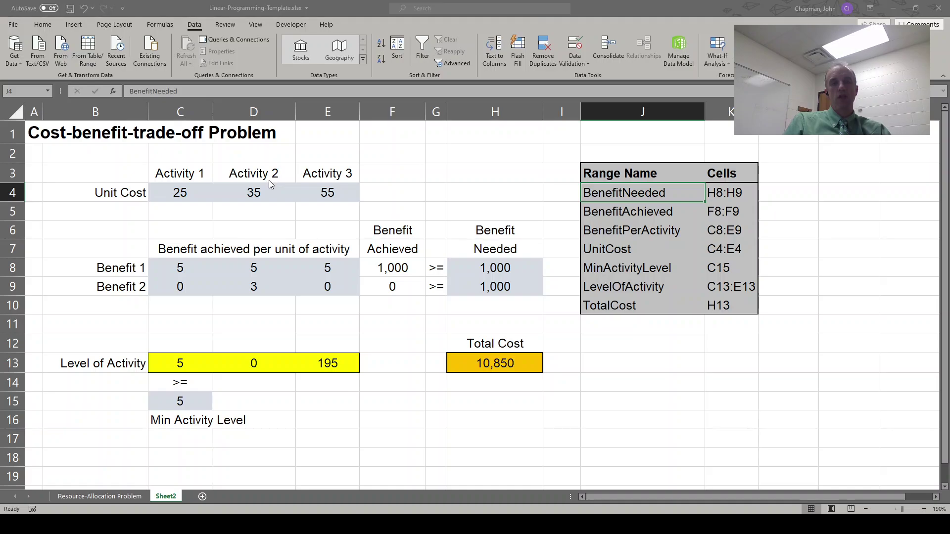
# Define the BenefitAchieved range name with the achieved-benefit cells F8:F9 as its reference.
pyautogui.press('Left')
pyautogui.press('Down')
pyautogui.press('Down')
pyautogui.press('Down')
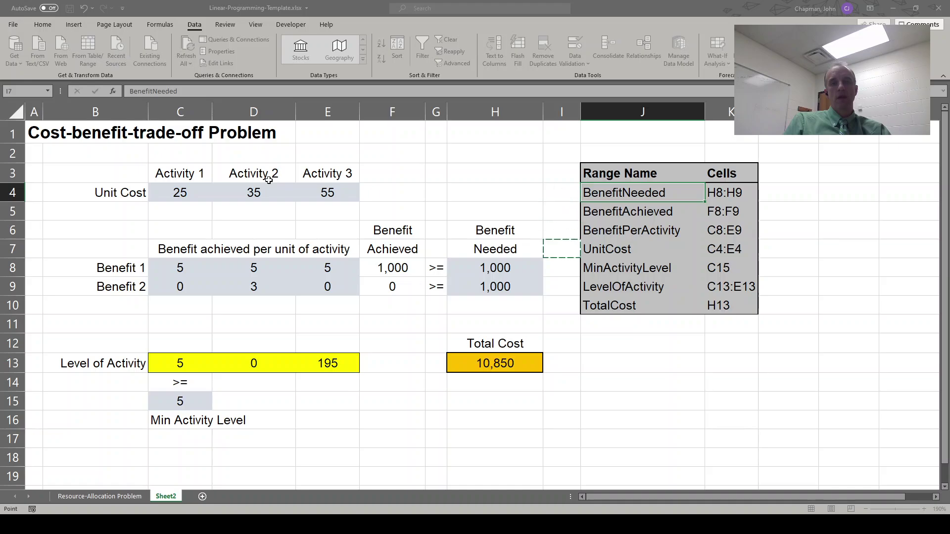
pyautogui.press('Left')
pyautogui.press('Left')
pyautogui.press('Left')
pyautogui.press('Down')
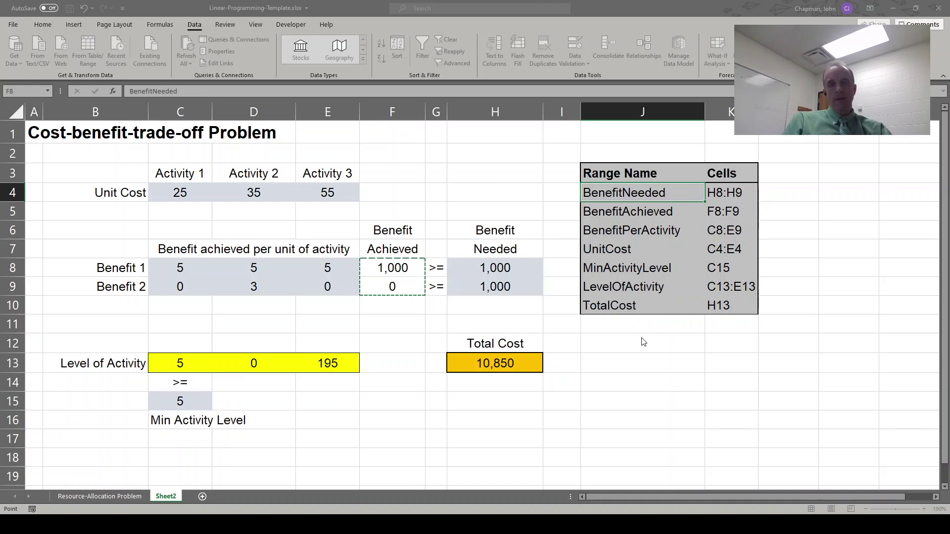
pyautogui.press('Escape')
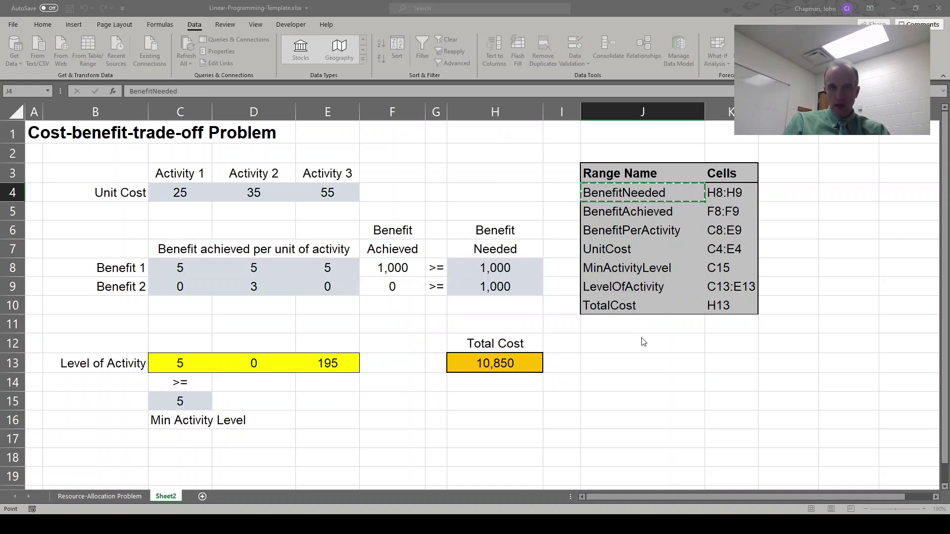
# Define the BenefitPerActivity range name with the per-unit benefit block C8:E9 as its reference.
pyautogui.press('Left')
pyautogui.press('Left')
pyautogui.press('Left')
pyautogui.press('Left')
pyautogui.press('Left')
pyautogui.press('Down')
pyautogui.press('Left')
pyautogui.press('Down')
pyautogui.press('Left')
pyautogui.press('Down')
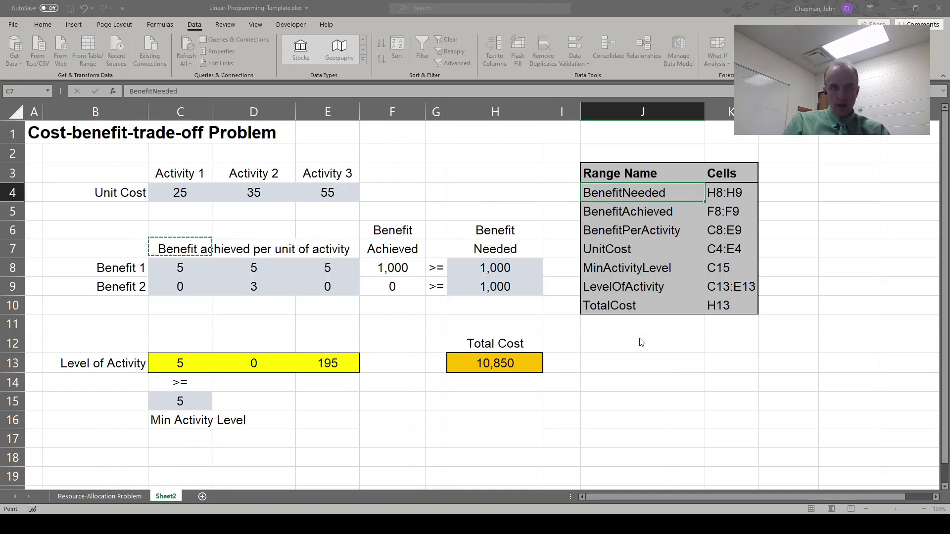
pyautogui.press('Down')
pyautogui.hotkey('shift', 'Right')
pyautogui.hotkey('shift', 'Right')
pyautogui.hotkey('shift', 'Down')
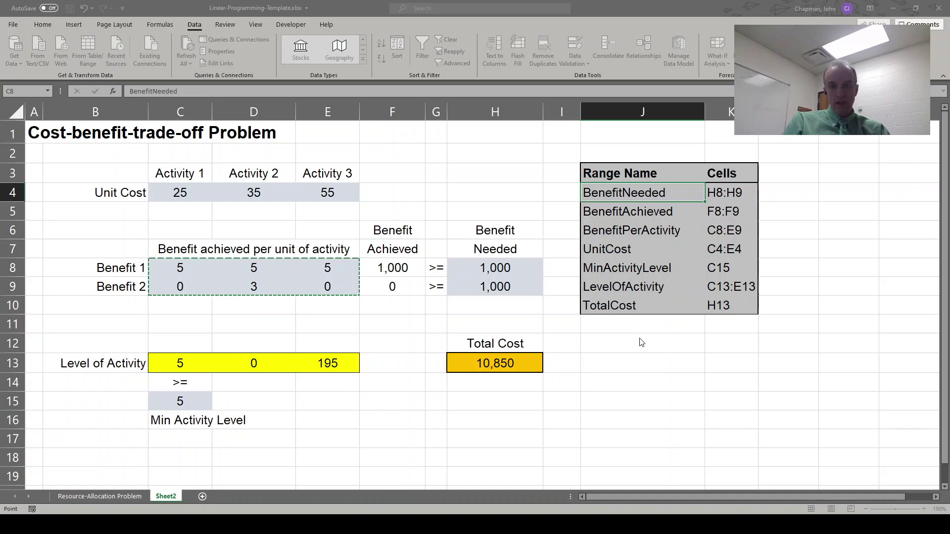
pyautogui.press('Return')
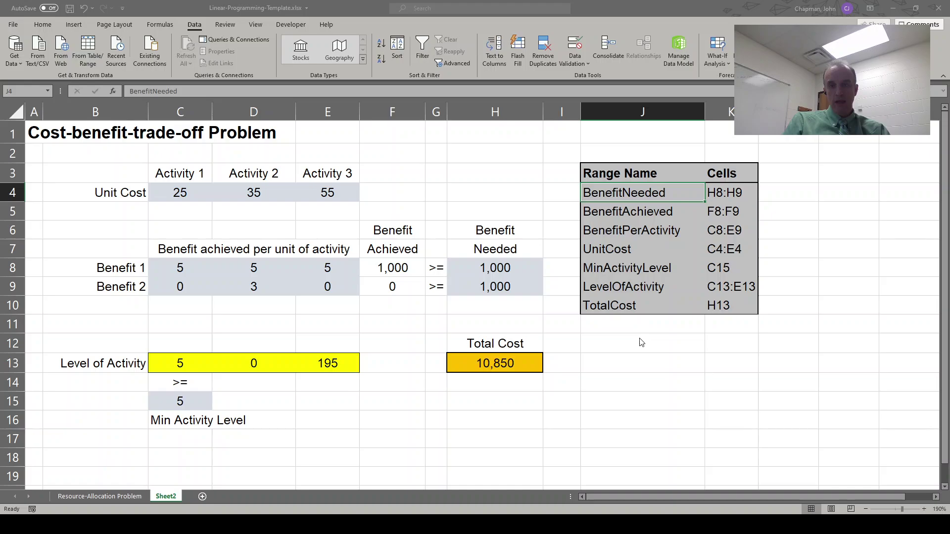
# Define the MinActivityLevel range name with the minimum level cell C15 as its reference.
pyautogui.click(641, 342)
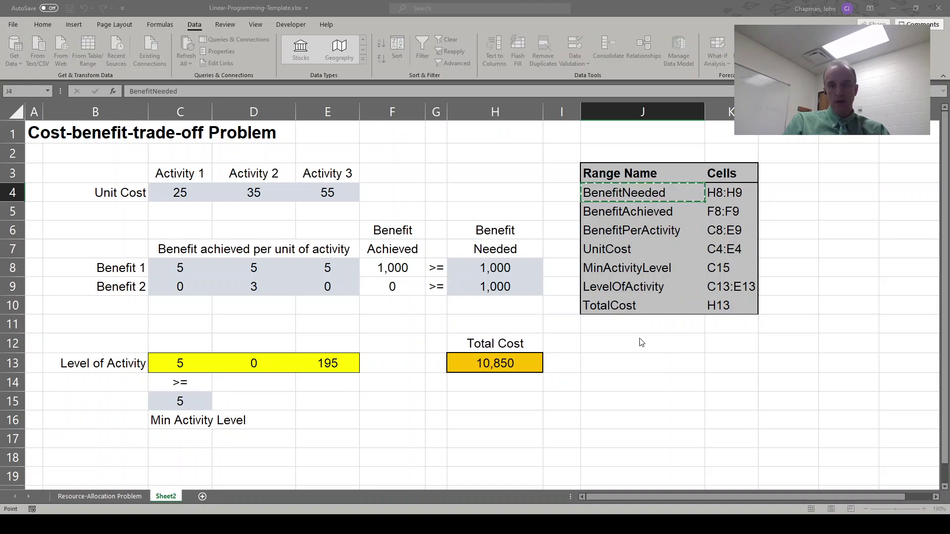
pyautogui.press('Left')
pyautogui.press('Left')
pyautogui.press('Left')
pyautogui.press('Left')
pyautogui.press('Left')
pyautogui.press('Left')
pyautogui.press('Left')
pyautogui.press('Left')
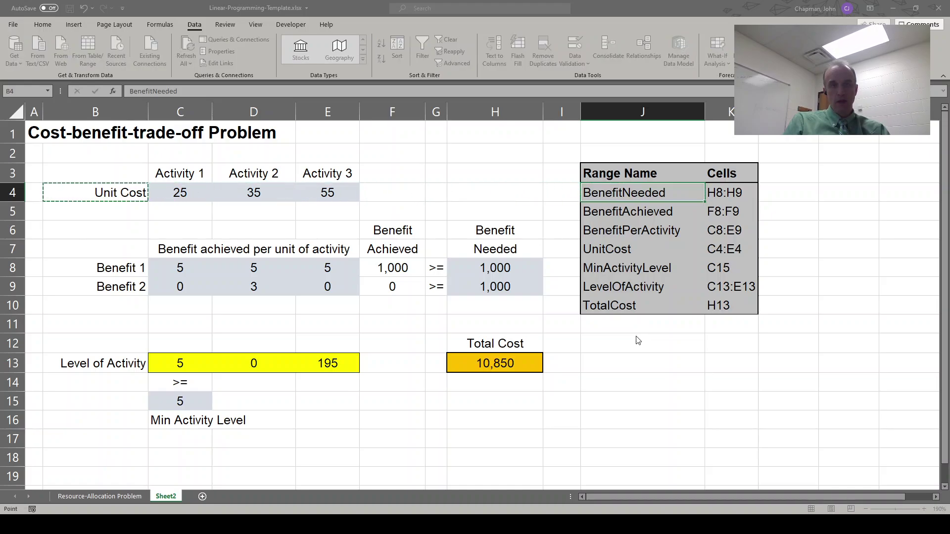
pyautogui.press('Right')
pyautogui.press('Down')
pyautogui.press('Down')
pyautogui.press('Down')
pyautogui.press('Down')
pyautogui.press('Down')
pyautogui.press('Down')
pyautogui.press('Down')
pyautogui.press('Down')
pyautogui.press('Down')
pyautogui.press('Down')
pyautogui.press('Down')
pyautogui.press('Down')
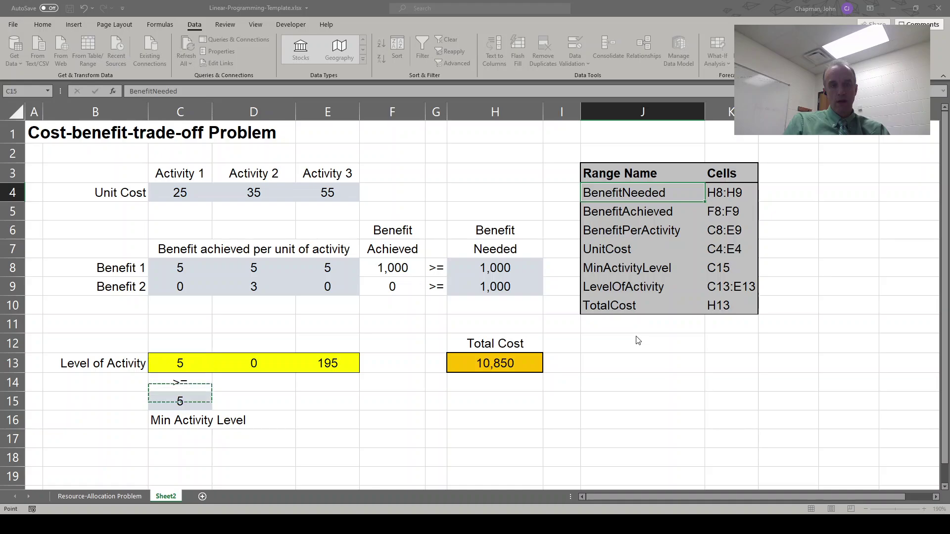
pyautogui.press('Up')
pyautogui.press('Escape')
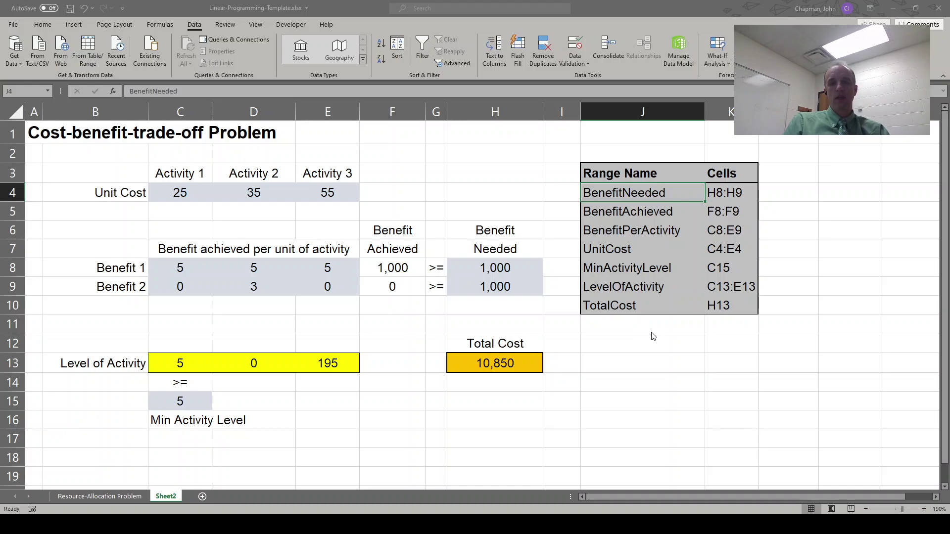
# Try to define the range name for the level of activity row with C13:E13 as its reference.
pyautogui.press('Left')
pyautogui.press('Down')
pyautogui.press('Left')
pyautogui.press('Down')
pyautogui.press('Down')
pyautogui.press('Down')
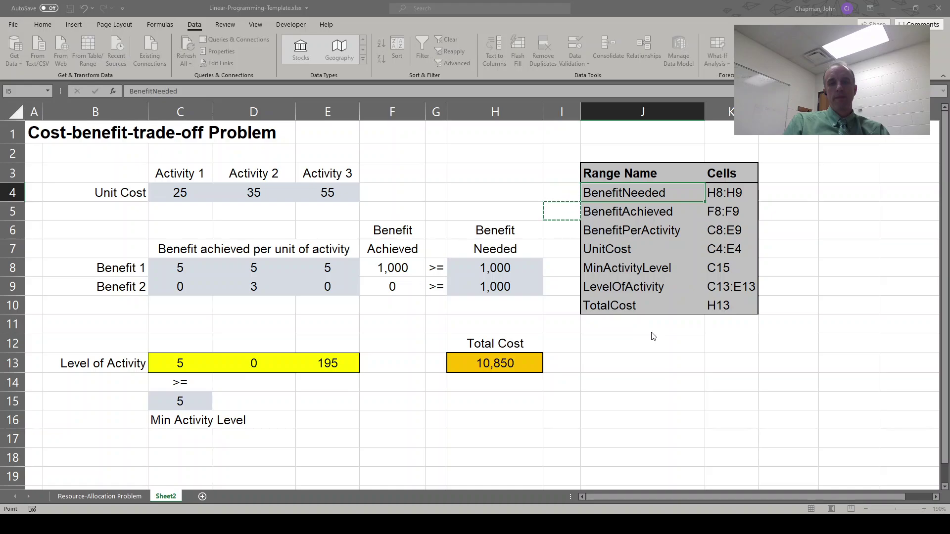
pyautogui.press('Down')
pyautogui.press('Down')
pyautogui.press('Down')
pyautogui.press('Down')
pyautogui.press('Down')
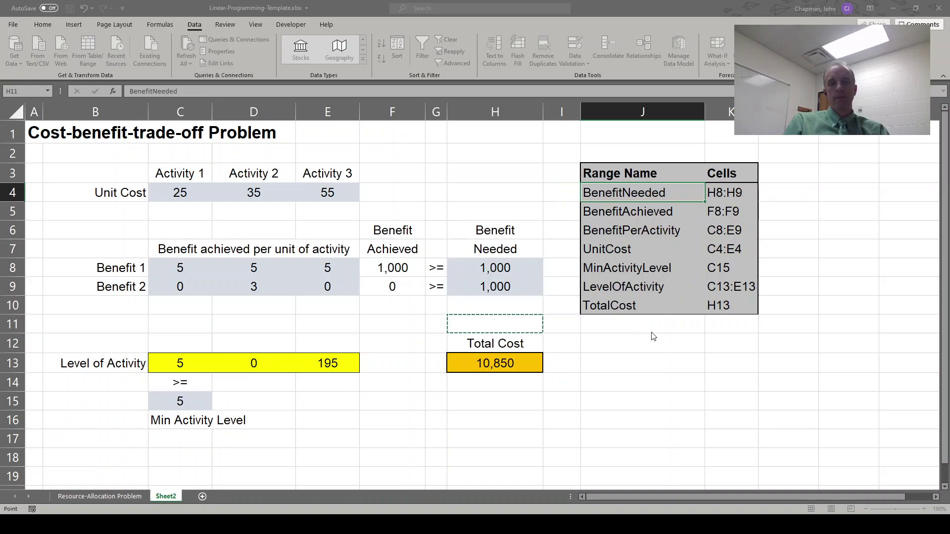
pyautogui.press('Left')
pyautogui.press('Left')
pyautogui.press('Left')
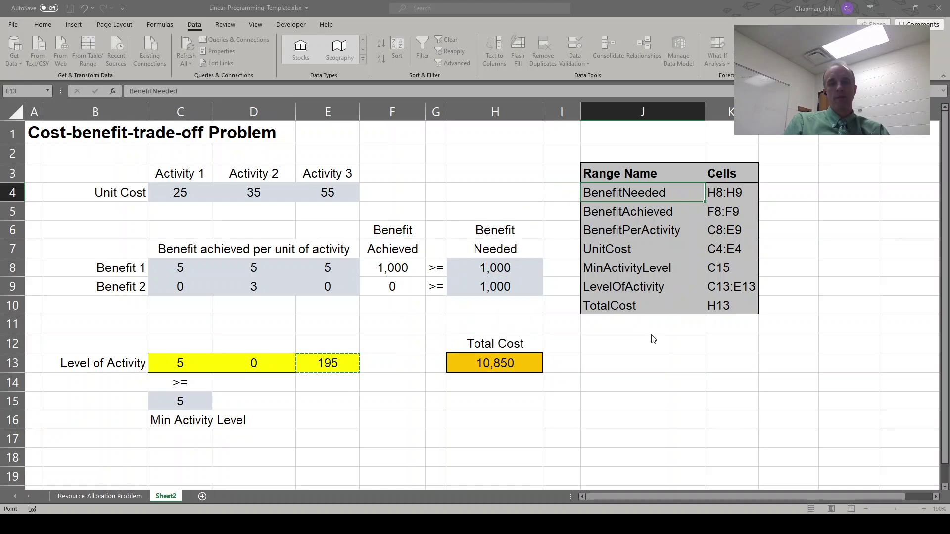
pyautogui.hotkey('shift', 'Left')
pyautogui.hotkey('shift', 'Left')
pyautogui.hotkey('shift', 'Left')
pyautogui.hotkey('shift', 'Right')
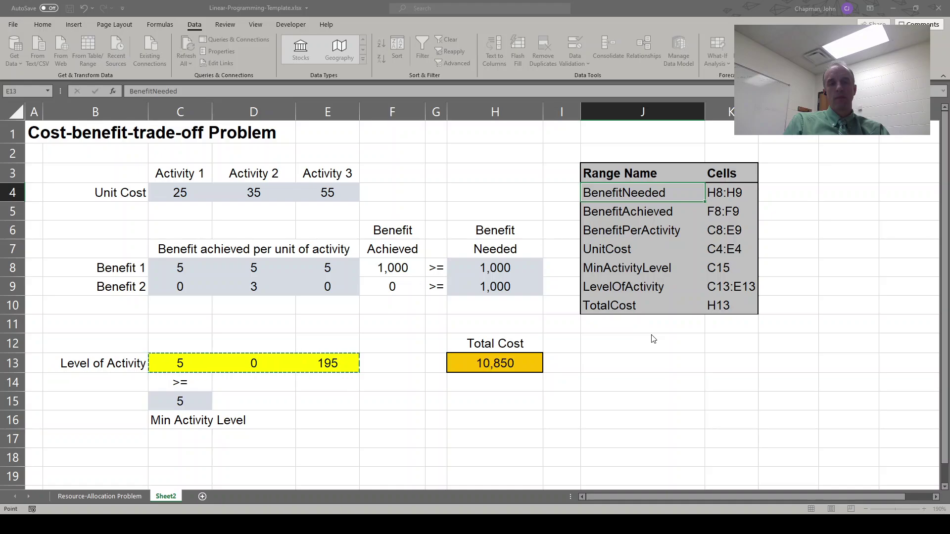
pyautogui.press('Return')
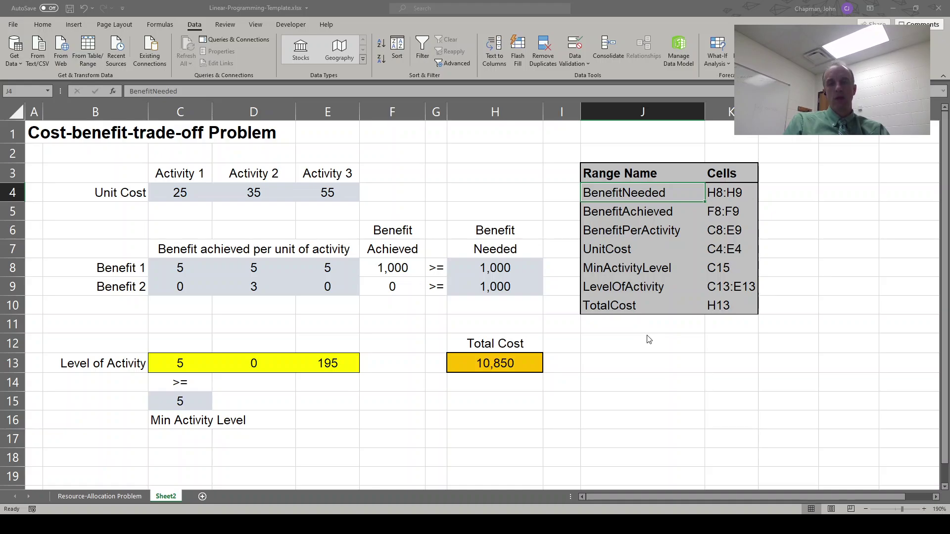
# Try again to assign the yellow activity level cells C13:E13 to their range name.
pyautogui.click(649, 339)
pyautogui.press('Left')
pyautogui.press('Left')
pyautogui.press('Left')
pyautogui.press('Left')
pyautogui.press('Left')
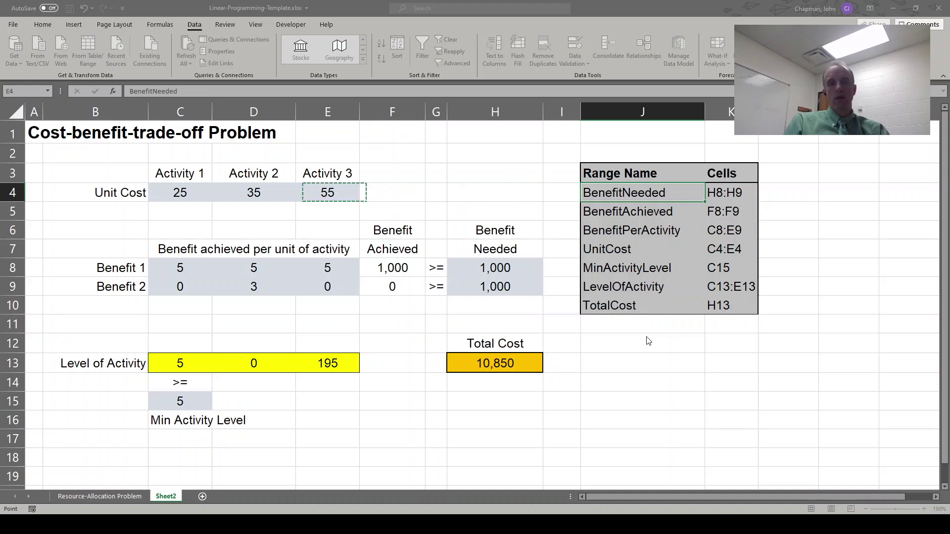
pyautogui.press('Down')
pyautogui.press('Down')
pyautogui.press('Down')
pyautogui.press('Down')
pyautogui.press('Down')
pyautogui.press('Down')
pyautogui.press('Down')
pyautogui.press('Down')
pyautogui.press('Down')
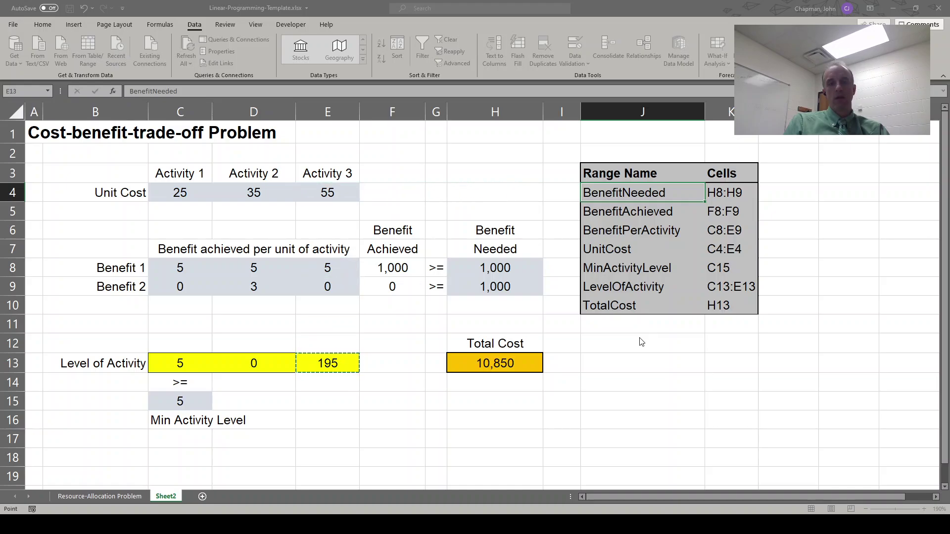
pyautogui.press('Left')
pyautogui.press('Left')
pyautogui.hotkey('shift', 'Right')
pyautogui.hotkey('shift', 'Right')
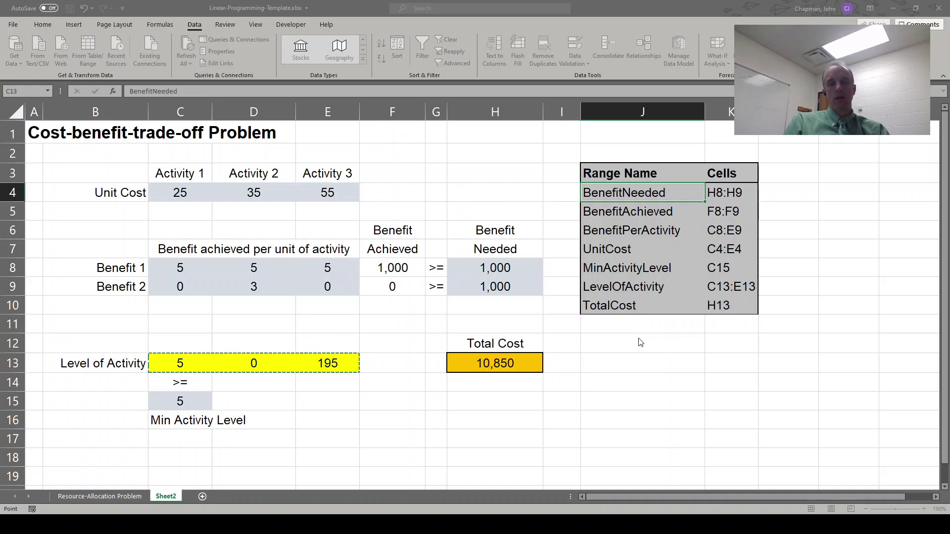
pyautogui.press('Tab')
pyautogui.press('Return')
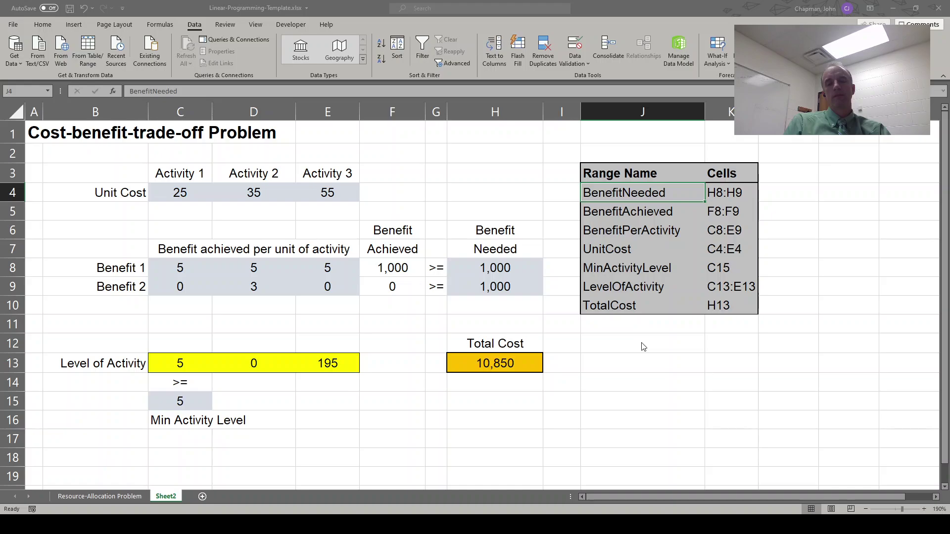
# Define the LevelOfActivity range name with the yellow cells C13:E13 as its reference.
pyautogui.click(643, 347)
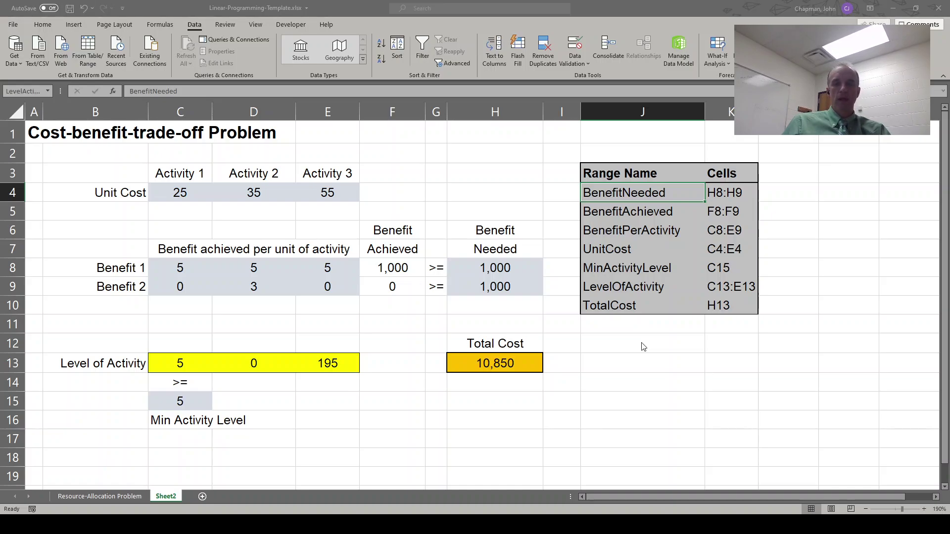
pyautogui.click(239, 490)
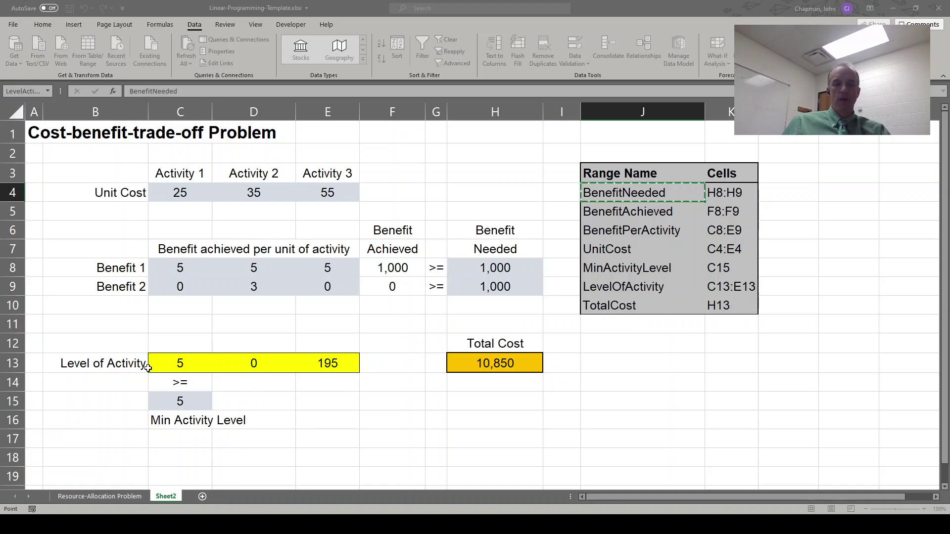
pyautogui.moveTo(173, 365); pyautogui.dragTo(325, 361)
pyautogui.press('Return')
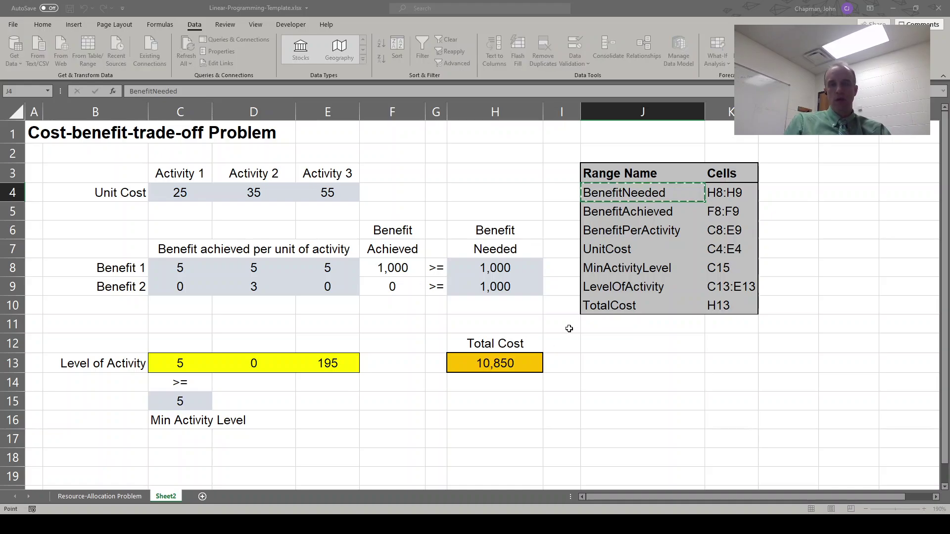
# Define the TotalCost range name with the total cost cell H13 as its reference.
pyautogui.press('Left')
pyautogui.press('Down')
pyautogui.press('Down')
pyautogui.press('Down')
pyautogui.press('Down')
pyautogui.press('Down')
pyautogui.press('Down')
pyautogui.press('Down')
pyautogui.press('Down')
pyautogui.press('Down')
pyautogui.press('Down')
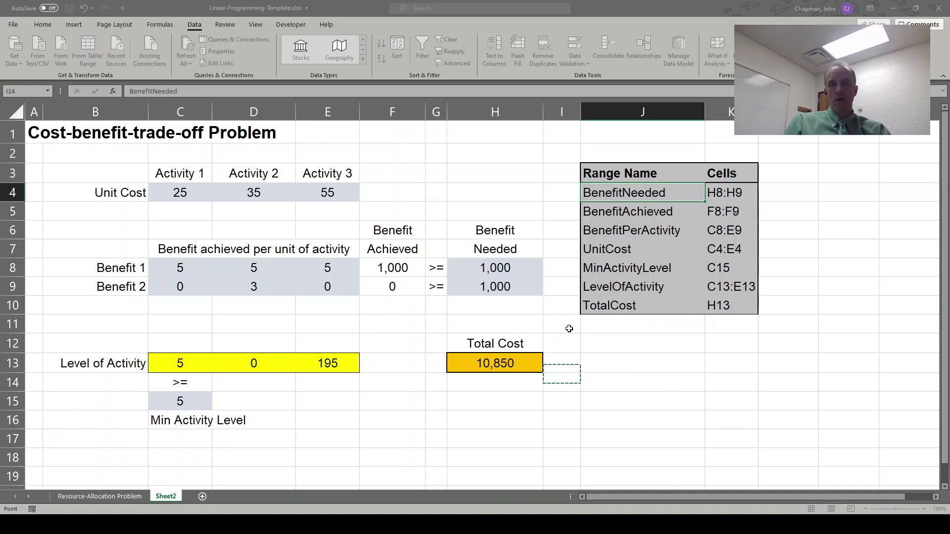
pyautogui.press('Left')
pyautogui.press('Up')
pyautogui.press('Escape')
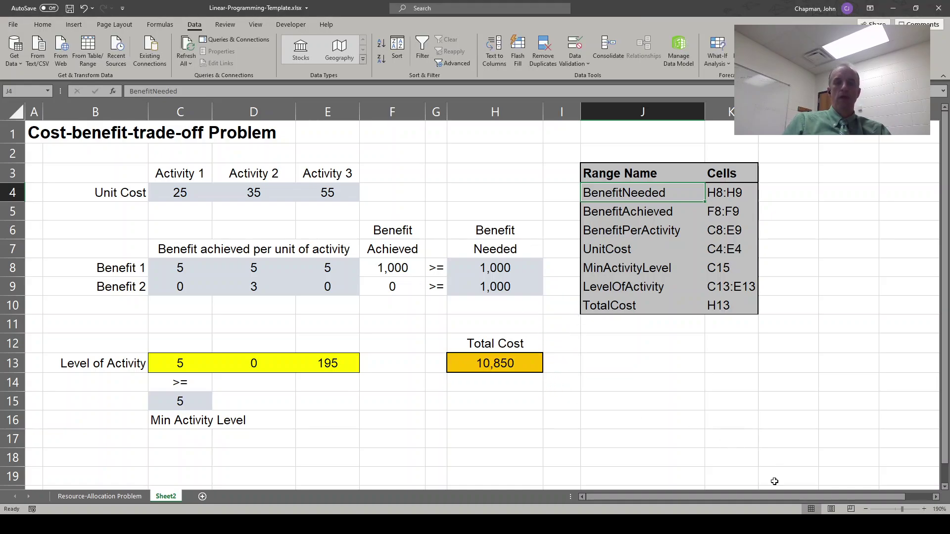
# Rename the Sheet2 worksheet as Cost-benefit-trade-off Problem and save the workbook.
pyautogui.hotkey('alt', 'h')
pyautogui.write('orCost-')
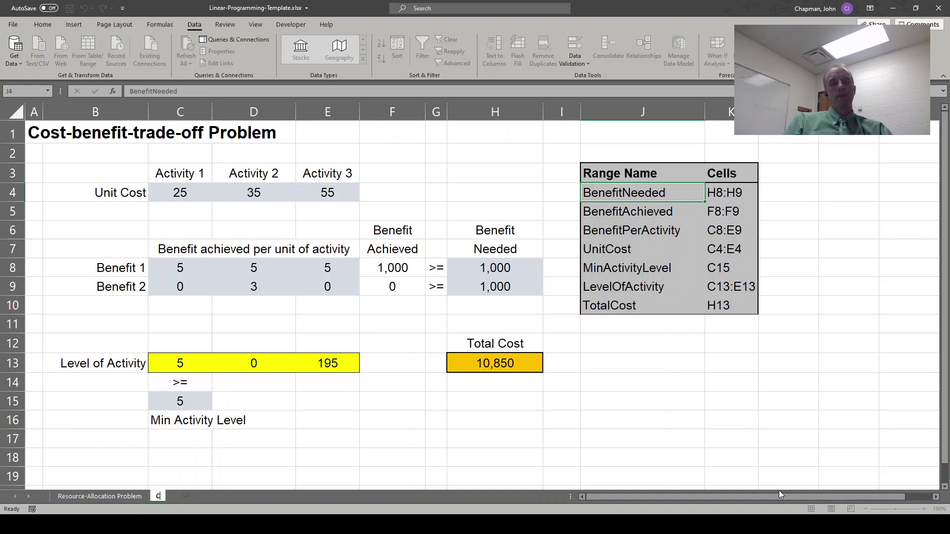
pyautogui.write('benefi')
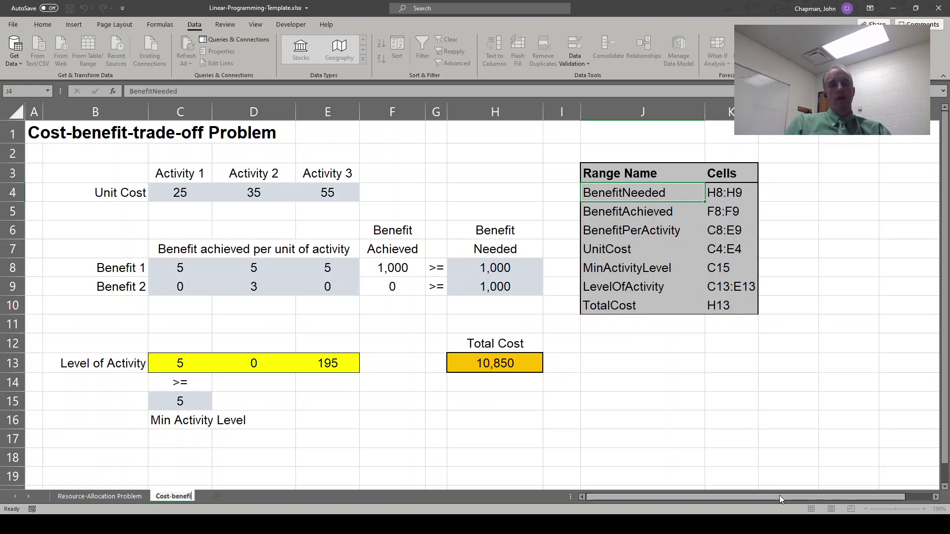
pyautogui.write('t-trade-off')
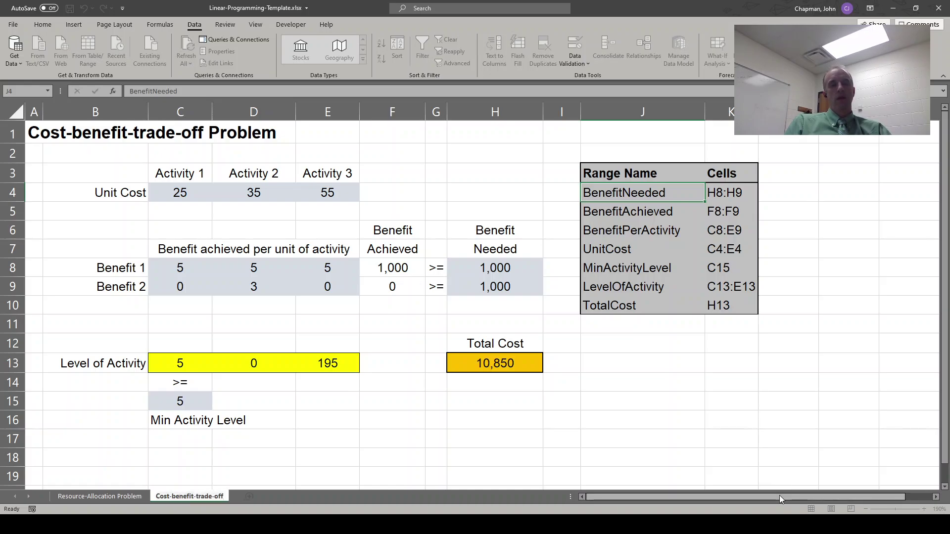
pyautogui.write(' Problem')
pyautogui.press('Return')
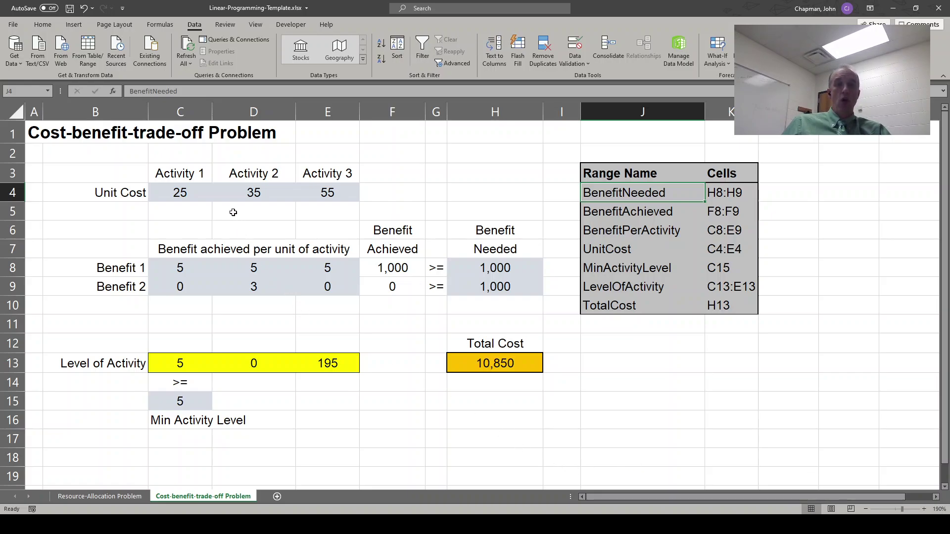
pyautogui.click(70, 9)
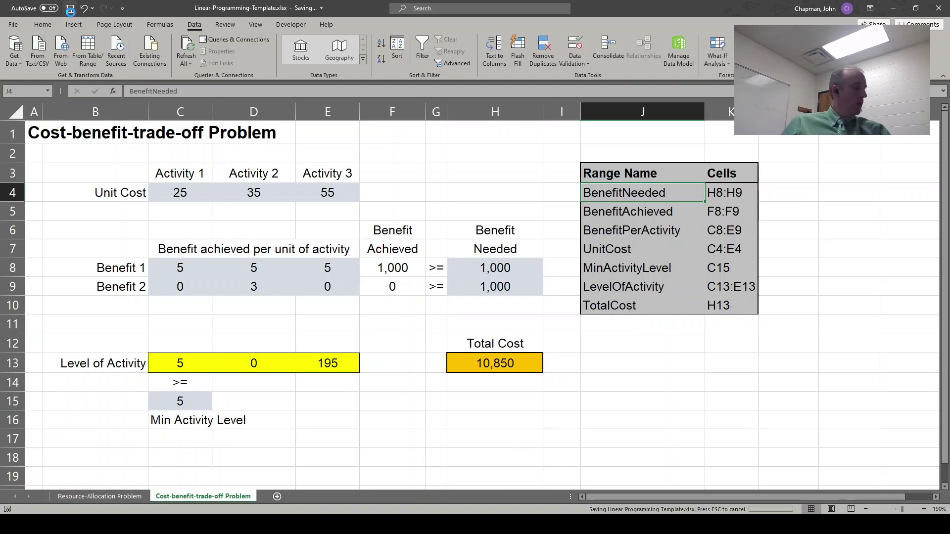
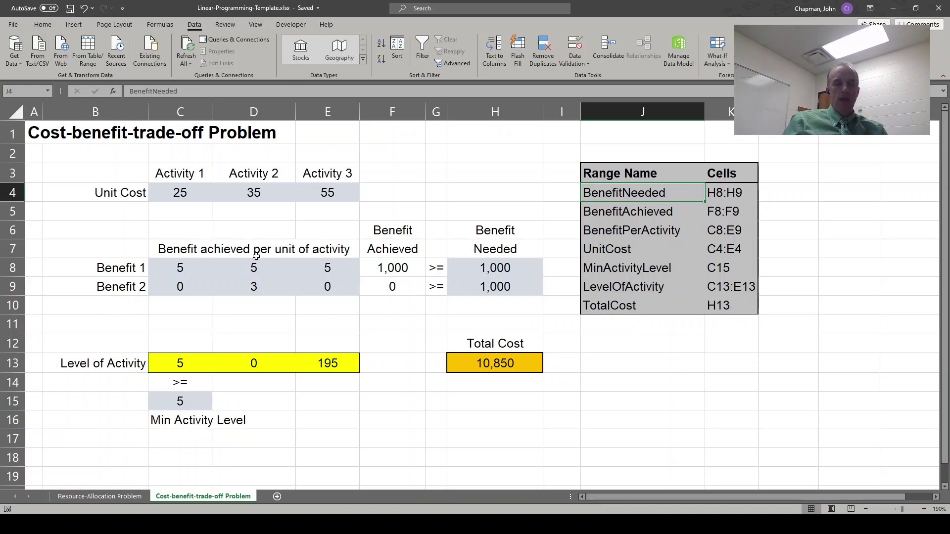
# Set the unit costs of Activities 1, 2 and 3 to 1300, 600 and 500 in C4:E4.
pyautogui.click(180, 193)
pyautogui.write('1300')
pyautogui.hotkey('ctrl', 'Return')
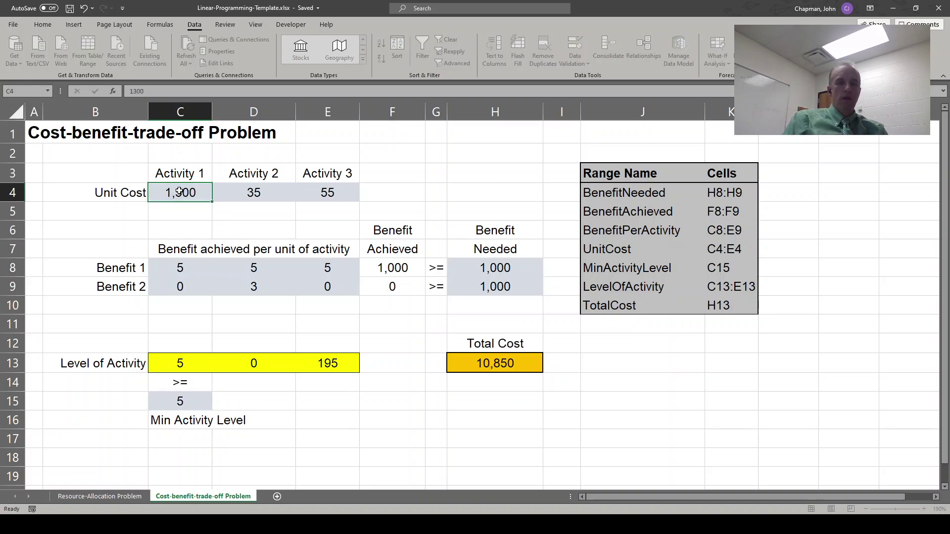
pyautogui.press('Right')
pyautogui.write('600')
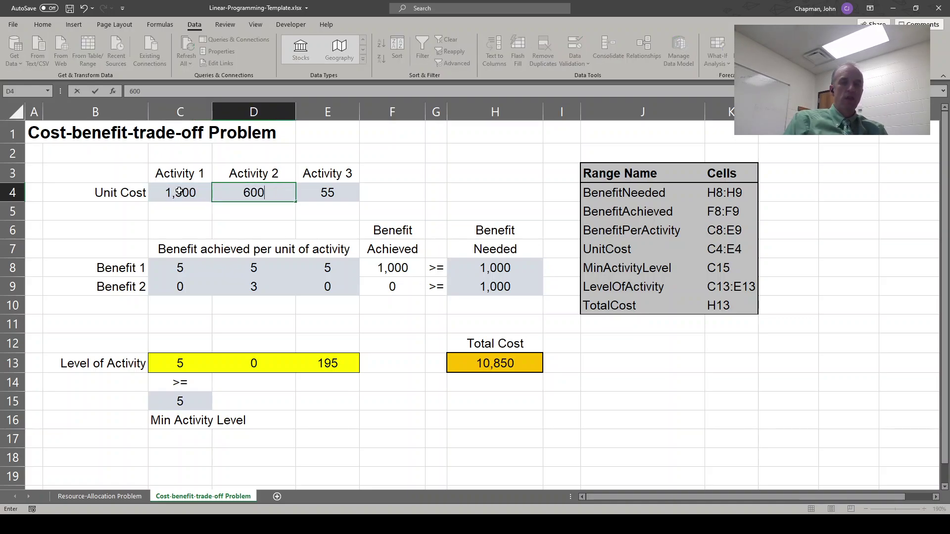
pyautogui.press('Tab')
pyautogui.write('500')
pyautogui.press('Return')
# Set the Benefit 1 achieved per unit of Activities 1, 2 and 3 to 1.2, 0.1 and 0 in C8:E8.
pyautogui.press('Return')
pyautogui.press('Down')
pyautogui.press('Down')
pyautogui.press('Left')
pyautogui.press('Left')
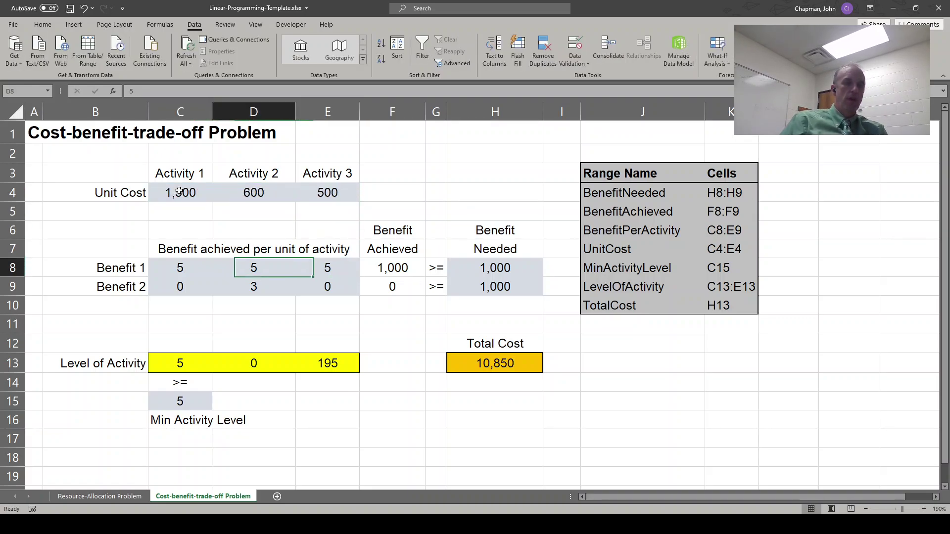
pyautogui.write('1')
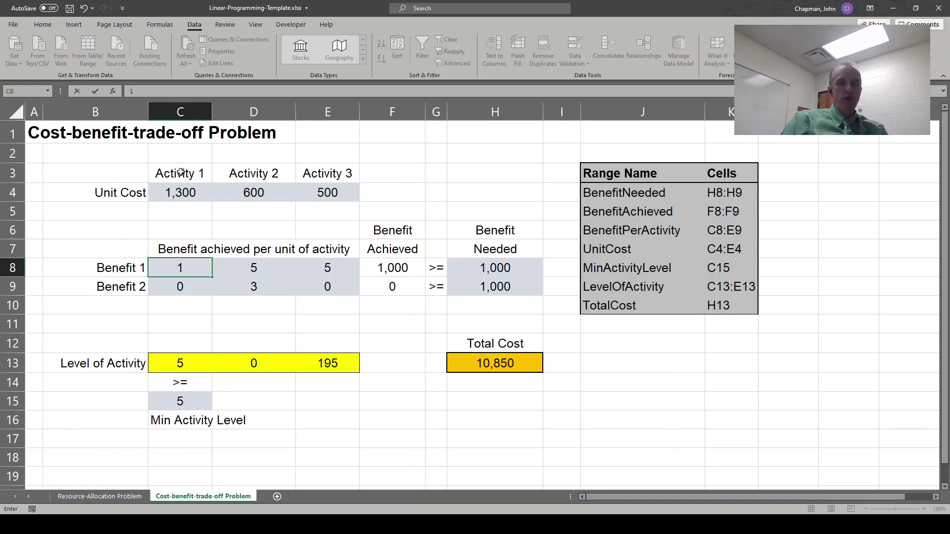
pyautogui.write(',2')
pyautogui.press('Tab')
pyautogui.press('Left')
pyautogui.write('1.2')
pyautogui.press('Tab')
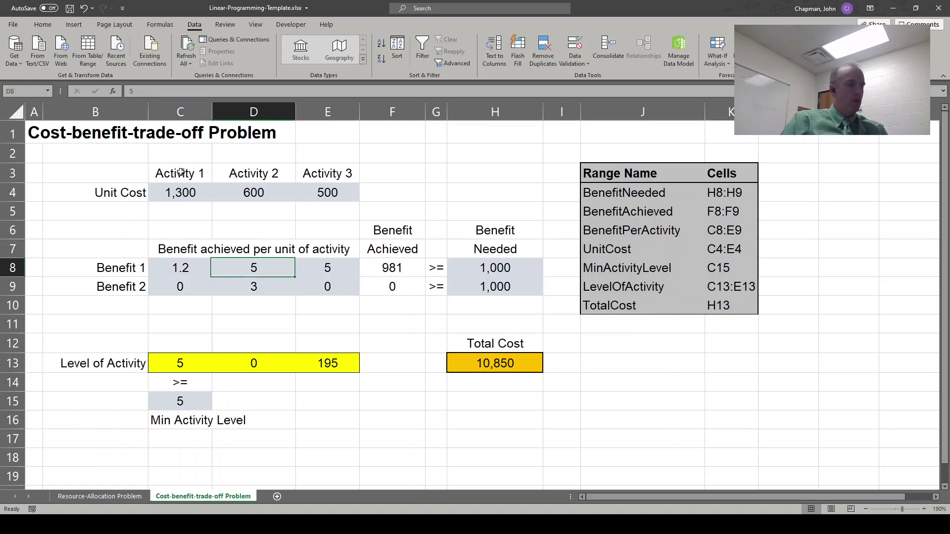
pyautogui.write('.1')
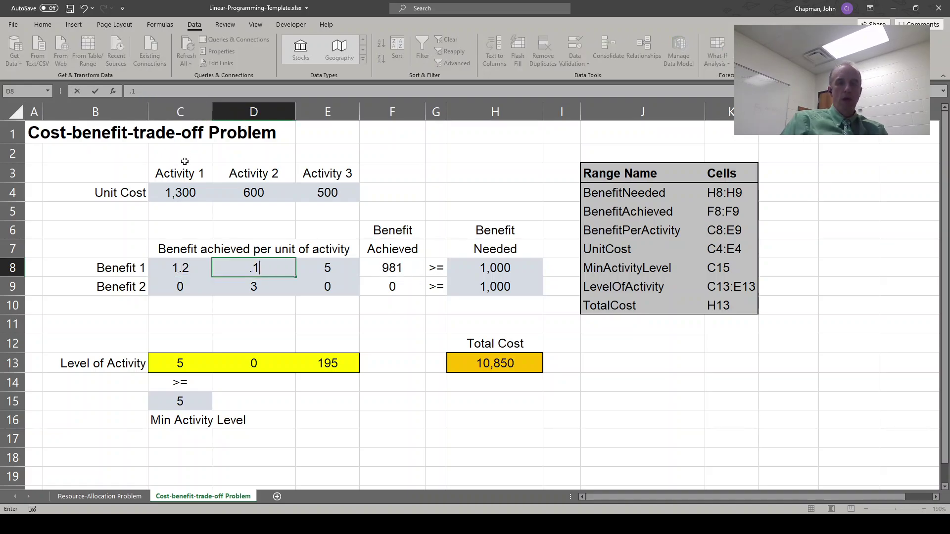
pyautogui.press('Tab')
pyautogui.write('0')
pyautogui.press('Return')
# Set the Benefit 2 achieved per unit of Activities 1, 2 and 3 to 0.5, 0.2 and 0.2 in C9:E9.
pyautogui.press('Left')
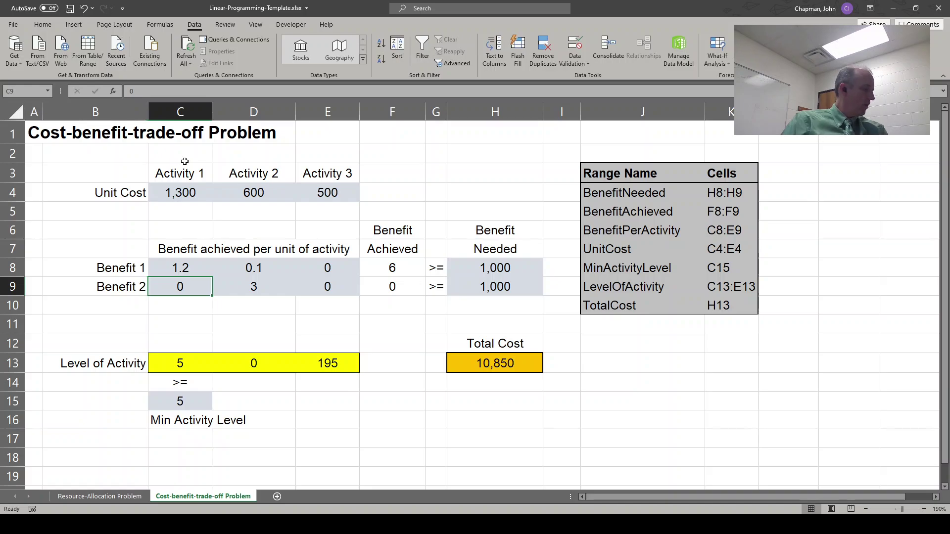
pyautogui.write('.5')
pyautogui.press('Tab')
pyautogui.write('.2')
pyautogui.press('Tab')
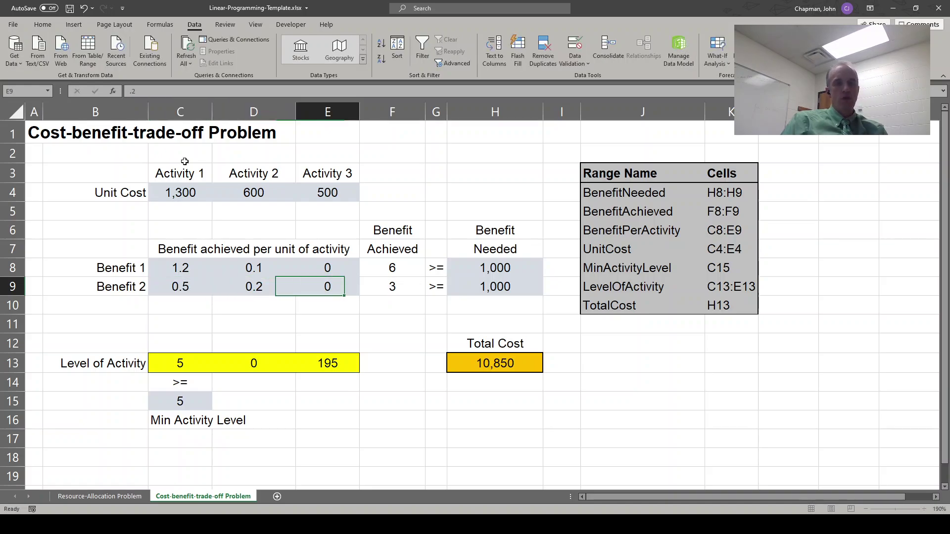
pyautogui.write('.2')
pyautogui.press('Tab')
# Set the benefit needed to 5 for both Benefit 1 and Benefit 2 in H8:H9.
pyautogui.press('Up')
pyautogui.press('Right')
pyautogui.press('Right')
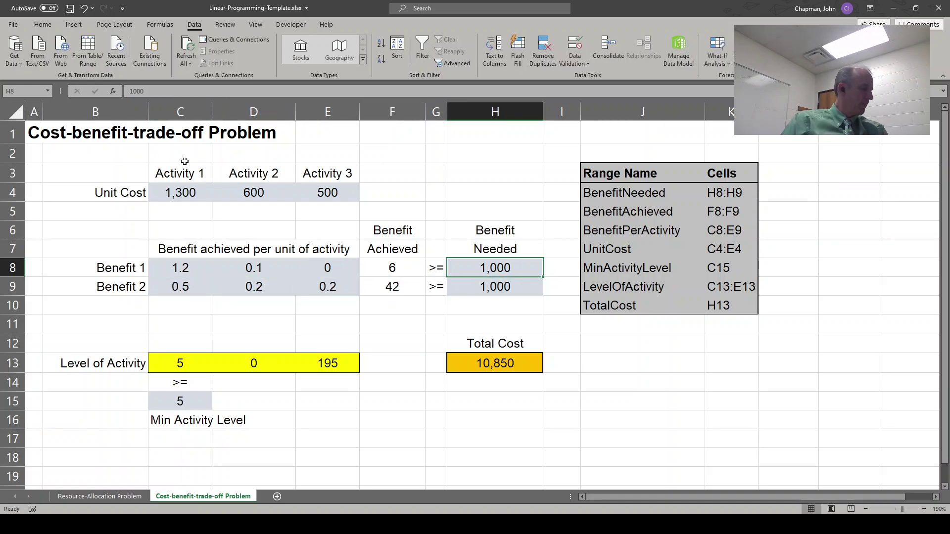
pyautogui.write('5')
pyautogui.press('Return')
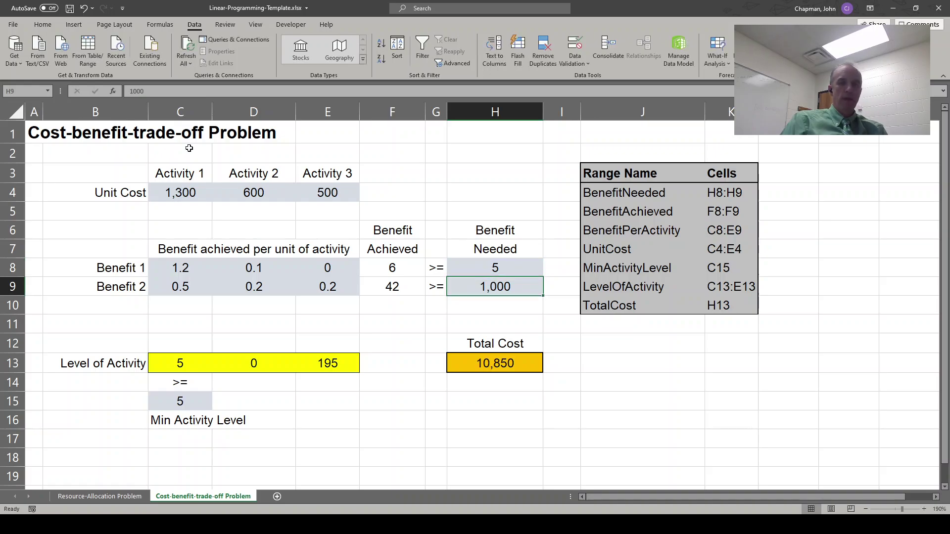
pyautogui.write('5')
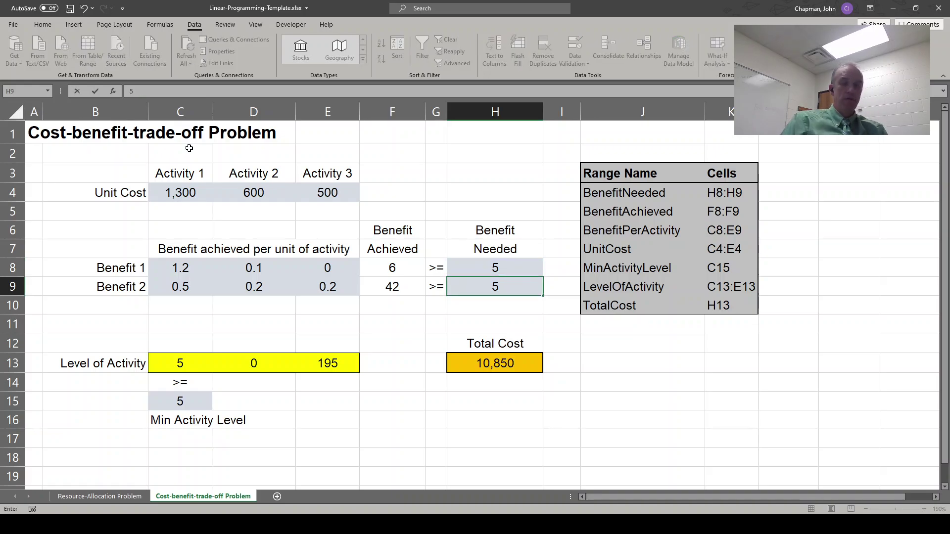
pyautogui.press('Return')
pyautogui.press('Down')
pyautogui.press('Down')
pyautogui.press('Down')
pyautogui.press('Left')
pyautogui.press('Left')
pyautogui.press('Left')
pyautogui.press('Left')
pyautogui.press('Left')
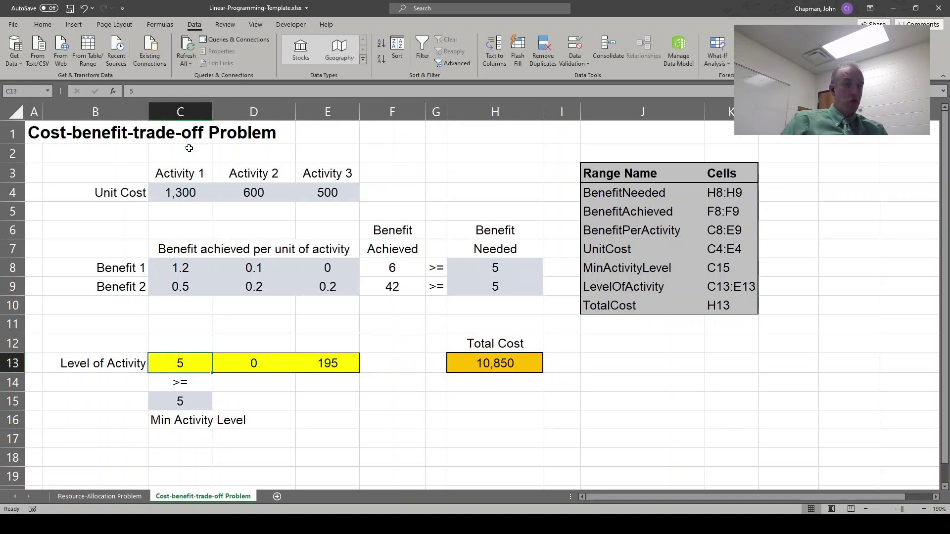
pyautogui.press('Down')
pyautogui.press('Down')
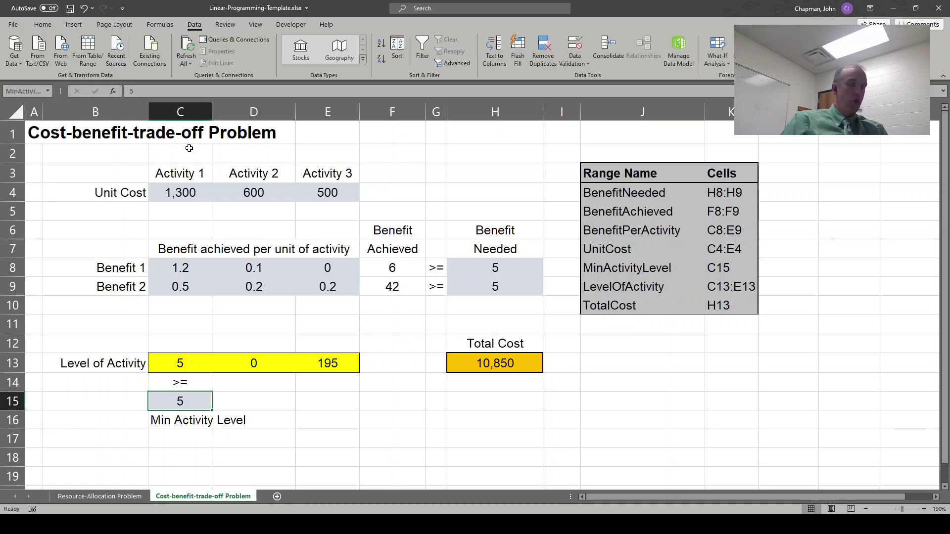
pyautogui.press('Up')
pyautogui.write('<=')
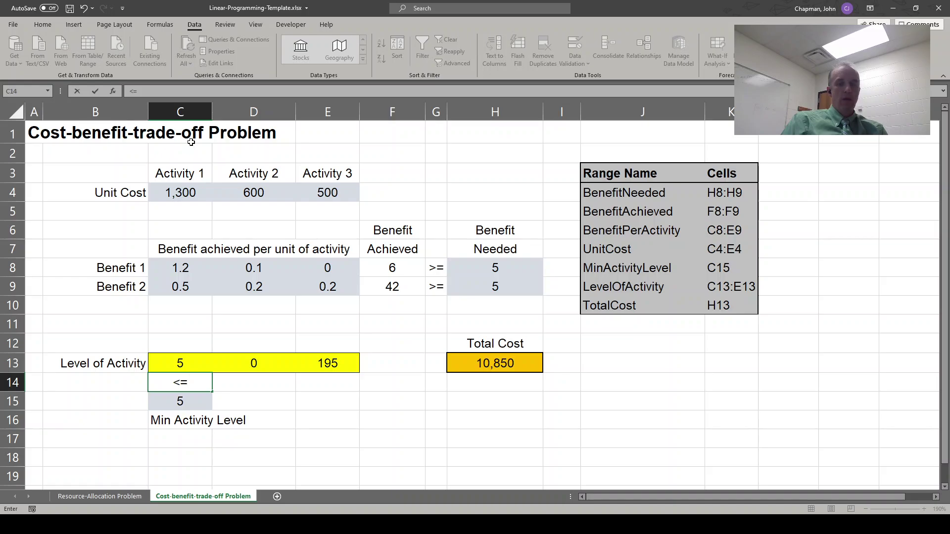
pyautogui.press('Escape')
# Set up Solver with the total cost cell H13 as objective and the level of activity cells C13:E13 as variable cells.
pyautogui.press('Up')
pyautogui.press('Right')
pyautogui.press('Right')
pyautogui.press('Right')
pyautogui.press('Right')
pyautogui.press('Right')
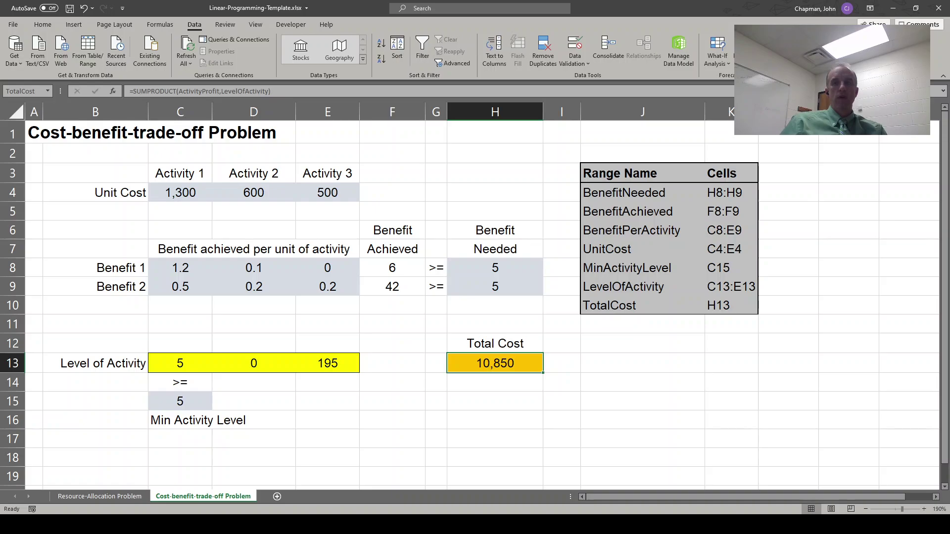
pyautogui.click(883, 43)
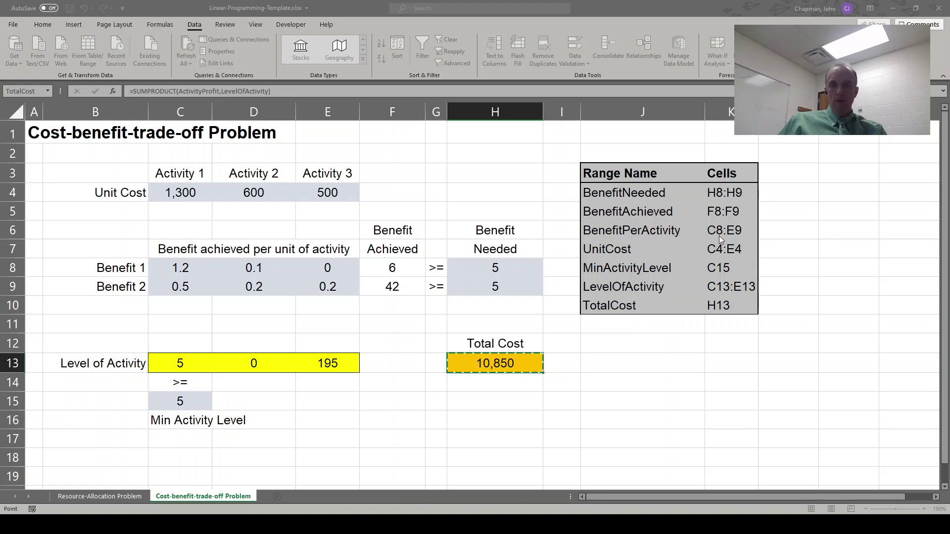
pyautogui.press('Escape')
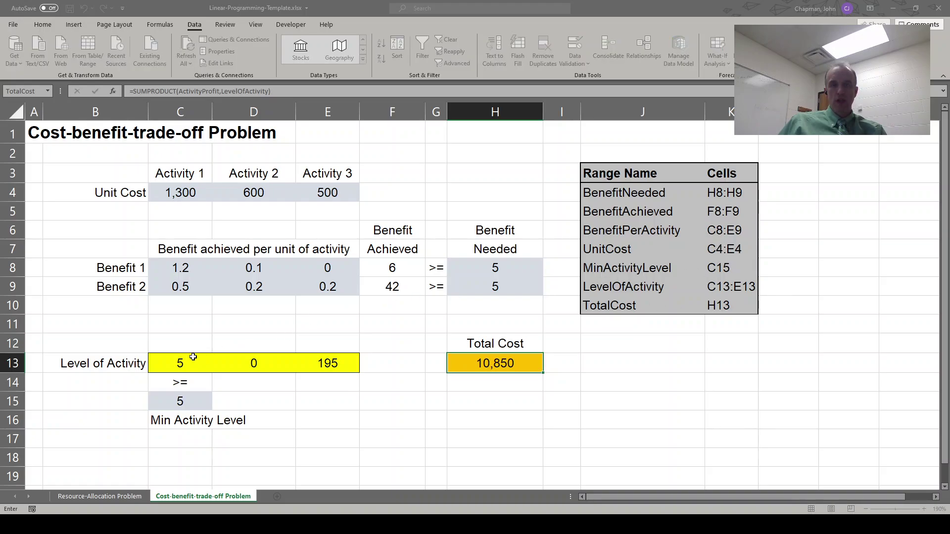
pyautogui.moveTo(193, 356); pyautogui.dragTo(299, 365)
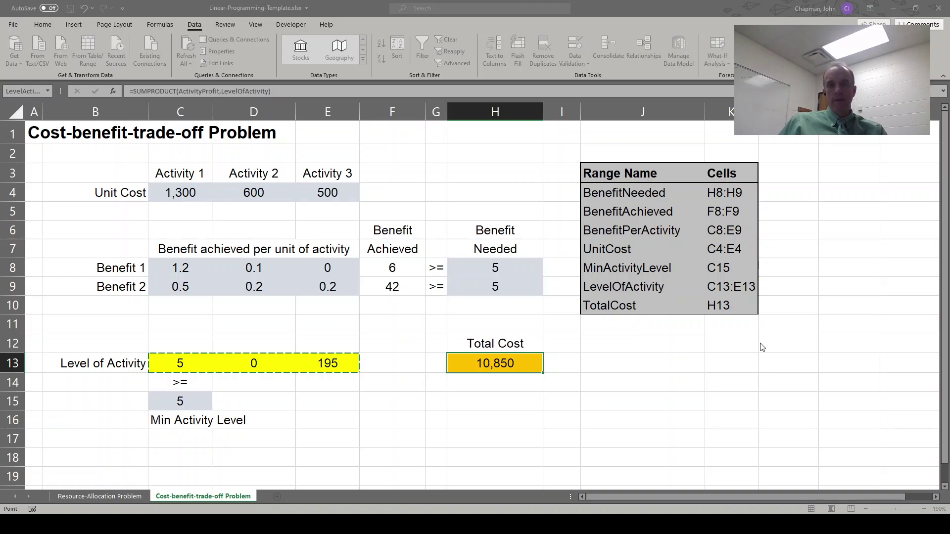
# Add a Solver constraint requiring the benefit achieved F8:F9 to be >= the benefit needed H8:H9.
pyautogui.moveTo(382, 270); pyautogui.dragTo(382, 280)
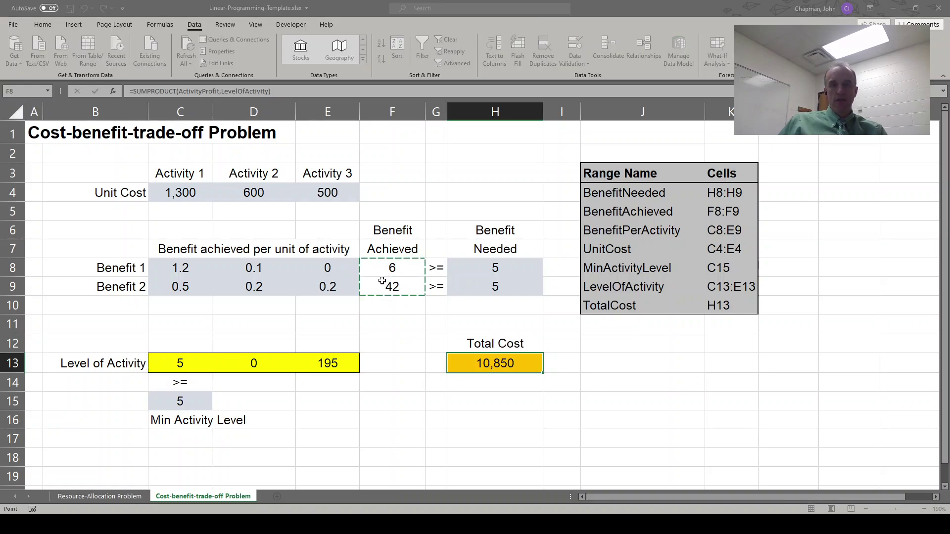
pyautogui.click(655, 374)
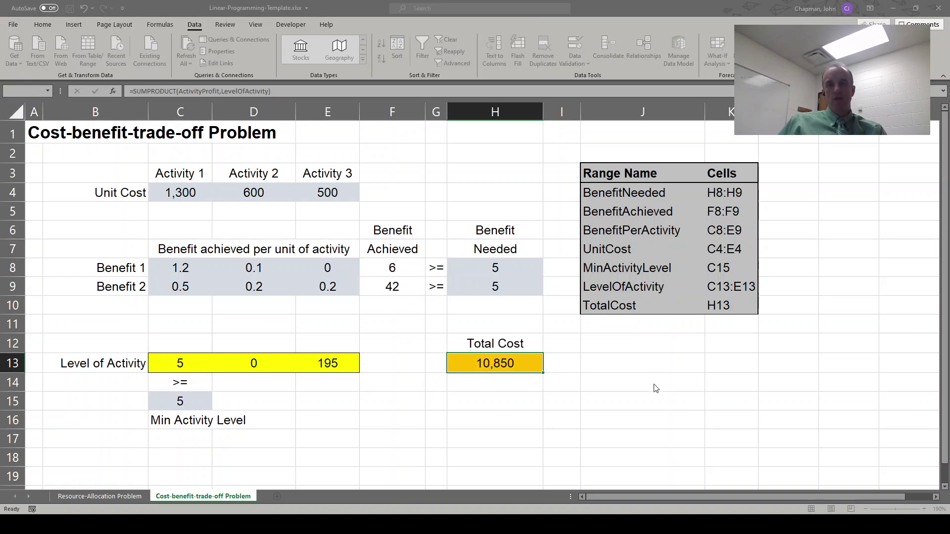
pyautogui.moveTo(519, 272); pyautogui.dragTo(517, 290)
pyautogui.click(517, 290)
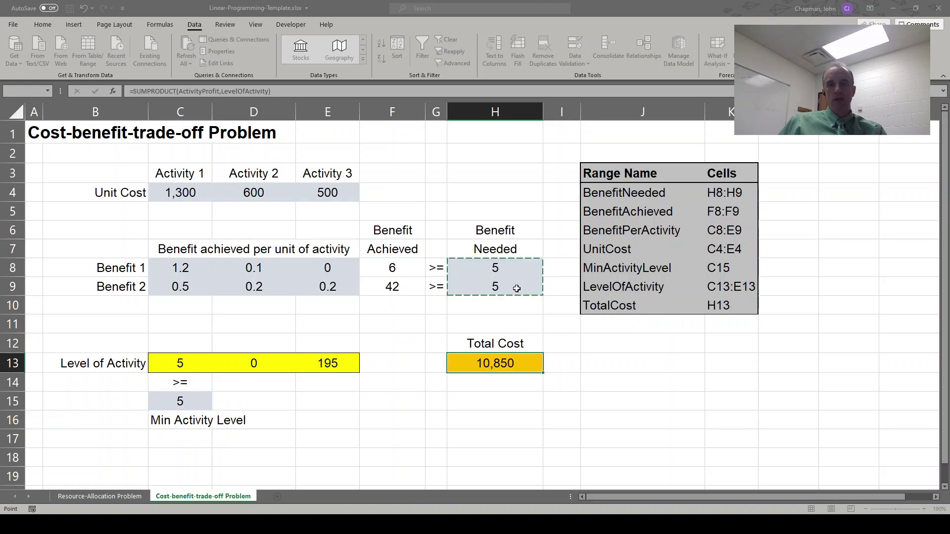
pyautogui.click(592, 389)
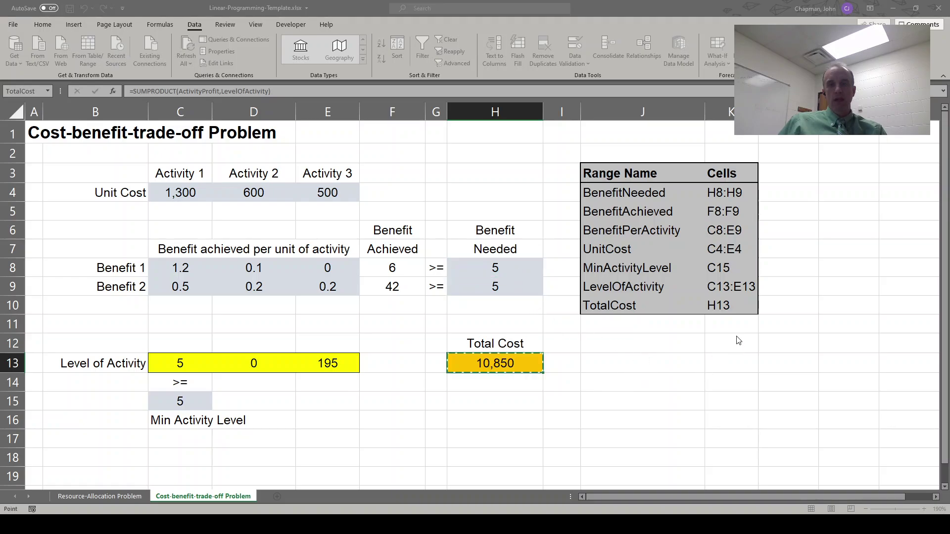
# Add a Solver constraint requiring Activity 1's level C13 to be >= the minimum level C15, and solve the model.
pyautogui.click(194, 364)
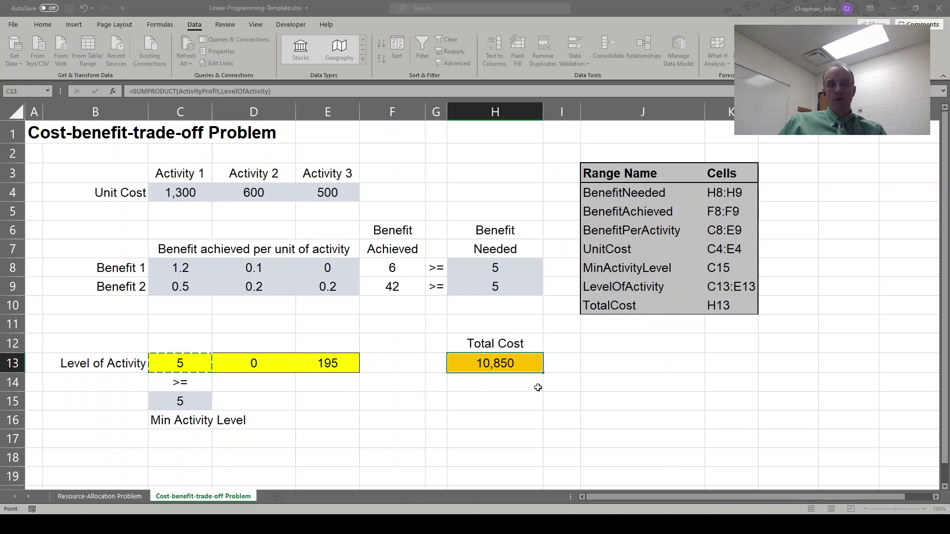
pyautogui.click(664, 373)
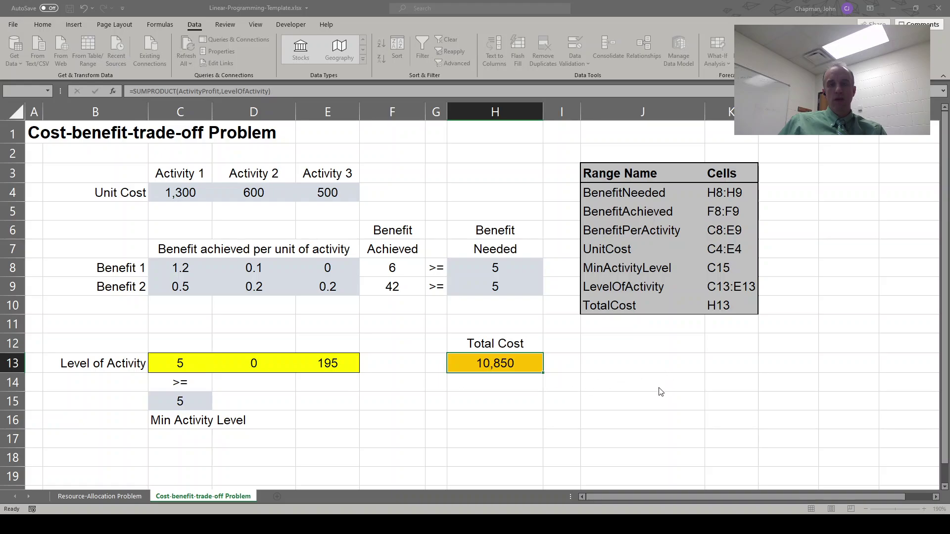
pyautogui.click(659, 388)
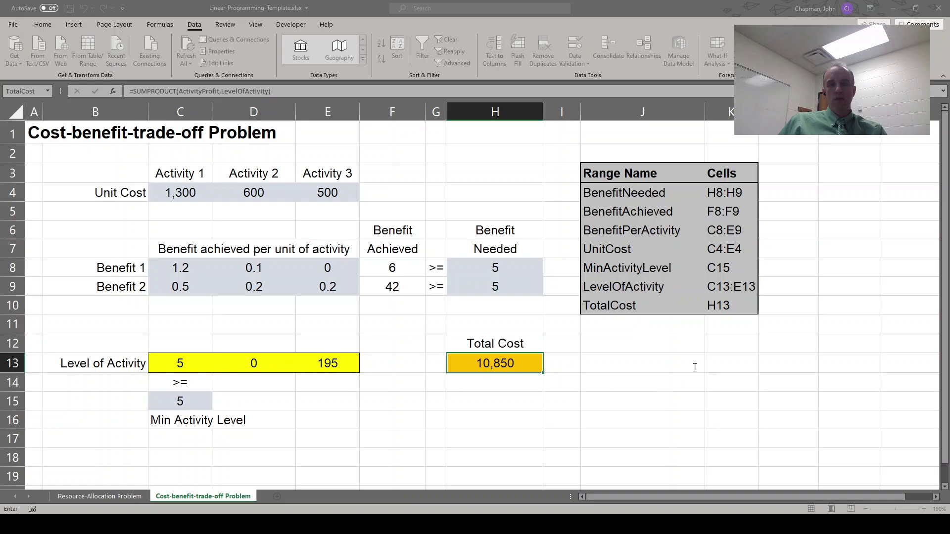
pyautogui.click(204, 401)
pyautogui.click(595, 394)
pyautogui.click(678, 428)
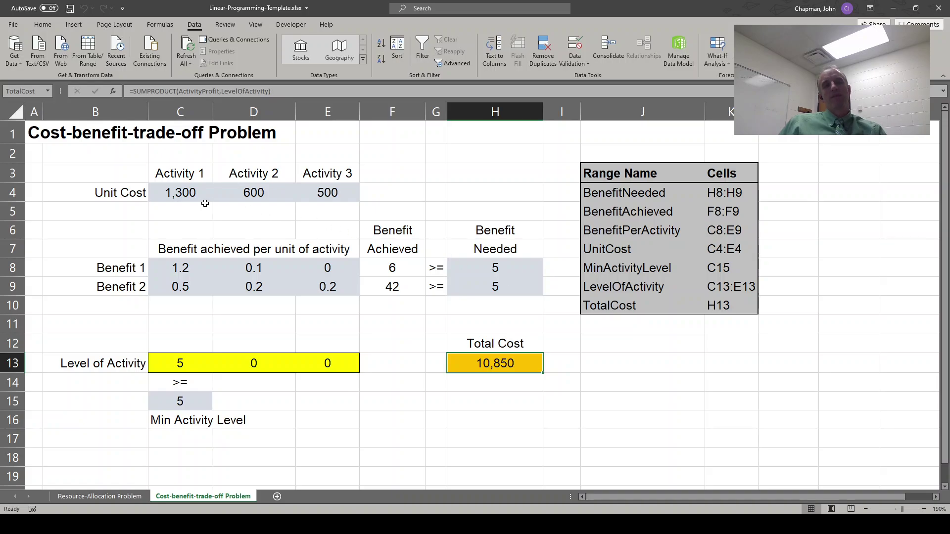
# Clear the unit costs of the three activities in C4:E4.
pyautogui.moveTo(184, 198); pyautogui.dragTo(300, 190)
pyautogui.press('Delete')
pyautogui.press('Down')
pyautogui.press('Down')
pyautogui.press('Down')
pyautogui.press('Down')
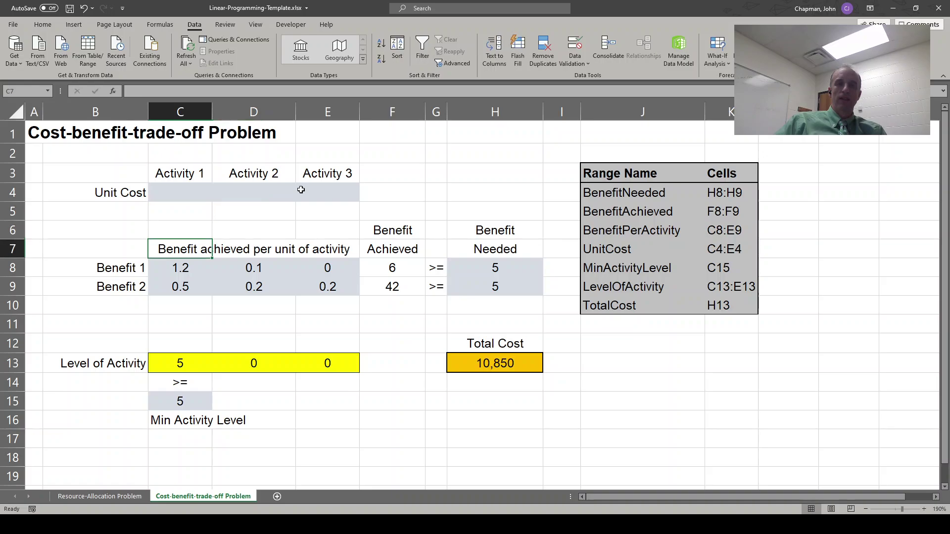
# Clear the benefit achieved per unit of activity for Benefit 1 and Benefit 2 in C8:E9.
pyautogui.hotkey('shift', 'Right')
pyautogui.hotkey('shift', 'Right')
pyautogui.press('Delete')
pyautogui.press('Down')
pyautogui.hotkey('shift', 'Right')
pyautogui.hotkey('shift', 'Right')
pyautogui.hotkey('shift', 'Right')
pyautogui.hotkey('shift', 'Right')
pyautogui.hotkey('shift', 'Right')
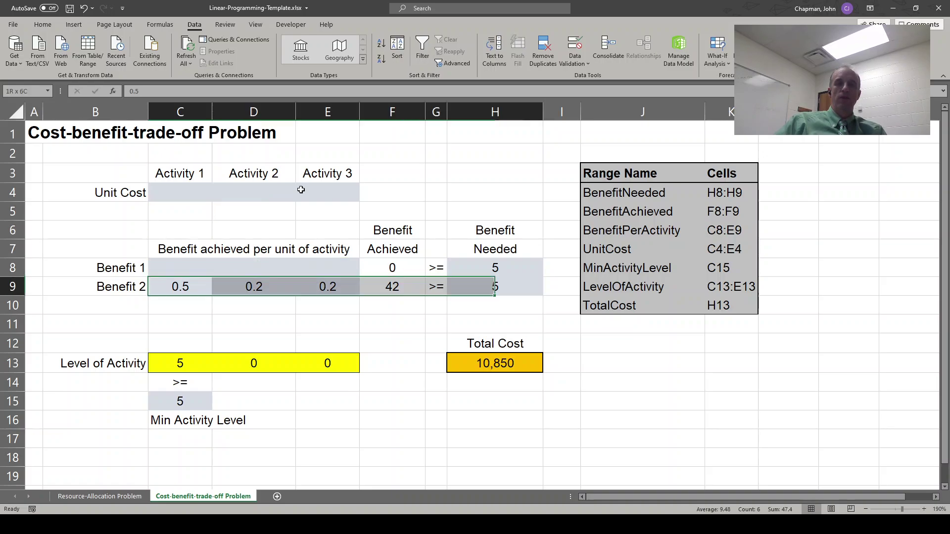
pyautogui.hotkey('shift', 'Left')
pyautogui.hotkey('shift', 'Left')
pyautogui.hotkey('shift', 'Left')
pyautogui.press('Delete')
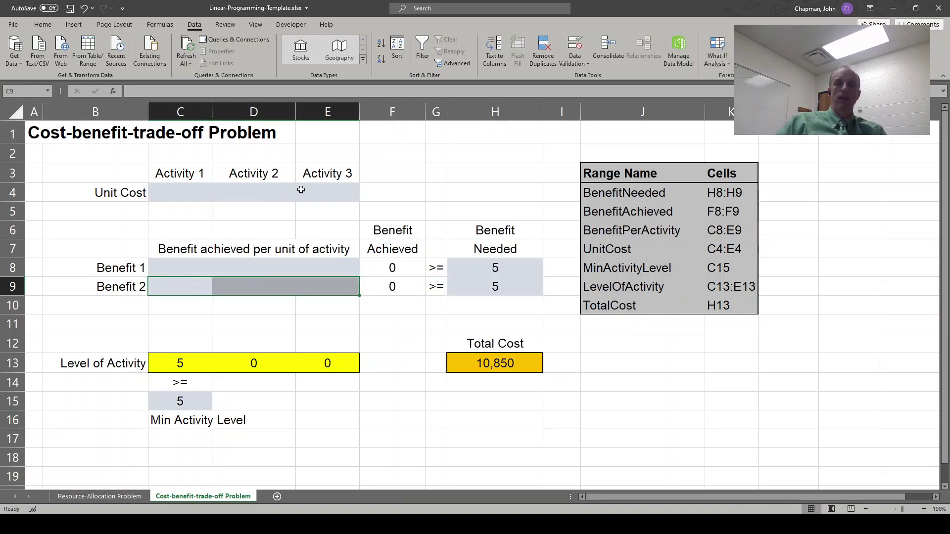
# Clear the benefit needed values for both benefits in H8:H9.
pyautogui.press('Right')
pyautogui.press('Right')
pyautogui.press('Right')
pyautogui.press('Right')
pyautogui.press('Right')
pyautogui.hotkey('shift', 'Up')
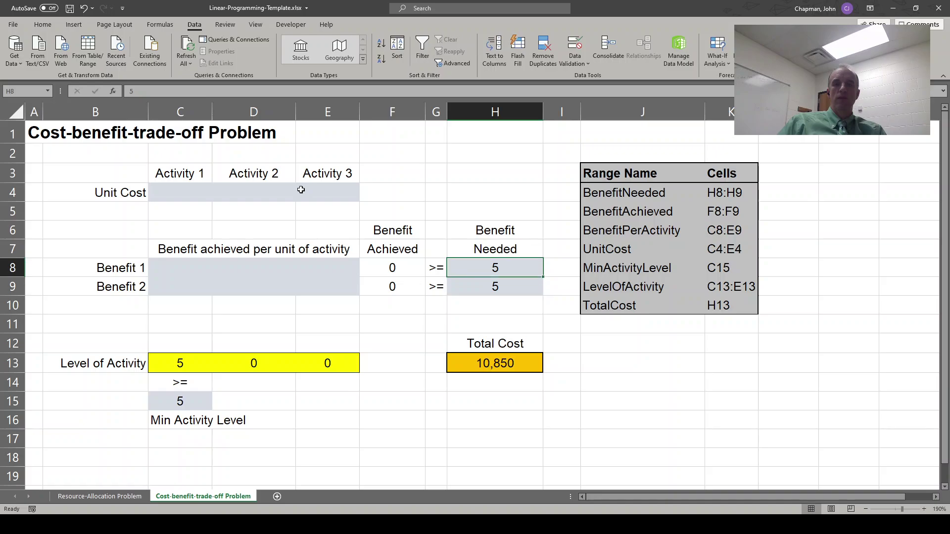
pyautogui.press('Delete')
# Delete the total cost formula in H13.
pyautogui.press('Down')
pyautogui.press('Down')
pyautogui.press('Down')
pyautogui.press('Down')
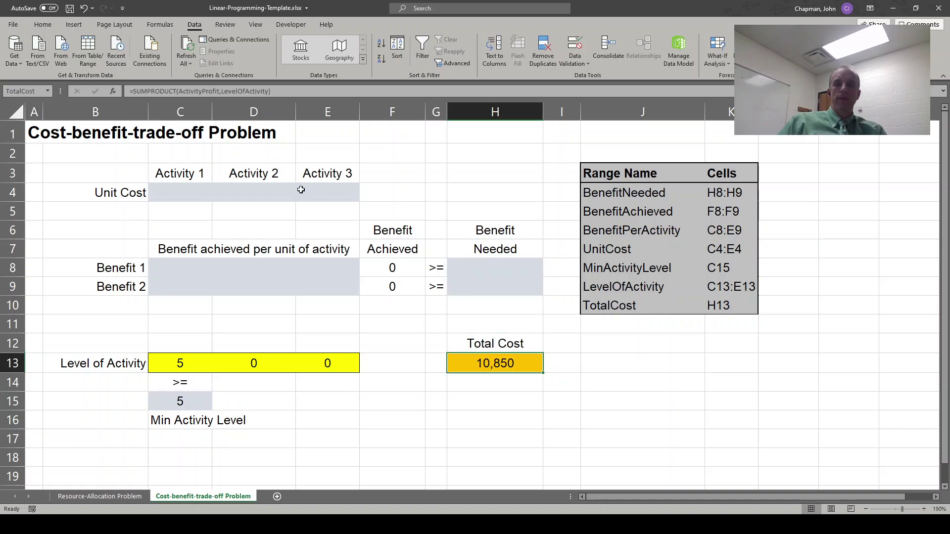
pyautogui.press('Delete')
# Clear the level of activity values for all three activities in C13:E13.
pyautogui.press('Left')
pyautogui.press('Left')
pyautogui.press('Left')
pyautogui.hotkey('shift', 'Left')
pyautogui.hotkey('shift', 'Left')
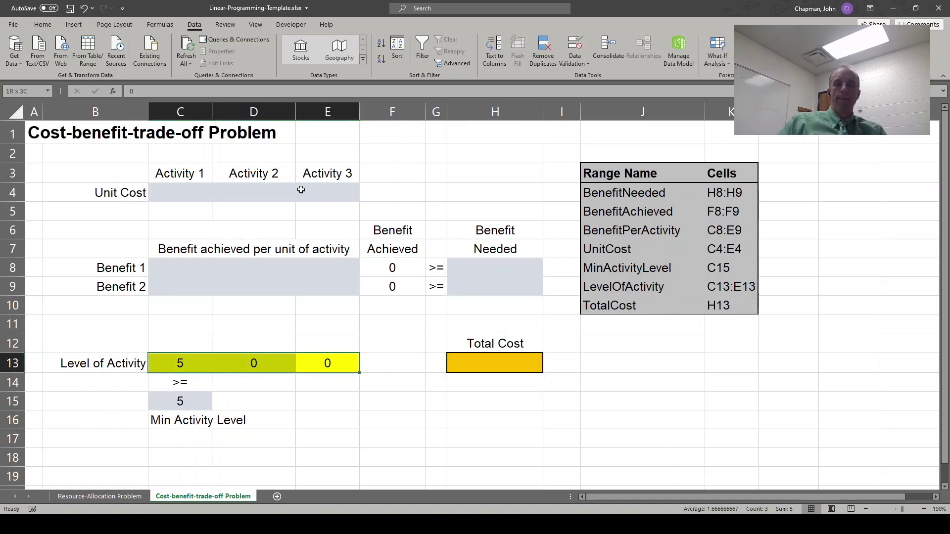
pyautogui.press('Delete')
# Clear the minimum activity level in C15 and save the workbook with A1 selected.
pyautogui.press('Down')
pyautogui.press('Down')
pyautogui.press('Left')
pyautogui.press('Left')
pyautogui.press('Delete')
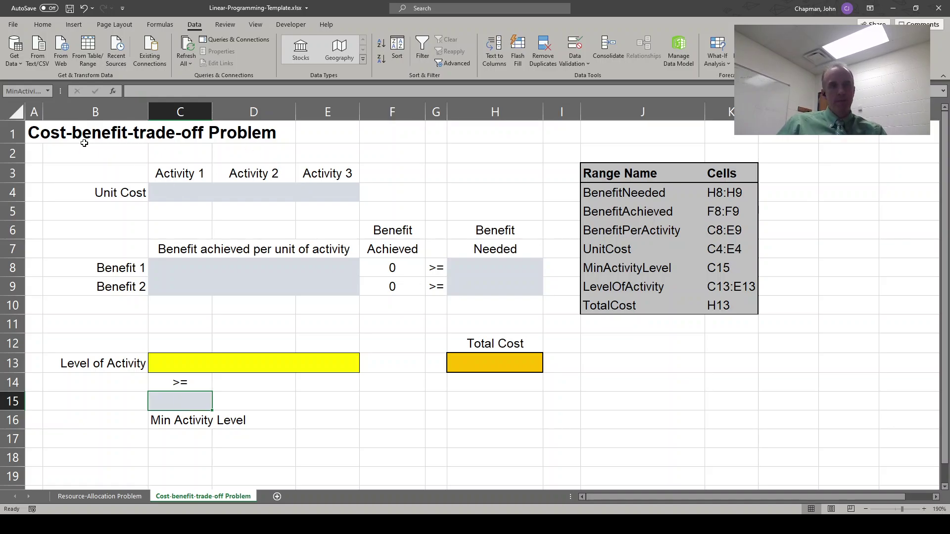
pyautogui.click(43, 131)
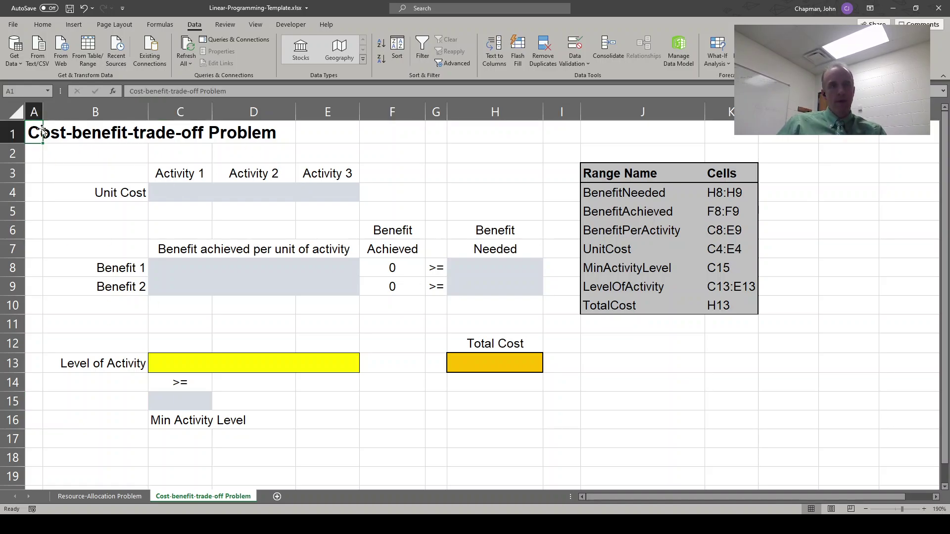
pyautogui.click(71, 10)
# On the Resource-Allocation Problem sheet, clear the activity profits of the three activities in C4:E4.
pyautogui.click(110, 496)
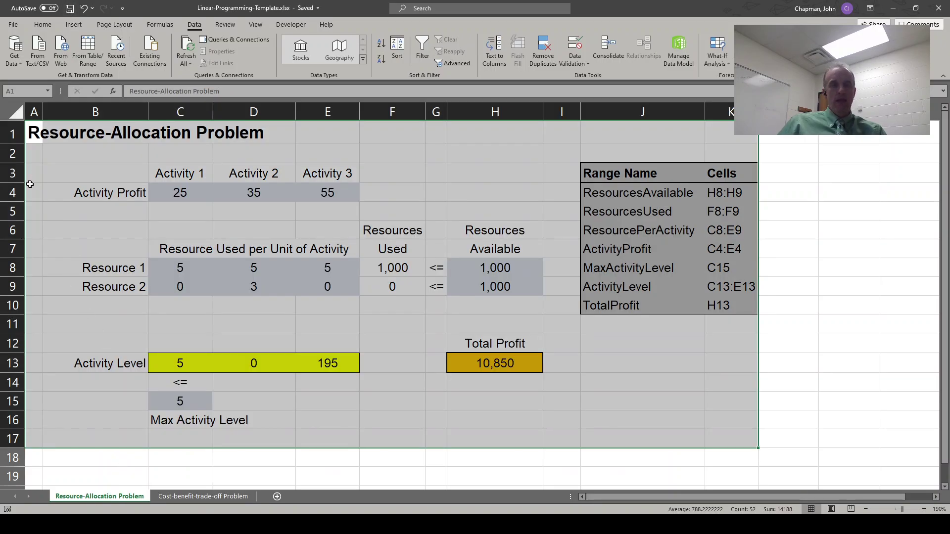
pyautogui.click(177, 199)
pyautogui.hotkey('shift', 'Right')
pyautogui.hotkey('shift', 'Right')
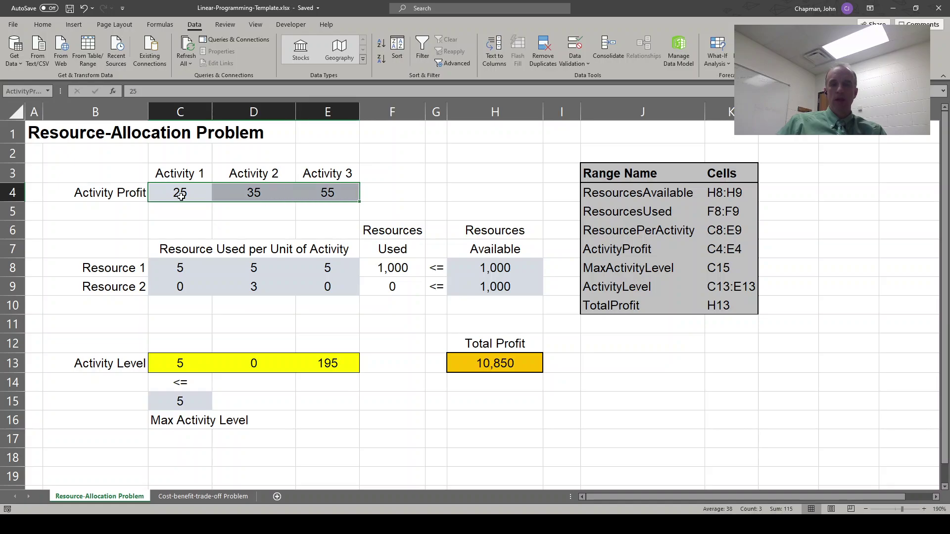
pyautogui.press('Delete')
# Clear the resource used per unit of activity for Resource 1 and Resource 2 in C8:E9.
pyautogui.press('Down')
pyautogui.press('Down')
pyautogui.press('Down')
pyautogui.press('Down')
pyautogui.hotkey('shift', 'Right')
pyautogui.hotkey('shift', 'Right')
pyautogui.hotkey('shift', 'Down')
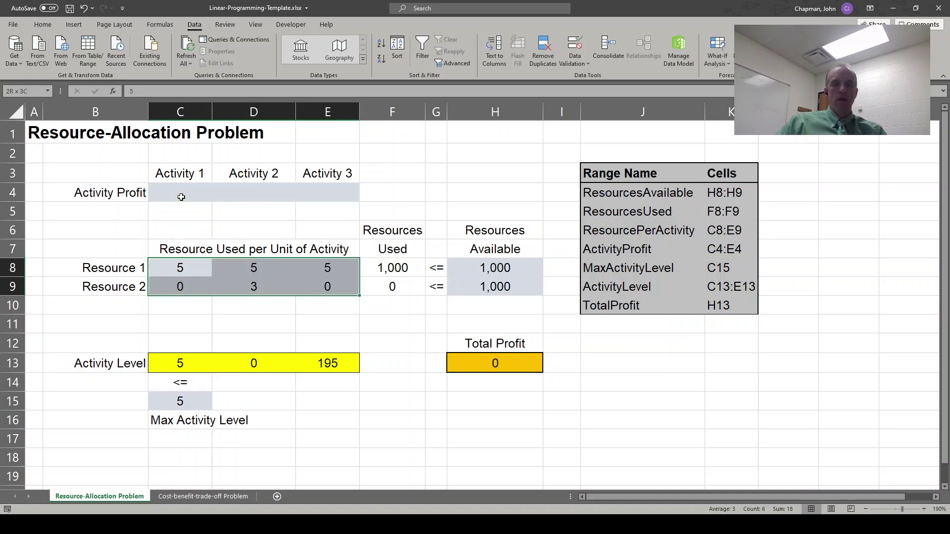
pyautogui.press('Delete')
# Clear the resources available values for both resources in H8:H9.
pyautogui.press('Right')
pyautogui.press('Right')
pyautogui.press('Right')
pyautogui.press('Right')
pyautogui.press('Right')
pyautogui.hotkey('shift', 'Down')
pyautogui.press('Delete')
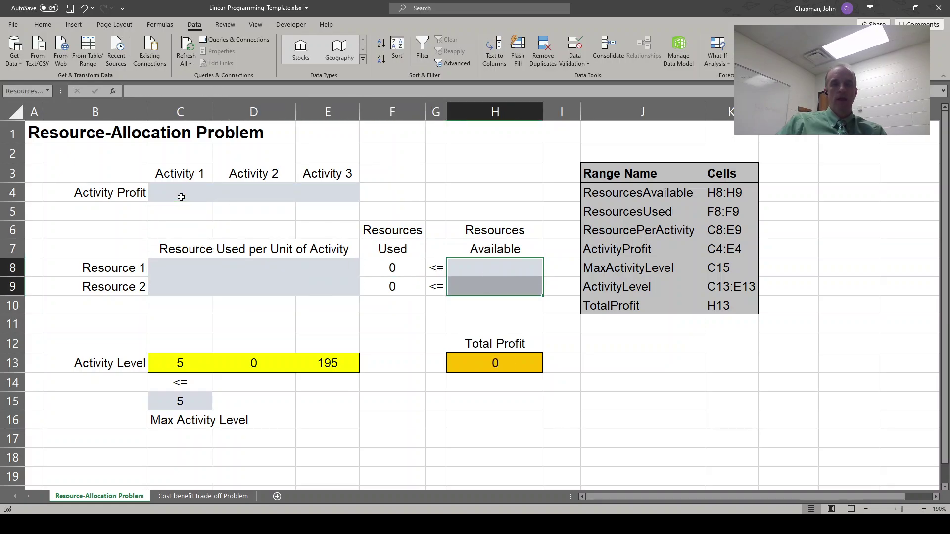
# Set the activity levels of Activity 1 in C13 and Activity 3 in E13 to 0.
pyautogui.press('Down')
pyautogui.press('Down')
pyautogui.press('Down')
pyautogui.press('Down')
pyautogui.press('Down')
pyautogui.press('Left')
pyautogui.press('Left')
pyautogui.press('Left')
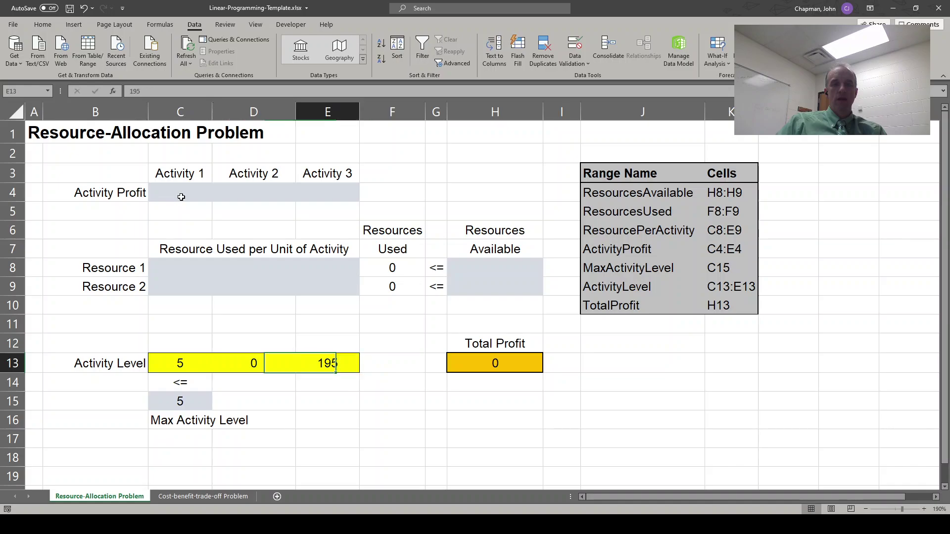
pyautogui.hotkey('shift', 'Left')
pyautogui.hotkey('shift', 'Left')
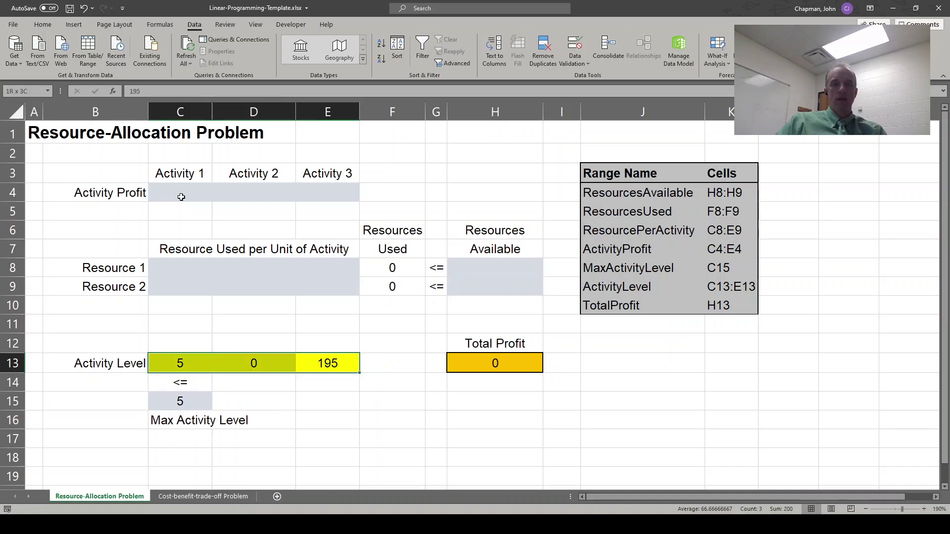
pyautogui.press('Left')
pyautogui.press('Left')
pyautogui.write('0')
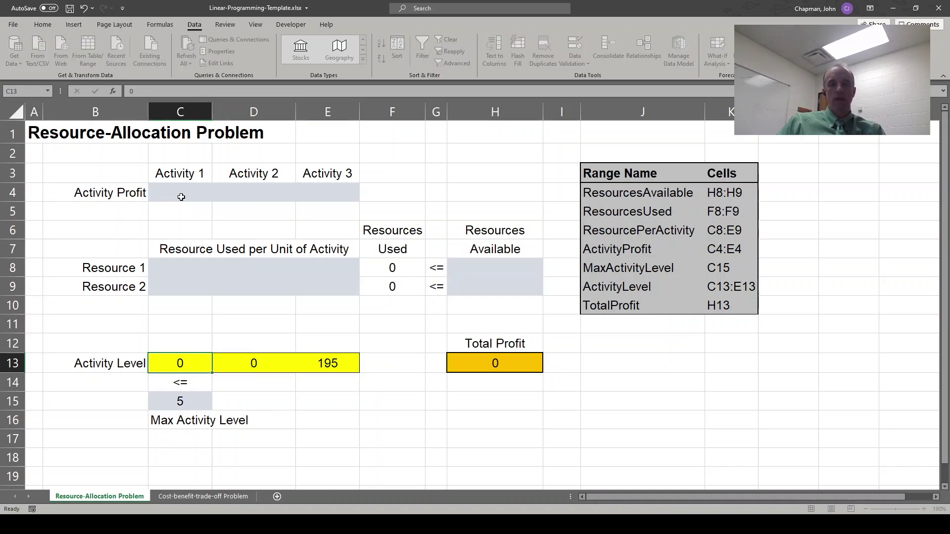
pyautogui.press('Tab')
pyautogui.press('Tab')
pyautogui.write('0')
pyautogui.press('Return')
# Clear the maximum activity level in C15 and save the workbook with C13 selected.
pyautogui.press('Return')
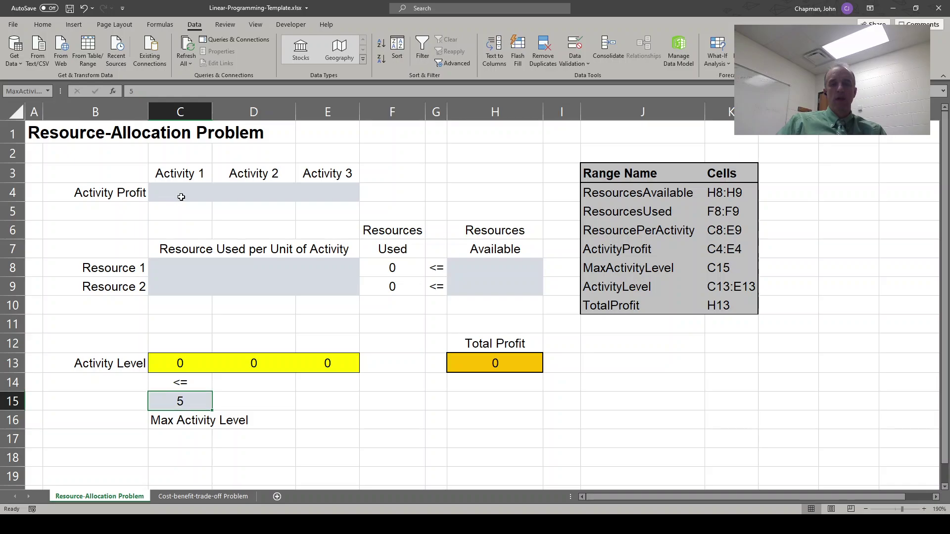
pyautogui.press('Delete')
pyautogui.press('Up')
pyautogui.press('Up')
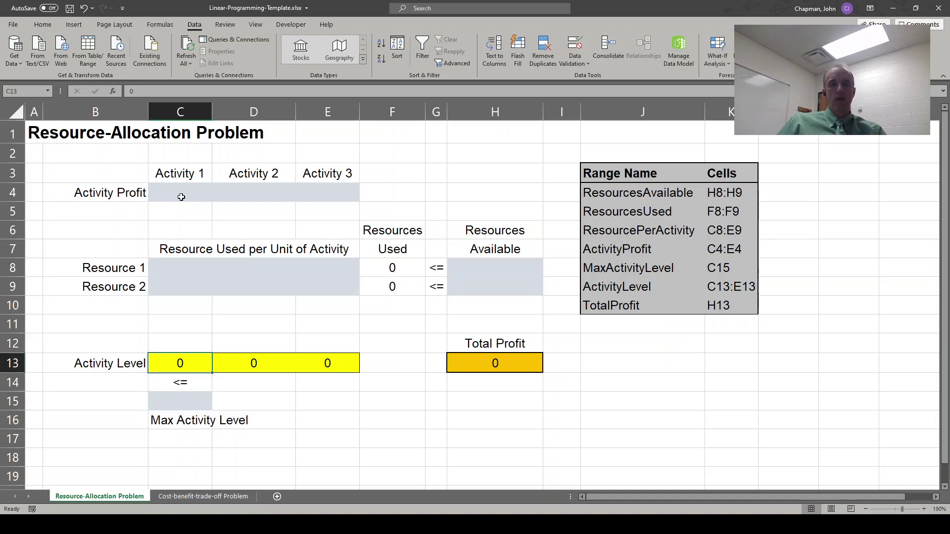
pyautogui.hotkey('ctrl', 's')
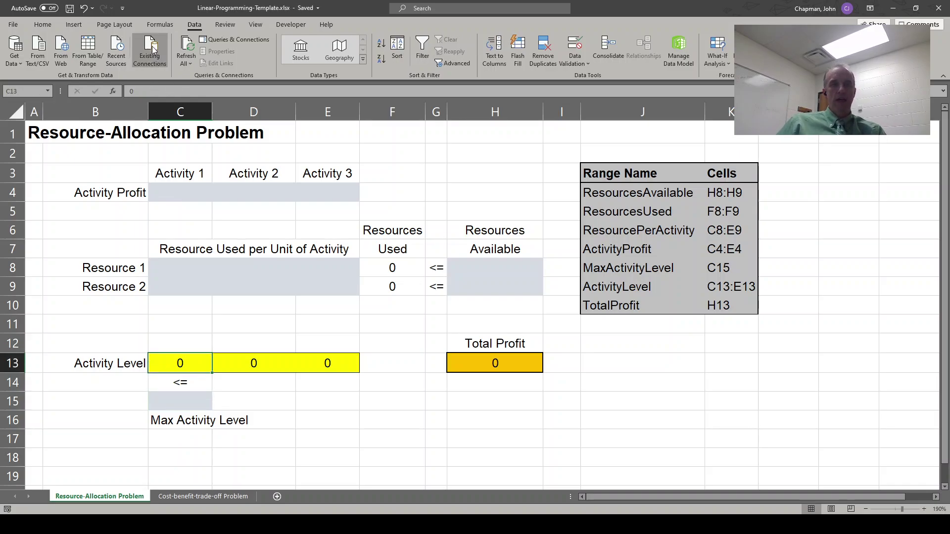